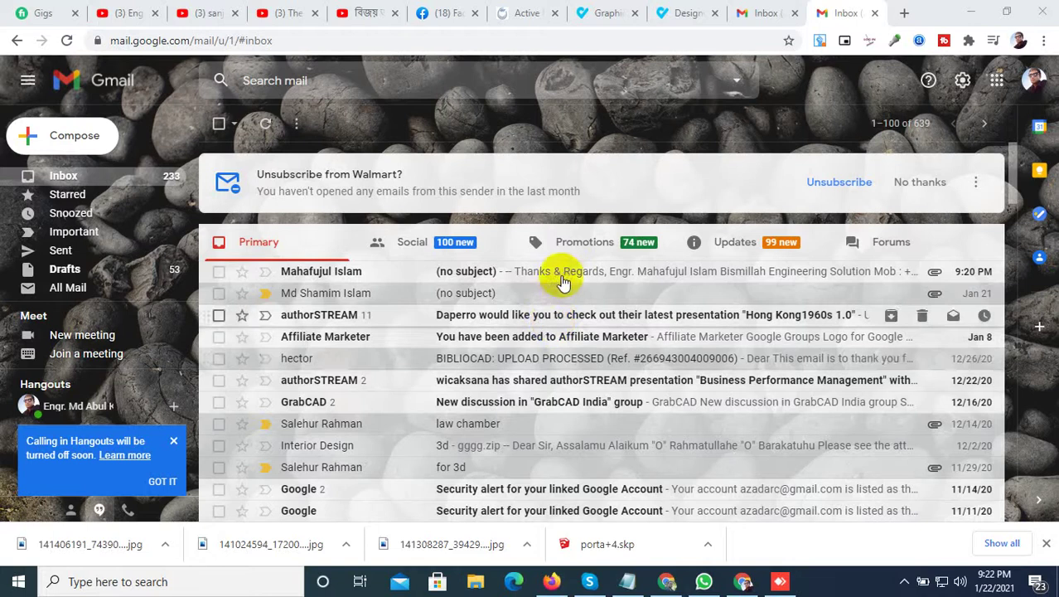
# Step: Download the Ducting.dwg attachment from the Gmail message and open the downloaded file
pyautogui.click(562, 278)
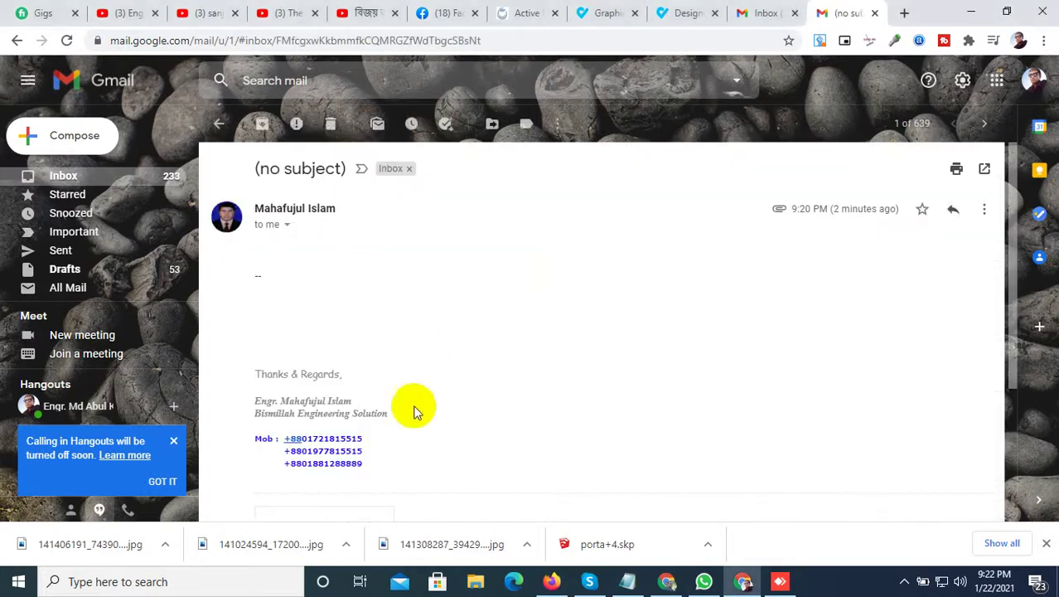
pyautogui.scroll(-2, 416, 412)
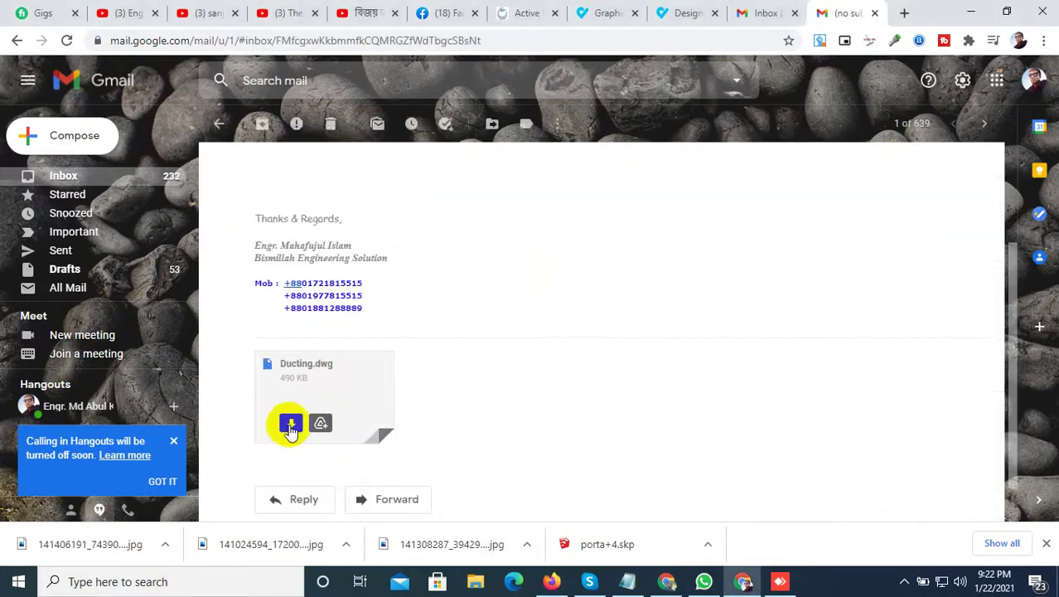
pyautogui.click(324, 393)
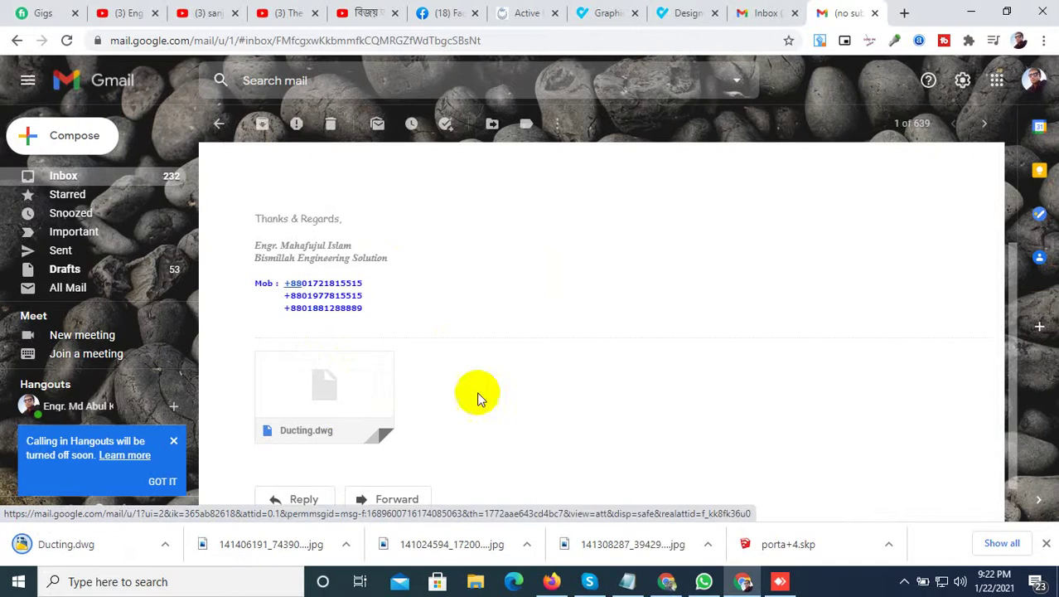
pyautogui.click(90, 548)
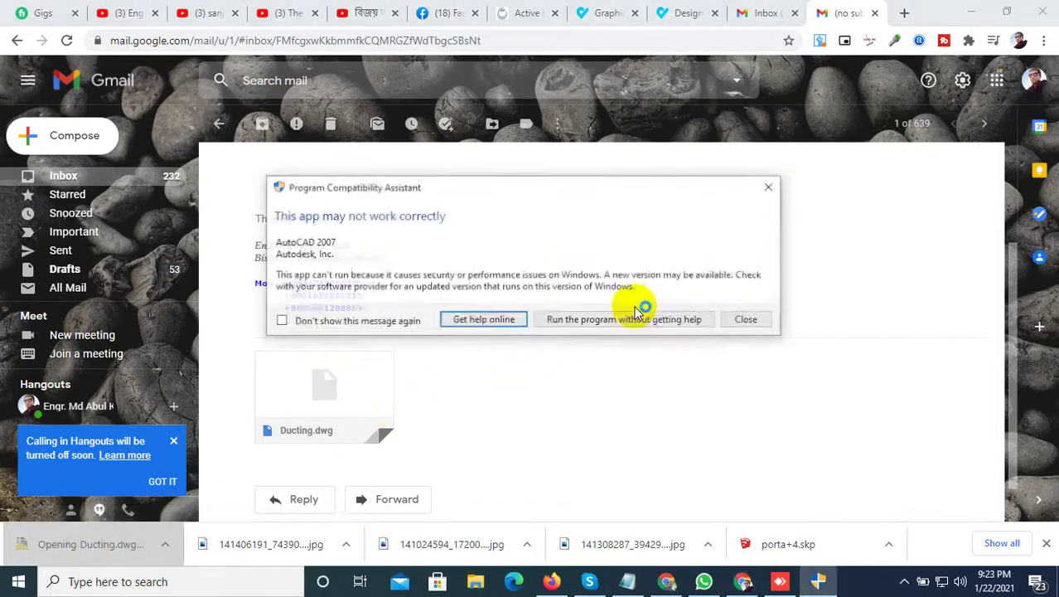
# Step: Run AutoCAD 2007 past the compatibility warning and bring the AQL title block into view
pyautogui.click(632, 313)
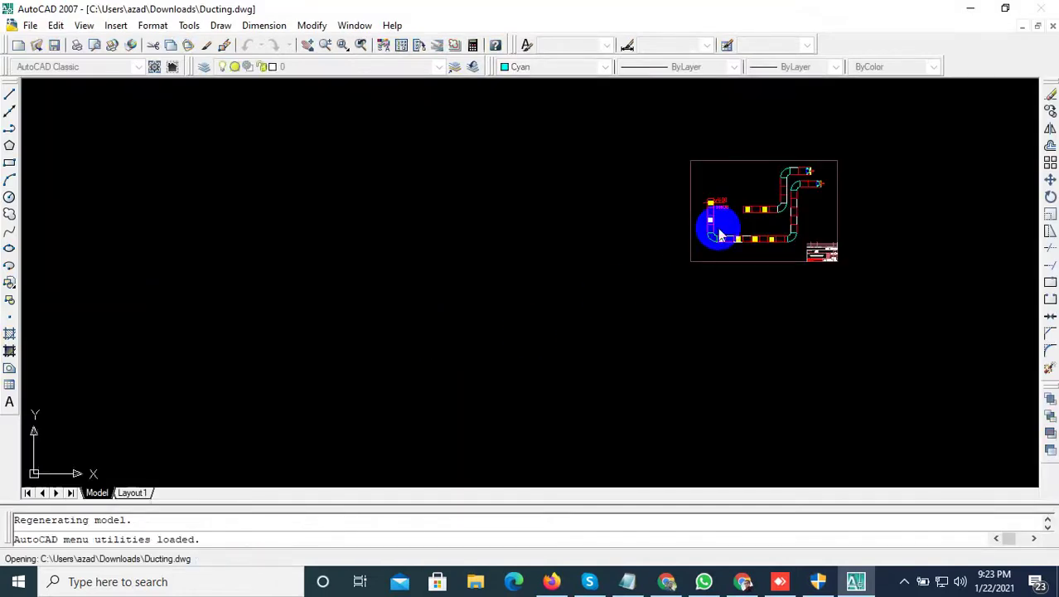
pyautogui.moveTo(675, 246); pyautogui.dragTo(556, 280, button='middle')
pyautogui.scroll(6, 556, 279)
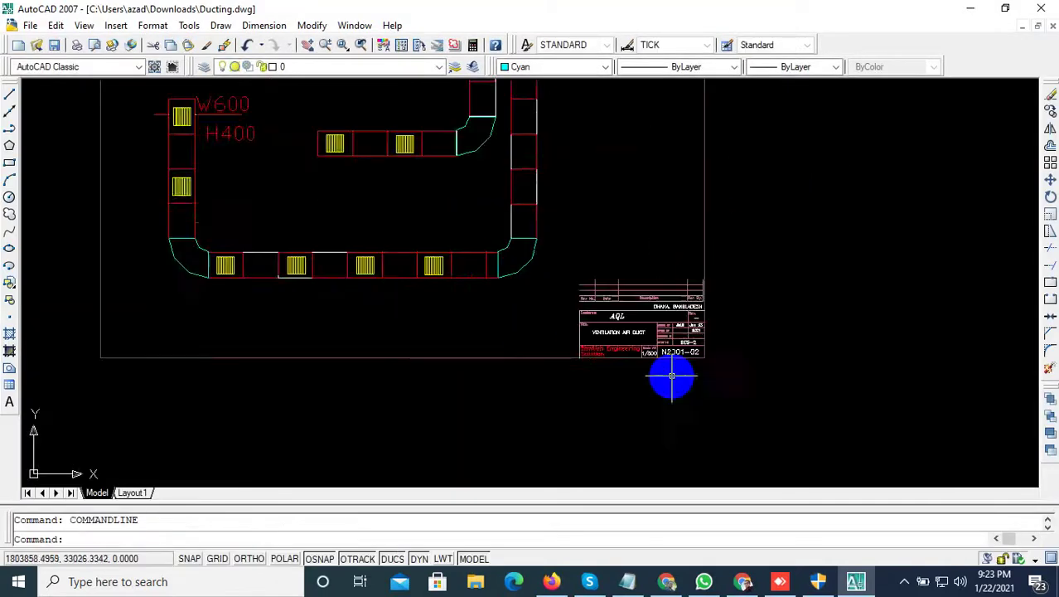
pyautogui.scroll(3, 672, 371)
pyautogui.scroll(4, 646, 308)
pyautogui.scroll(-2, 558, 307)
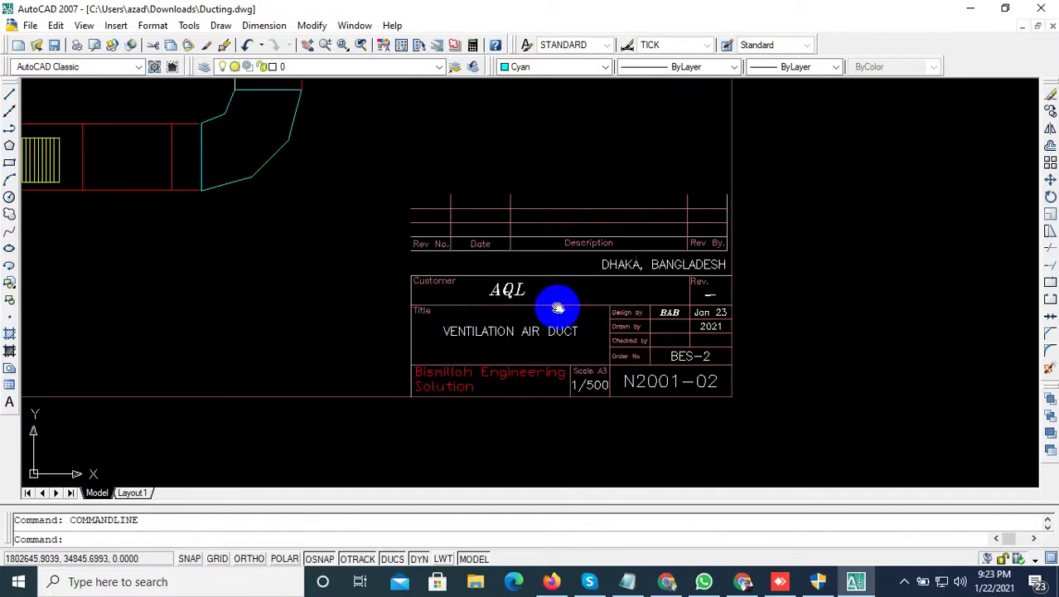
pyautogui.doubleClick(595, 323)
# Step: Draw a rectangle from the title block's lower-left corner to its upper-right corner
pyautogui.press('Return')
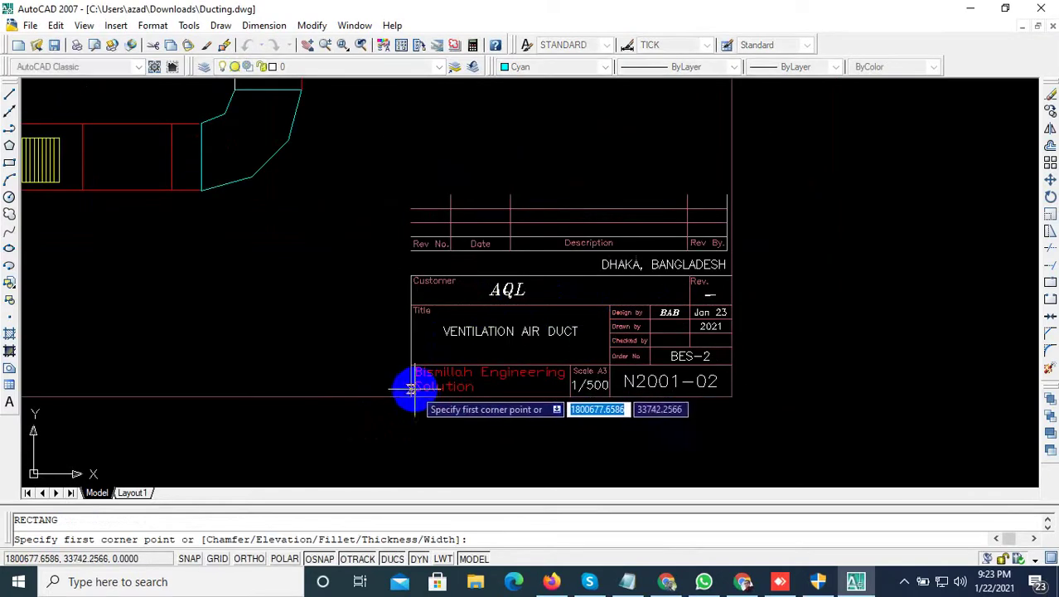
pyautogui.click(410, 397)
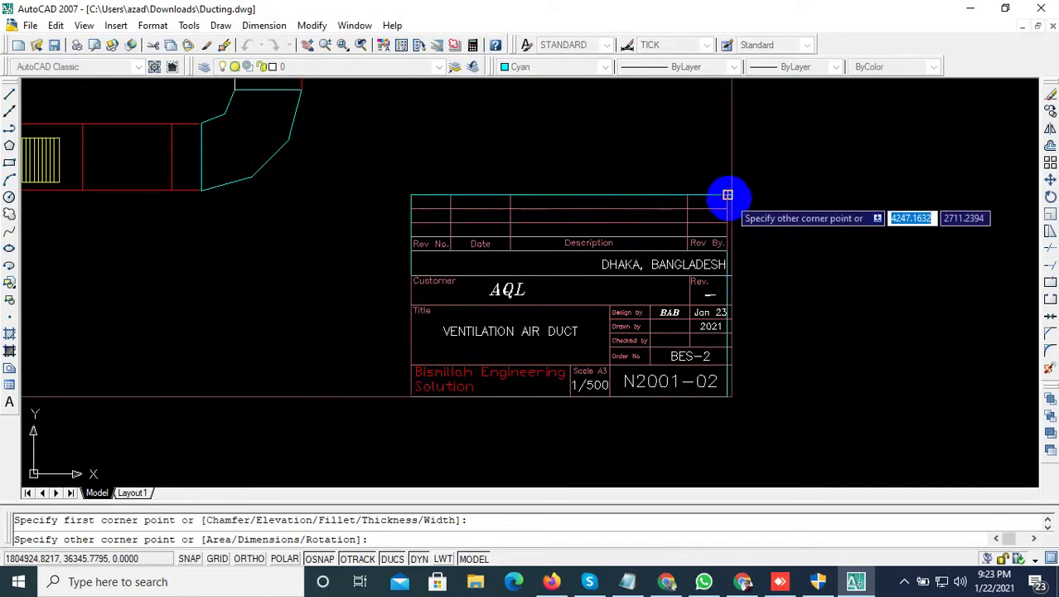
pyautogui.scroll(3, 728, 195)
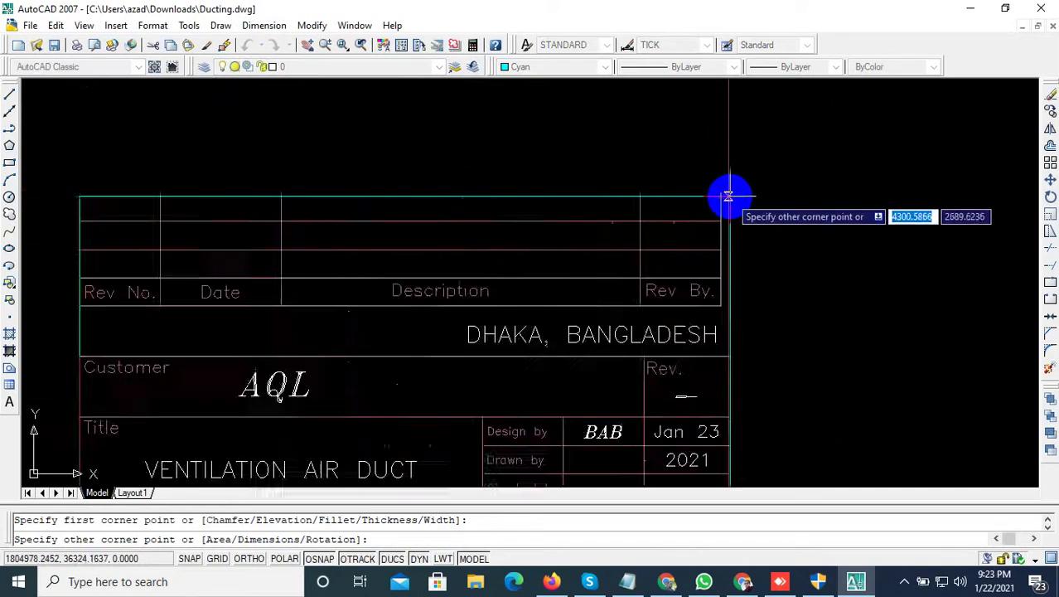
pyautogui.scroll(5, 728, 195)
pyautogui.click(693, 187)
pyautogui.scroll(-5, 701, 189)
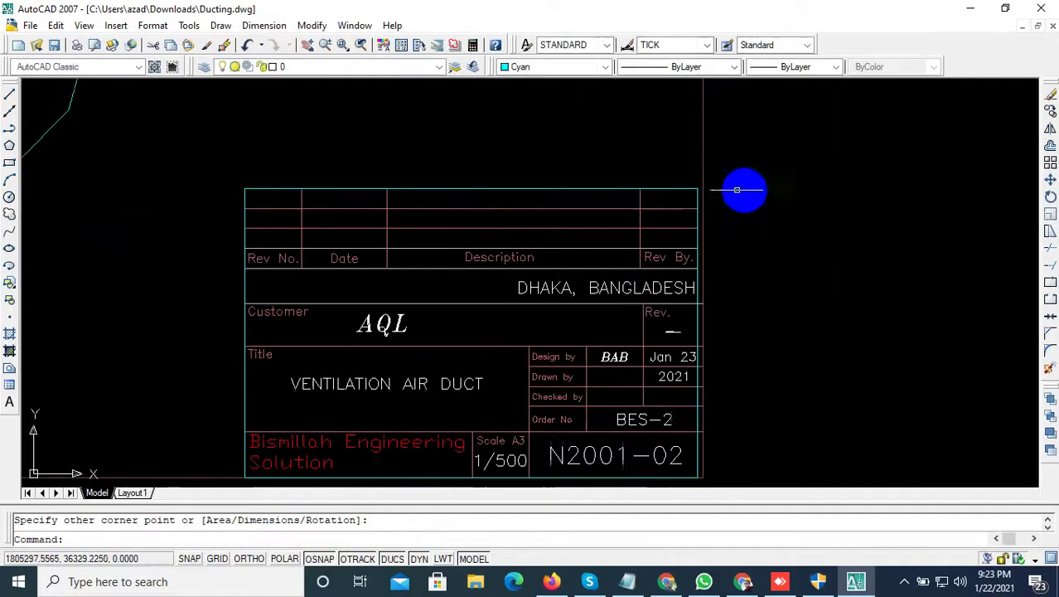
# Step: Grab the rectangle's corner grip to stretch it, then cancel the corner stretch
pyautogui.press('Escape')
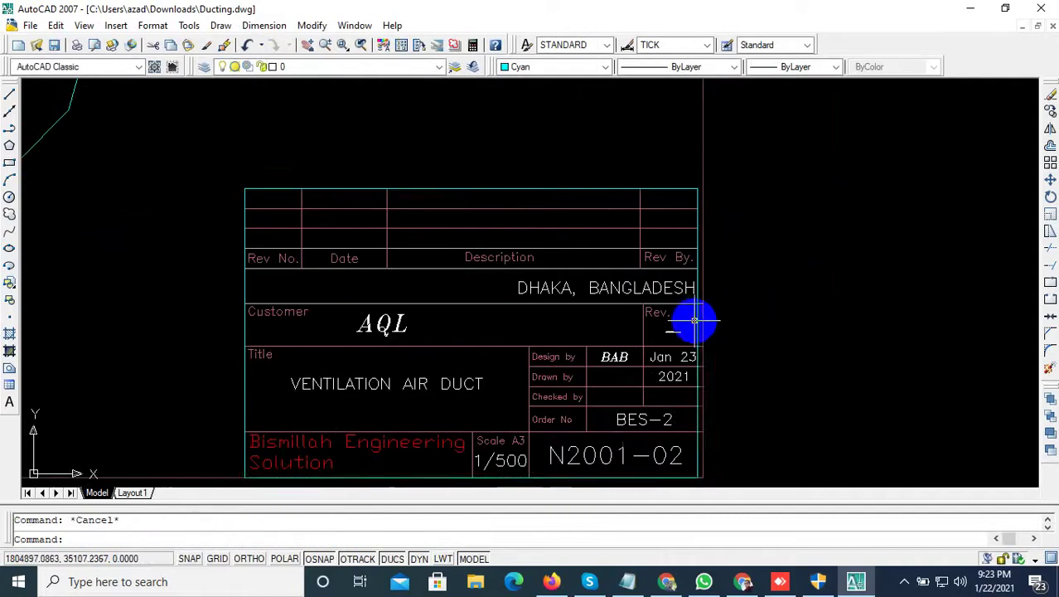
pyautogui.scroll(1, 696, 317)
pyautogui.scroll(2, 708, 130)
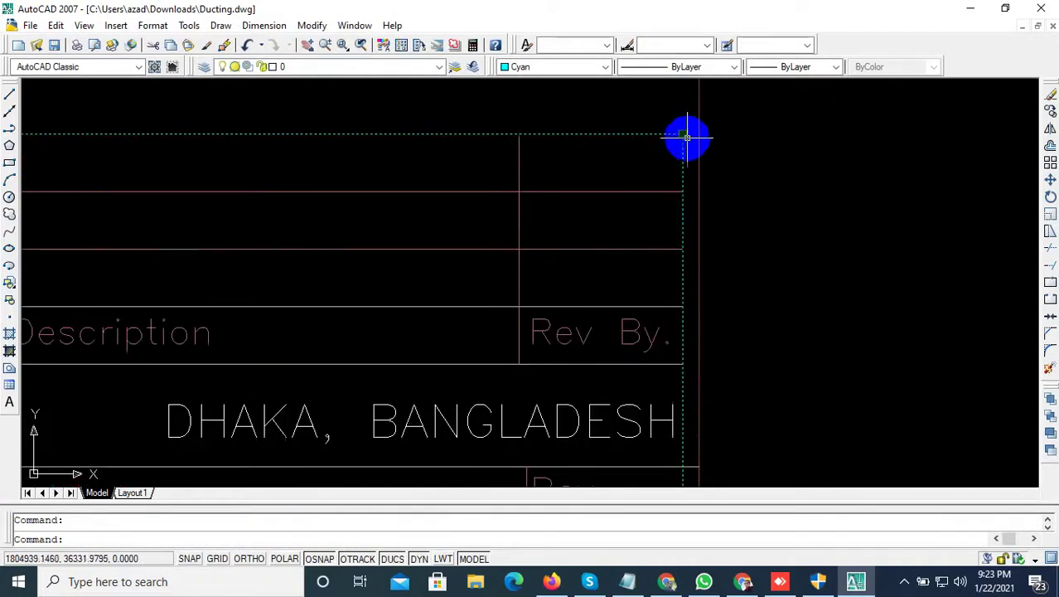
pyautogui.click(685, 134)
pyautogui.scroll(-4, 691, 137)
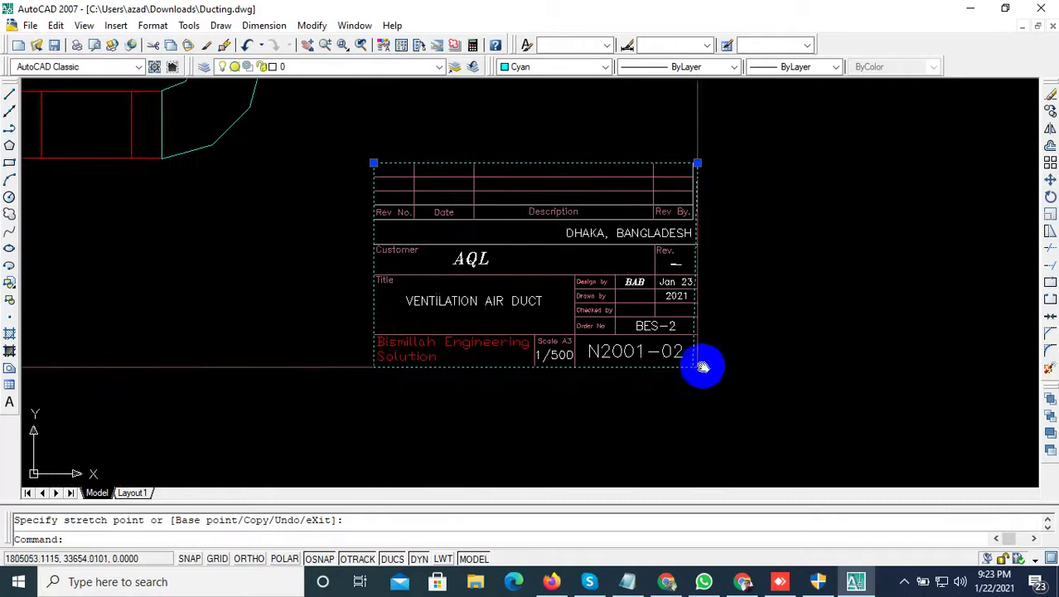
pyautogui.scroll(3, 701, 358)
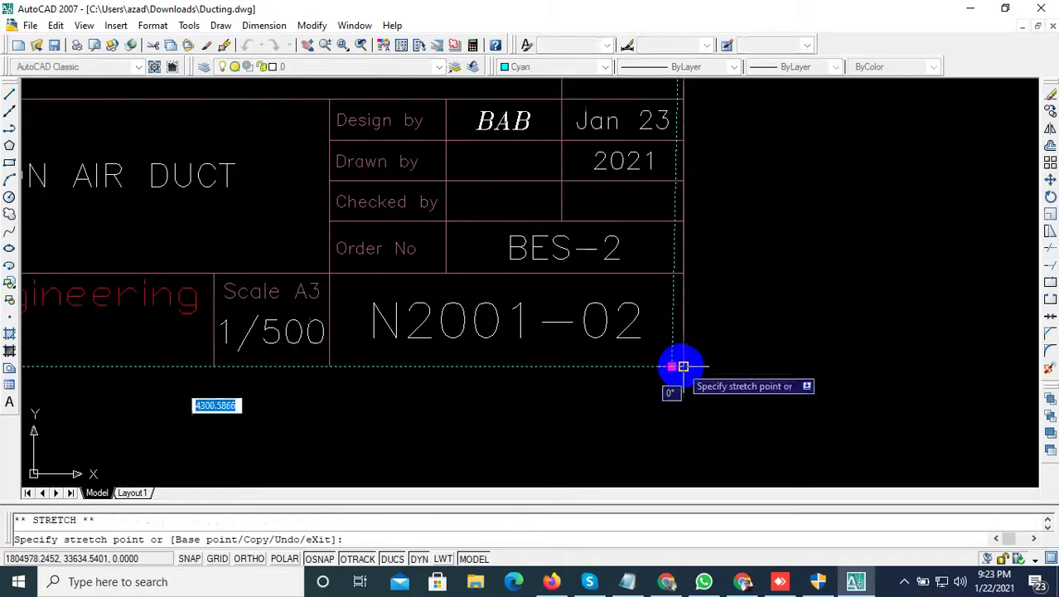
pyautogui.scroll(-6, 709, 377)
pyautogui.press('Escape')
pyautogui.scroll(3, 712, 381)
pyautogui.scroll(3, 677, 227)
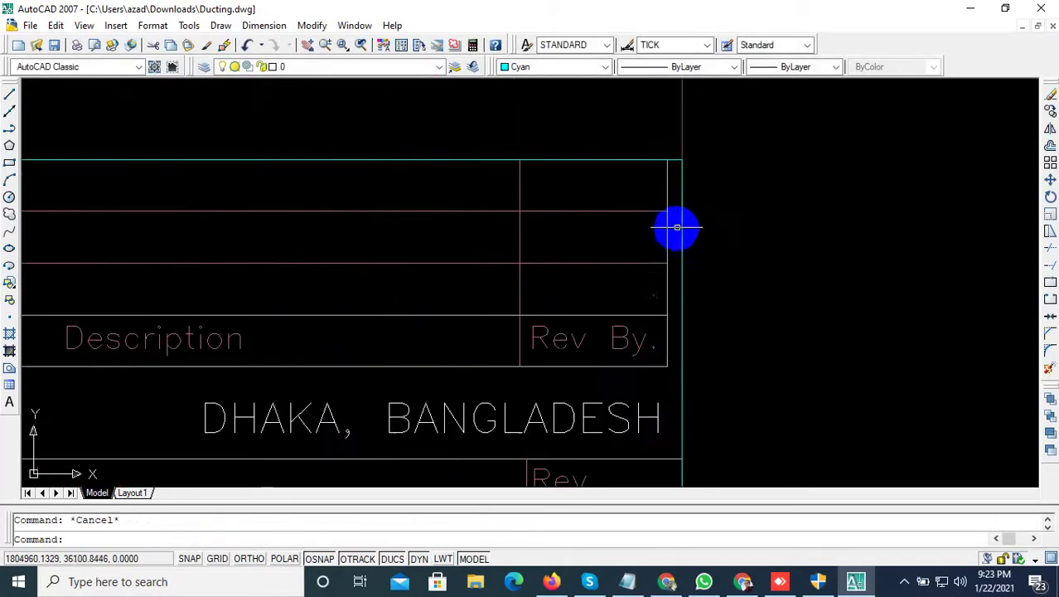
# Step: Crossing-select the top row line ends and STRETCH them to the rectangle's right border
pyautogui.click(676, 388)
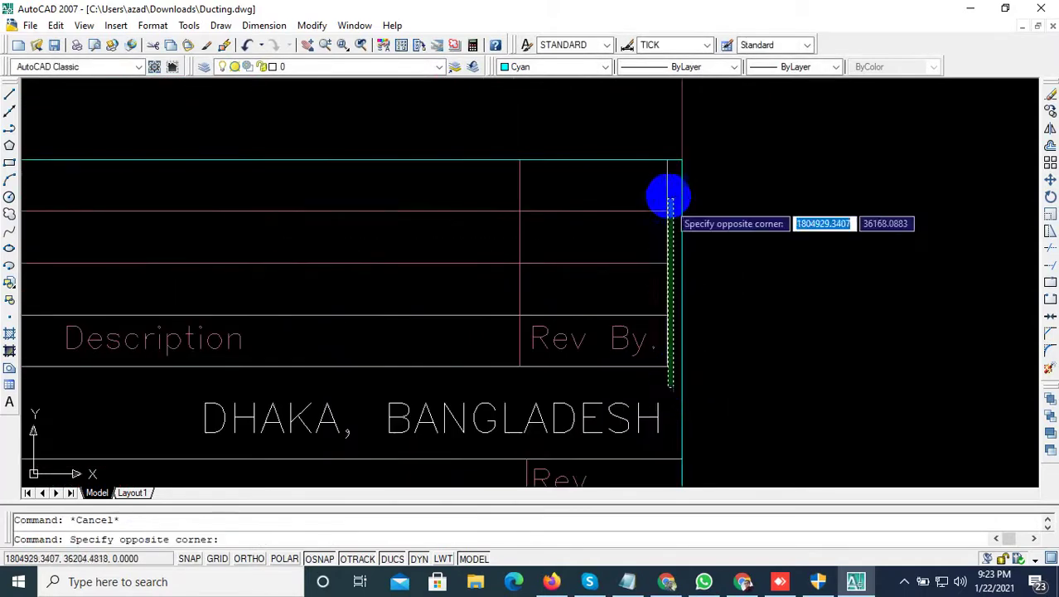
pyautogui.click(659, 129)
pyautogui.write('s')
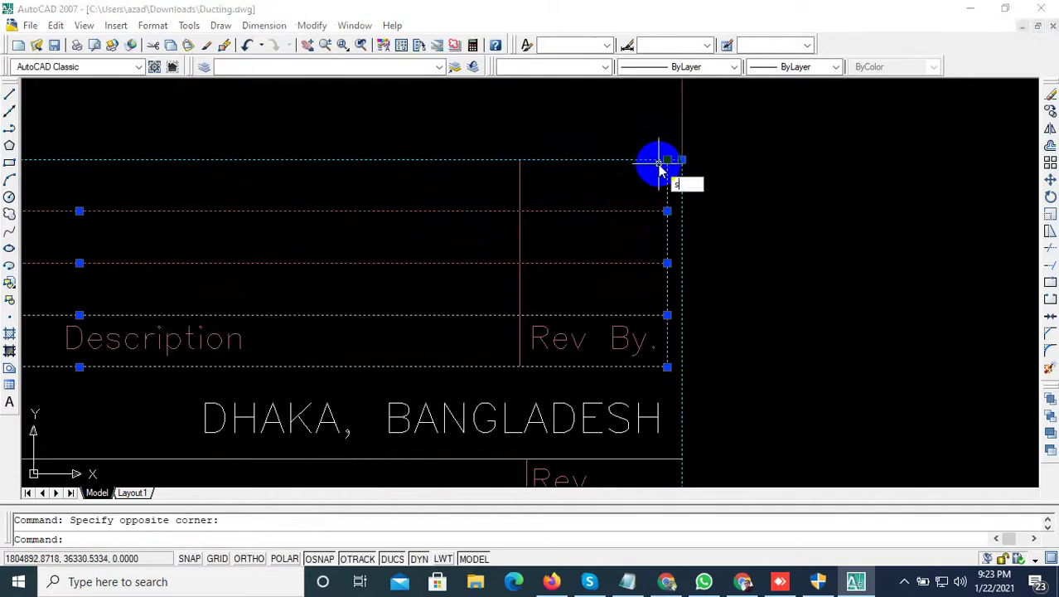
pyautogui.press('Return')
pyautogui.scroll(5, 664, 162)
pyautogui.click(665, 164)
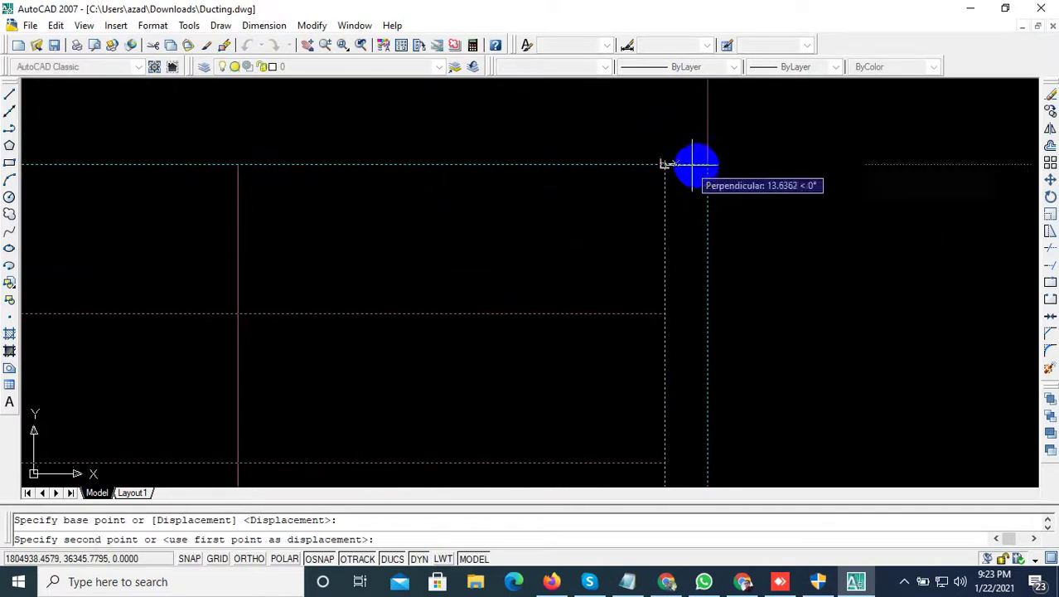
pyautogui.click(664, 187)
pyautogui.scroll(-4, 727, 246)
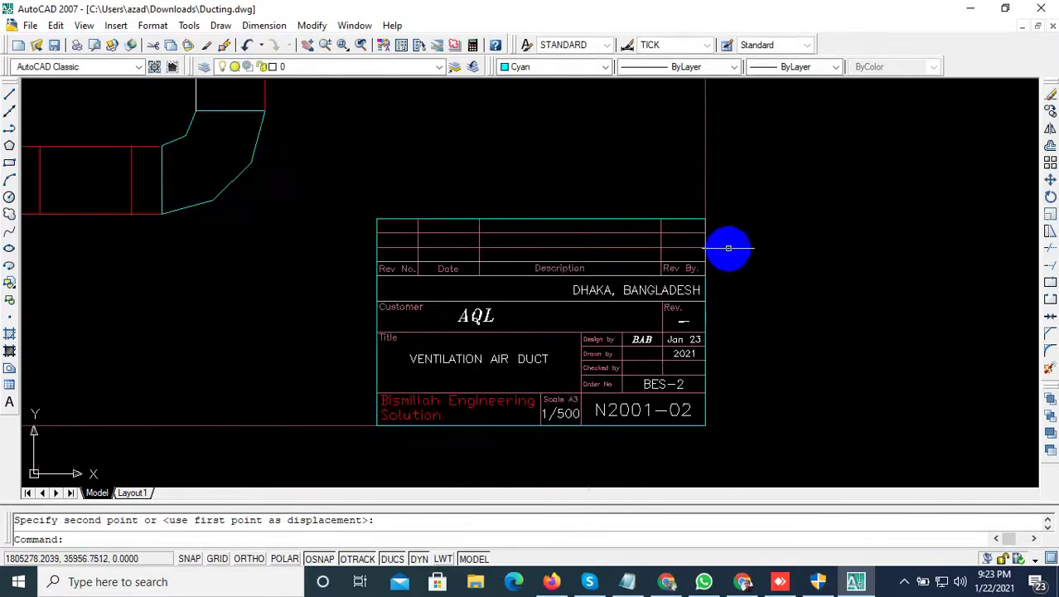
pyautogui.press('Escape')
pyautogui.scroll(-3, 476, 356)
pyautogui.moveTo(478, 358); pyautogui.dragTo(576, 348, button='middle')
pyautogui.write('ma')
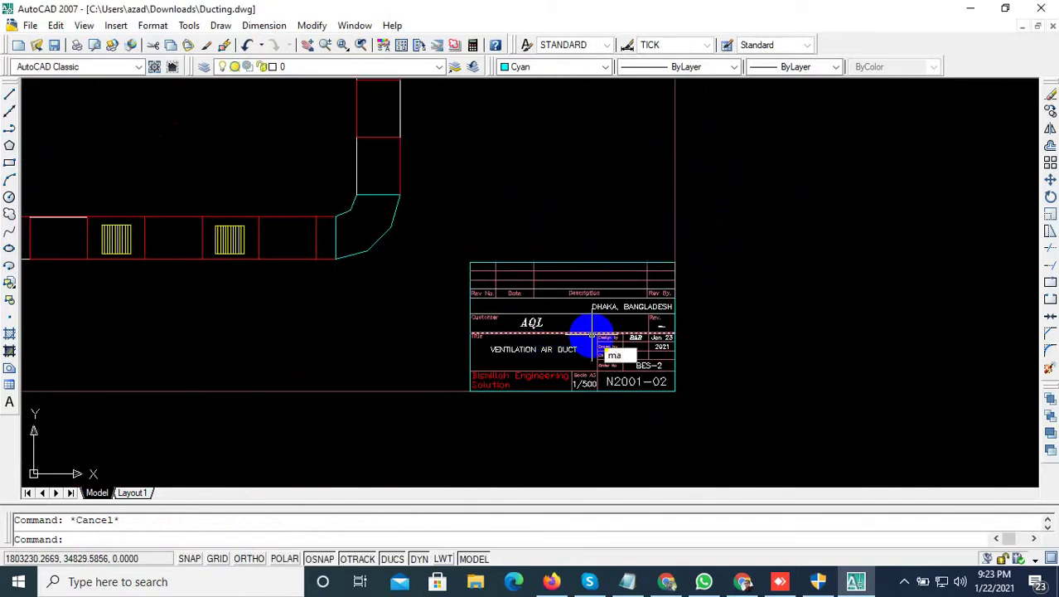
# Step: Use MATCHPROP to make the cyan border lines red like the title-block lines
pyautogui.press('Return')
pyautogui.click(676, 180)
pyautogui.scroll(4, 527, 254)
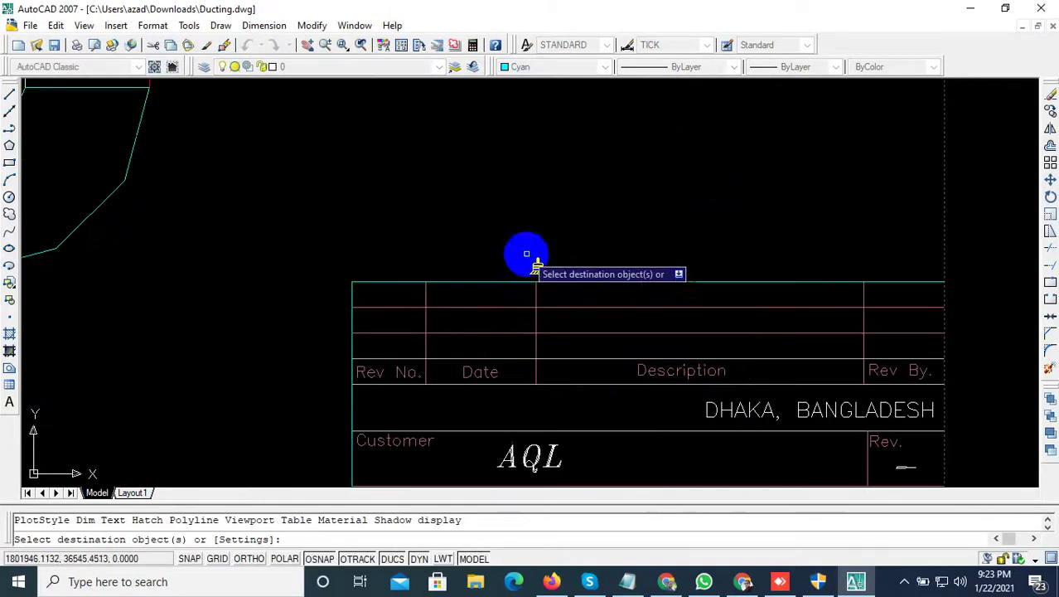
pyautogui.click(526, 254)
pyautogui.click(480, 288)
pyautogui.scroll(-3, 591, 213)
pyautogui.scroll(-2, 721, 243)
pyautogui.press('Escape')
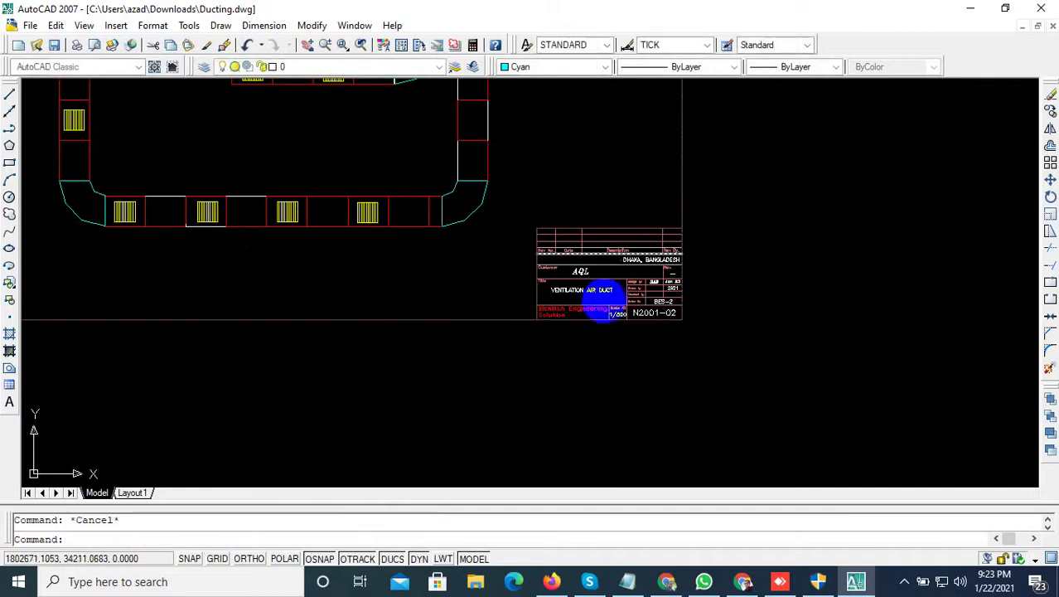
# Step: Pan down from the title block to bring the duct layout into view
pyautogui.scroll(4, 601, 303)
pyautogui.moveTo(683, 367); pyautogui.dragTo(679, 383, button='middle')
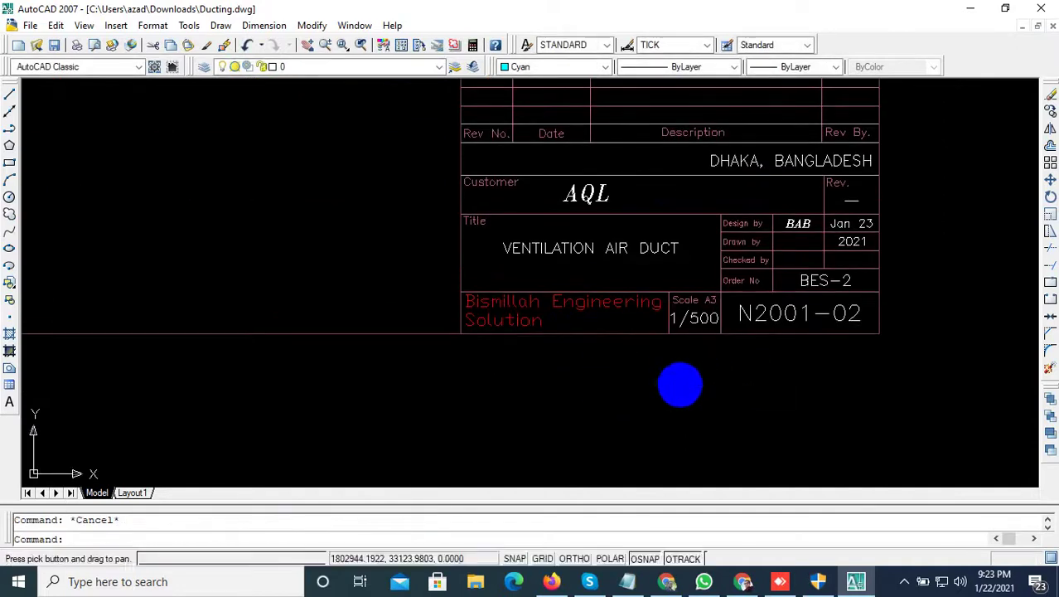
pyautogui.moveTo(603, 347); pyautogui.dragTo(597, 360, button='middle')
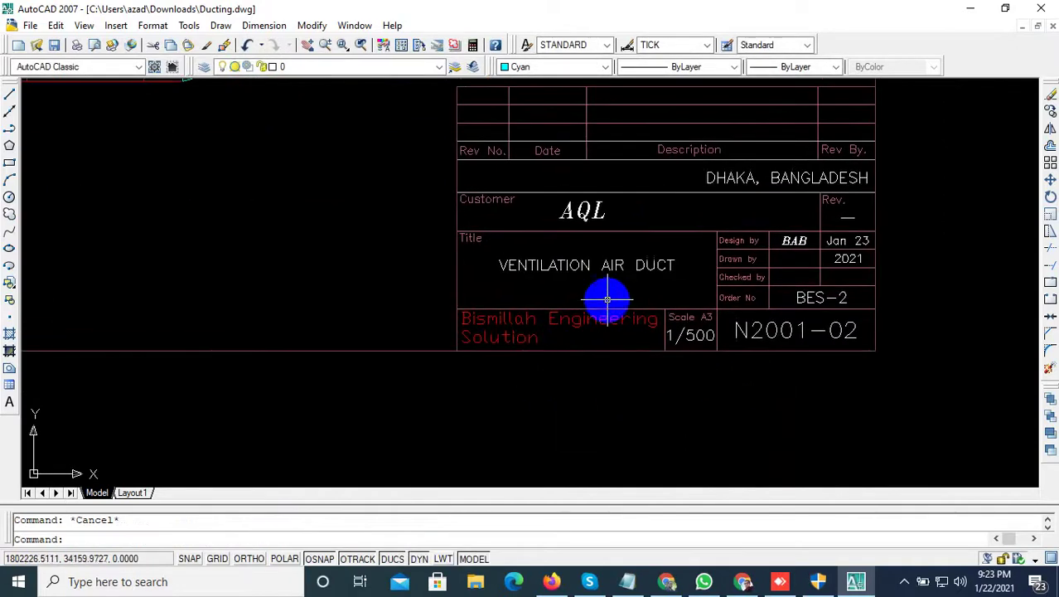
pyautogui.moveTo(646, 327); pyautogui.dragTo(669, 349, button='middle')
pyautogui.scroll(-3, 601, 315)
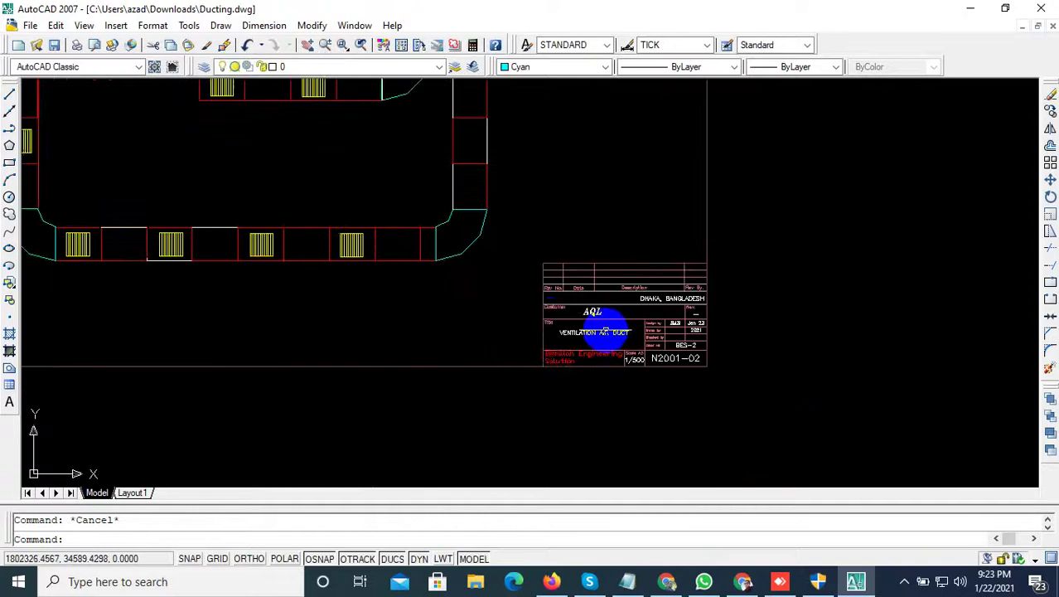
pyautogui.moveTo(601, 315); pyautogui.dragTo(711, 316, button='middle')
pyautogui.scroll(-3, 480, 348)
# Step: Zoom and pan in on the duct elbow corner junction
pyautogui.scroll(3, 531, 187)
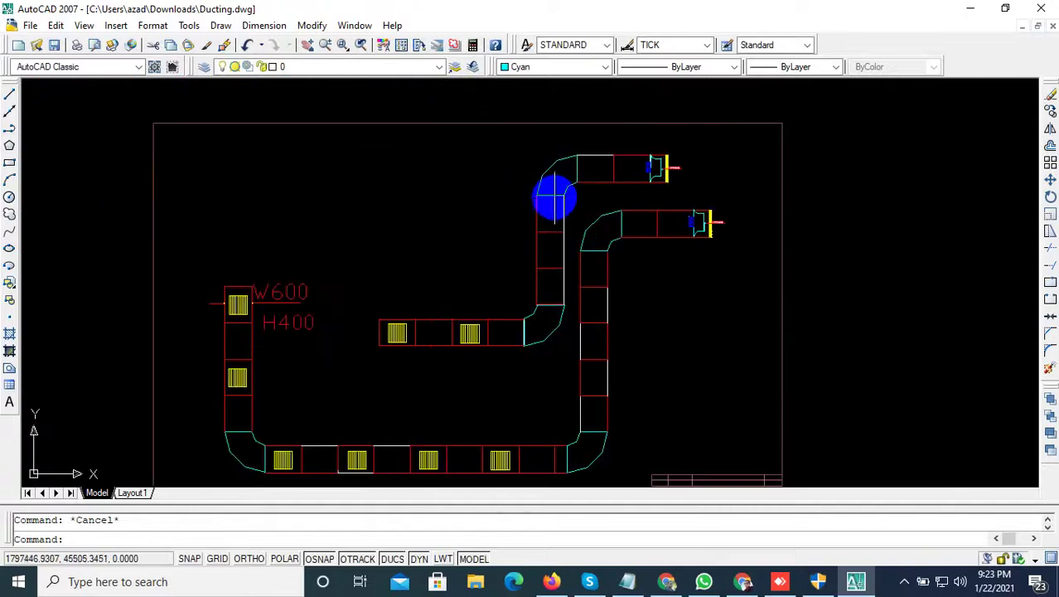
pyautogui.scroll(1, 457, 313)
pyautogui.scroll(2, 482, 310)
pyautogui.scroll(2, 485, 253)
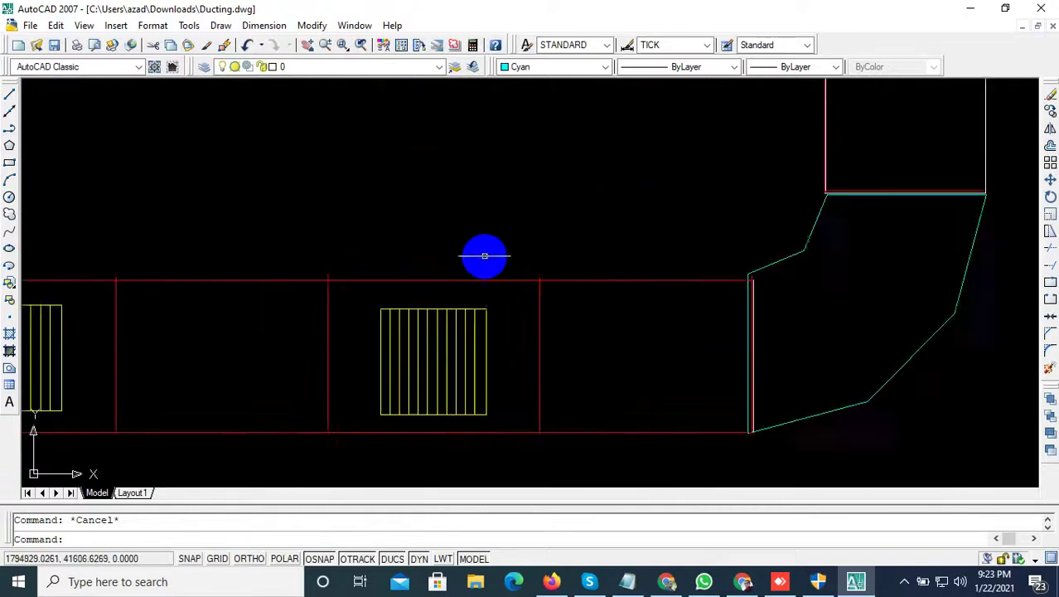
pyautogui.scroll(2, 486, 257)
pyautogui.scroll(-2, 497, 253)
pyautogui.scroll(3, 685, 294)
pyautogui.scroll(1, 660, 303)
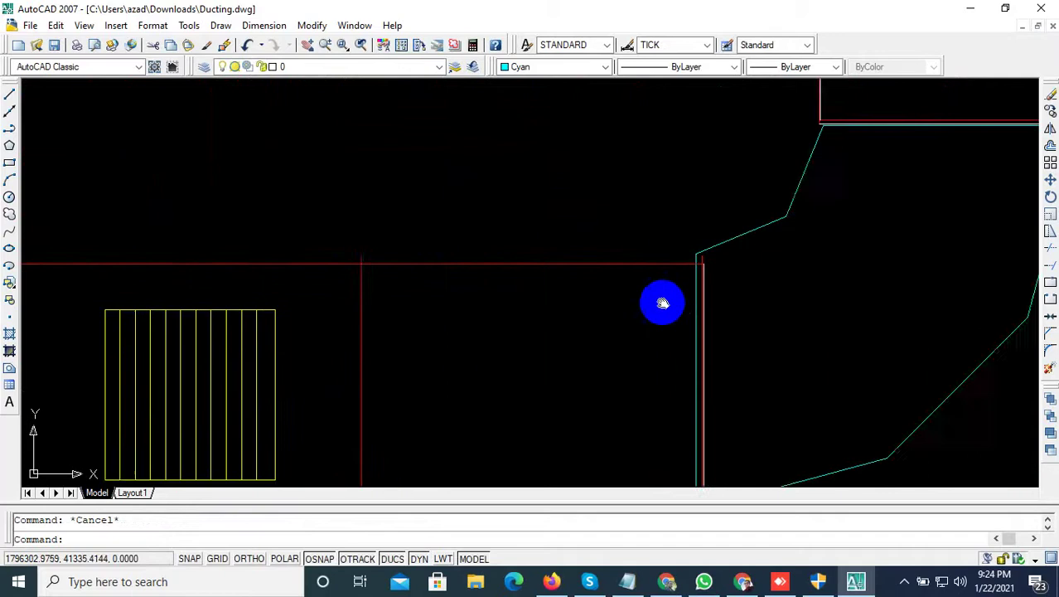
pyautogui.scroll(3, 727, 275)
pyautogui.moveTo(727, 275); pyautogui.dragTo(581, 89, button='middle')
pyautogui.scroll(-3, 567, 268)
pyautogui.scroll(3, 560, 395)
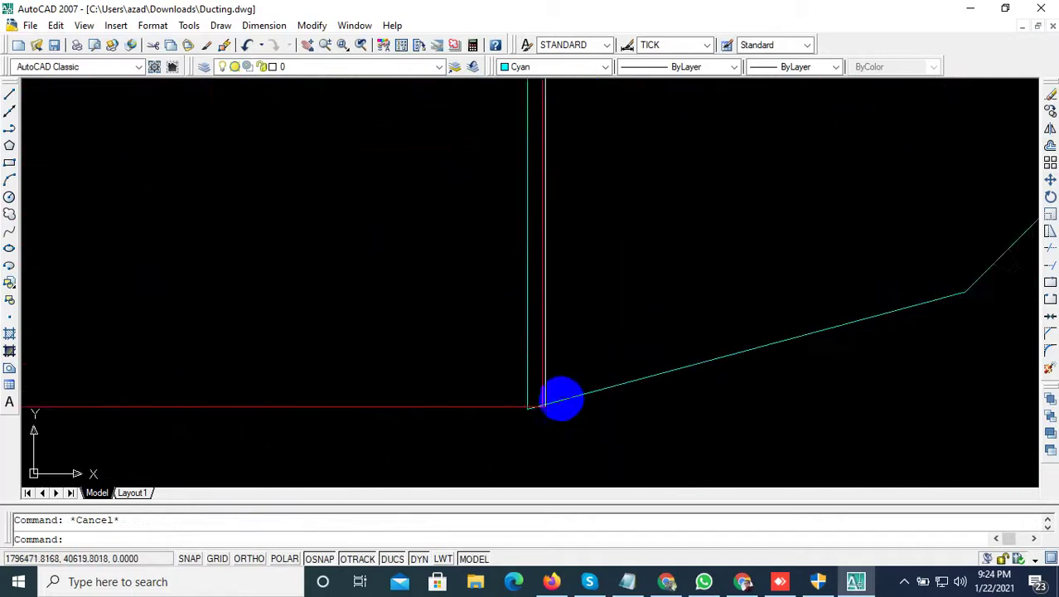
pyautogui.scroll(1, 557, 406)
pyautogui.write('tr')
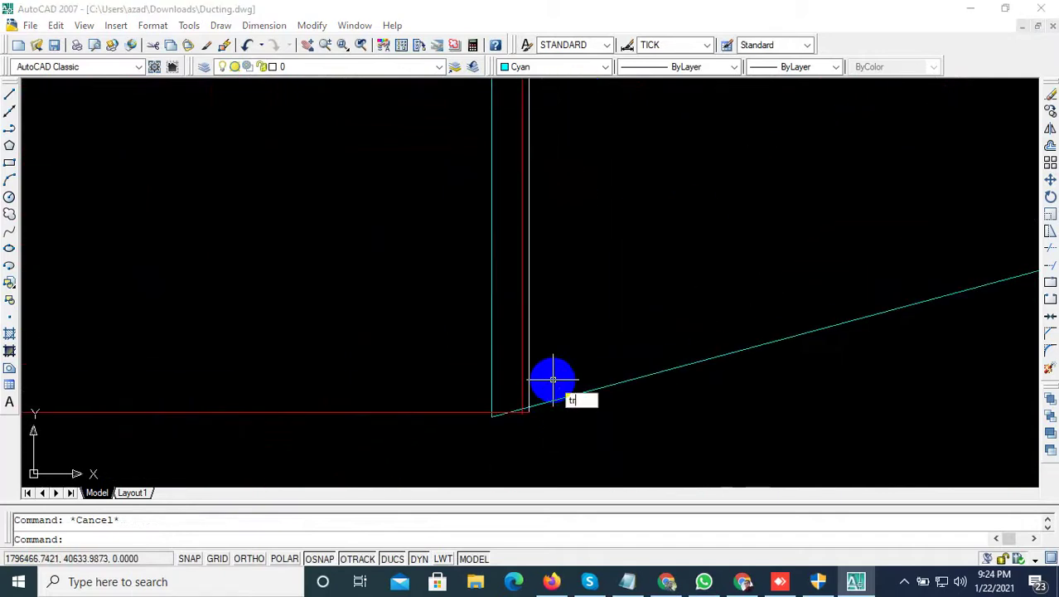
# Step: Trim the extra lines at the duct elbow corner with a crossing window
pyautogui.press('Return')
pyautogui.press('Return')
pyautogui.scroll(-1, 550, 380)
pyautogui.scroll(-2, 530, 410)
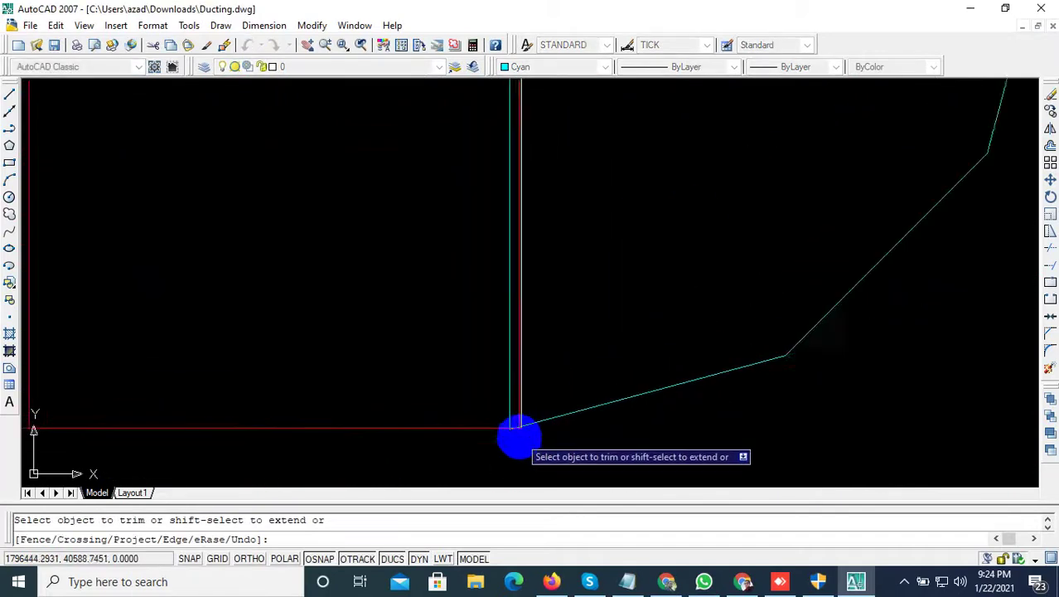
pyautogui.scroll(-4, 518, 435)
pyautogui.scroll(3, 618, 207)
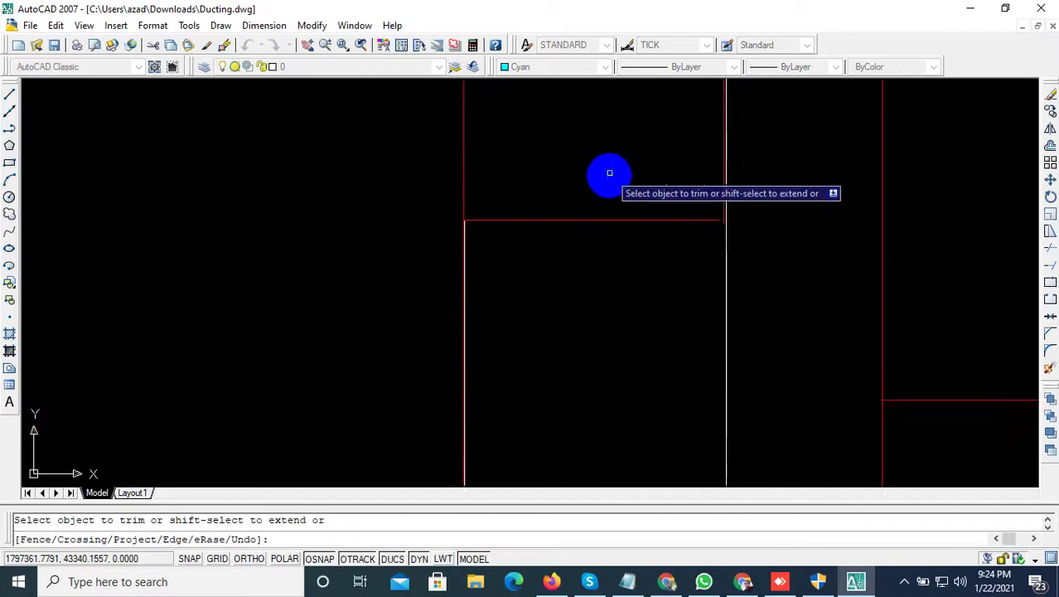
pyautogui.scroll(-5, 601, 248)
pyautogui.scroll(3, 555, 391)
pyautogui.scroll(2, 547, 331)
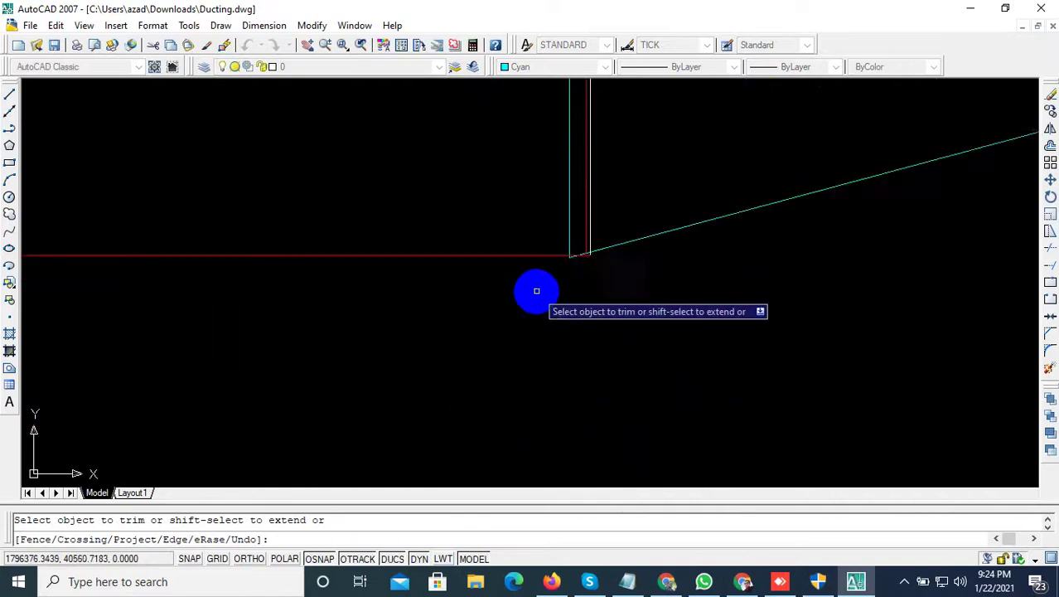
pyautogui.scroll(1, 572, 278)
pyautogui.click(705, 187)
pyautogui.click(581, 214)
pyautogui.scroll(-1, 580, 215)
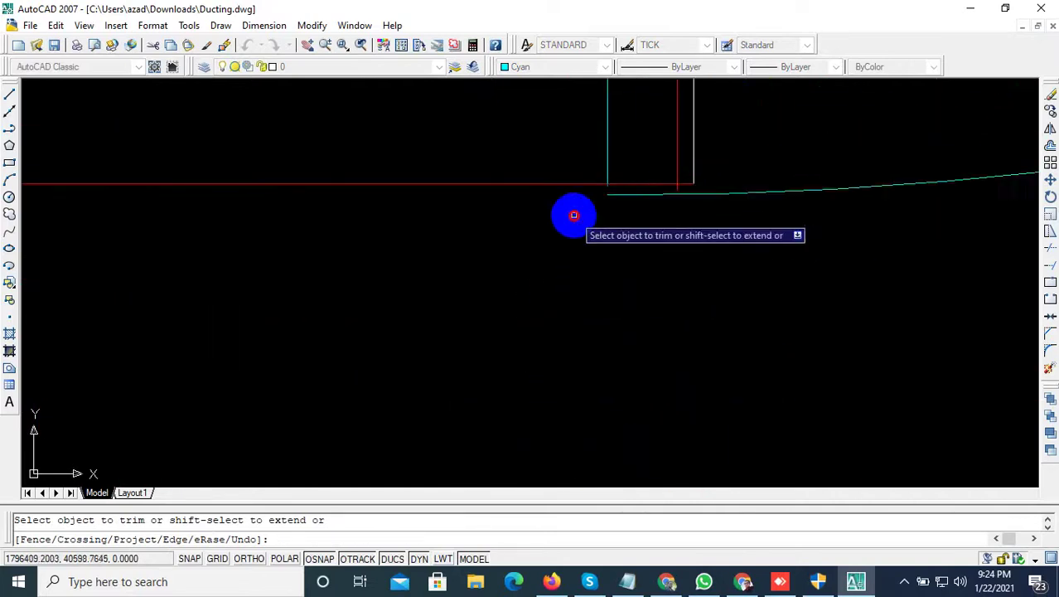
pyautogui.scroll(-2, 580, 291)
pyautogui.scroll(-3, 547, 336)
pyautogui.scroll(3, 553, 328)
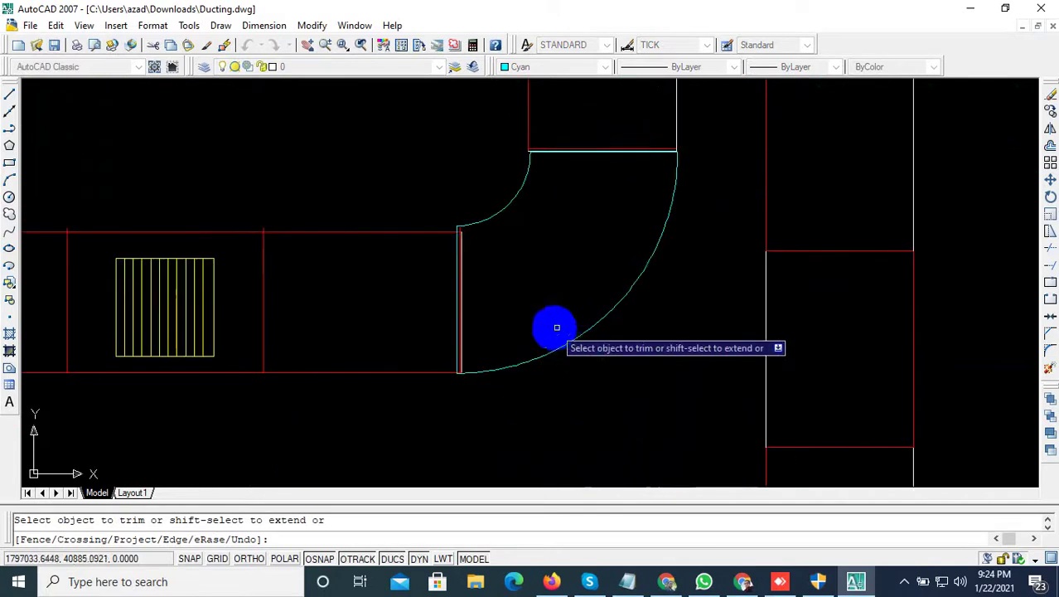
pyautogui.scroll(2, 456, 240)
pyautogui.scroll(-1, 497, 236)
pyautogui.scroll(-2, 522, 266)
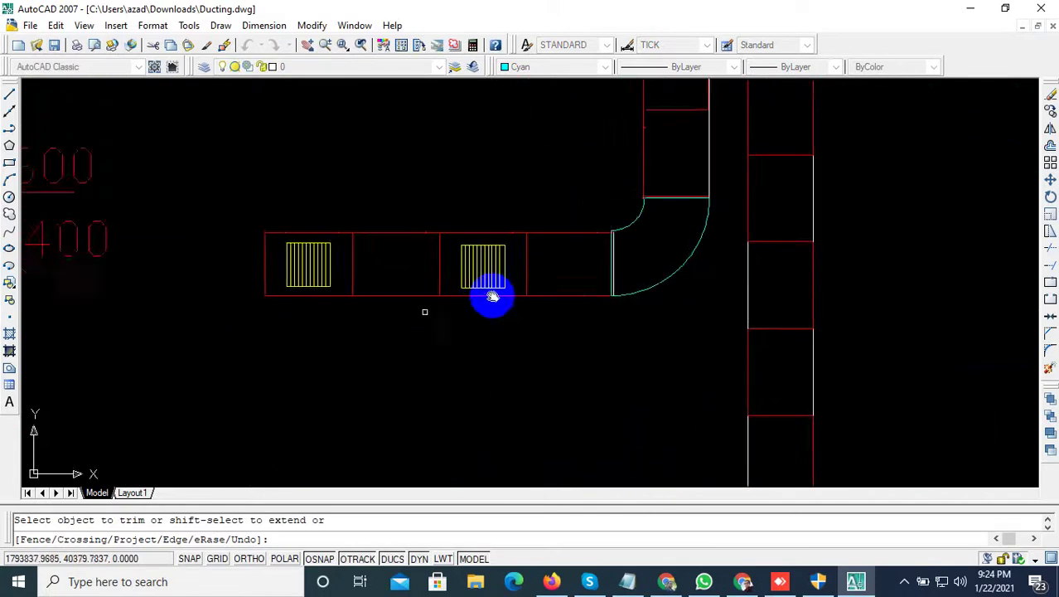
pyautogui.scroll(2, 530, 249)
# Step: Trim the stray line fragments along the straight duct's top edge
pyautogui.moveTo(446, 222); pyautogui.dragTo(608, 226, button='middle')
pyautogui.click(755, 185)
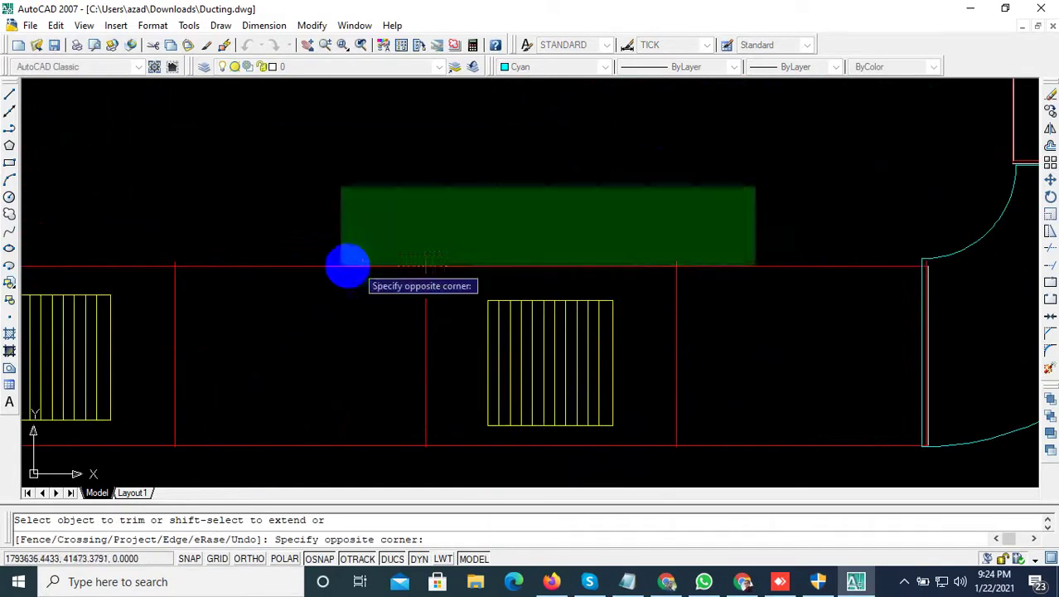
pyautogui.click(158, 267)
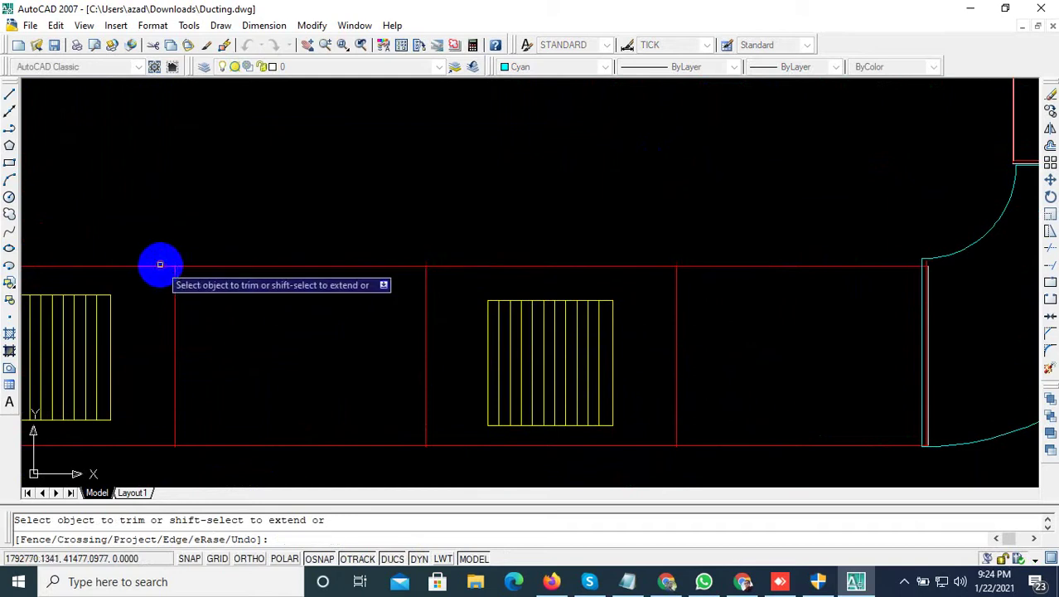
pyautogui.scroll(-5, 597, 313)
pyautogui.scroll(-2, 608, 312)
pyautogui.scroll(-1, 440, 360)
pyautogui.scroll(-1, 457, 341)
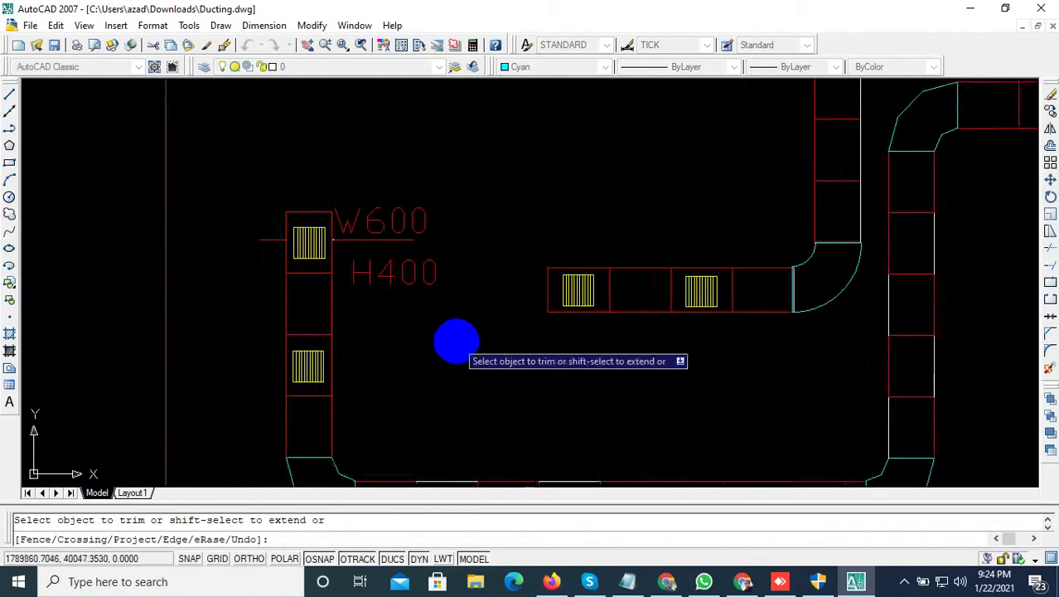
pyautogui.scroll(-3, 452, 402)
pyautogui.scroll(-1, 432, 430)
pyautogui.scroll(4, 580, 265)
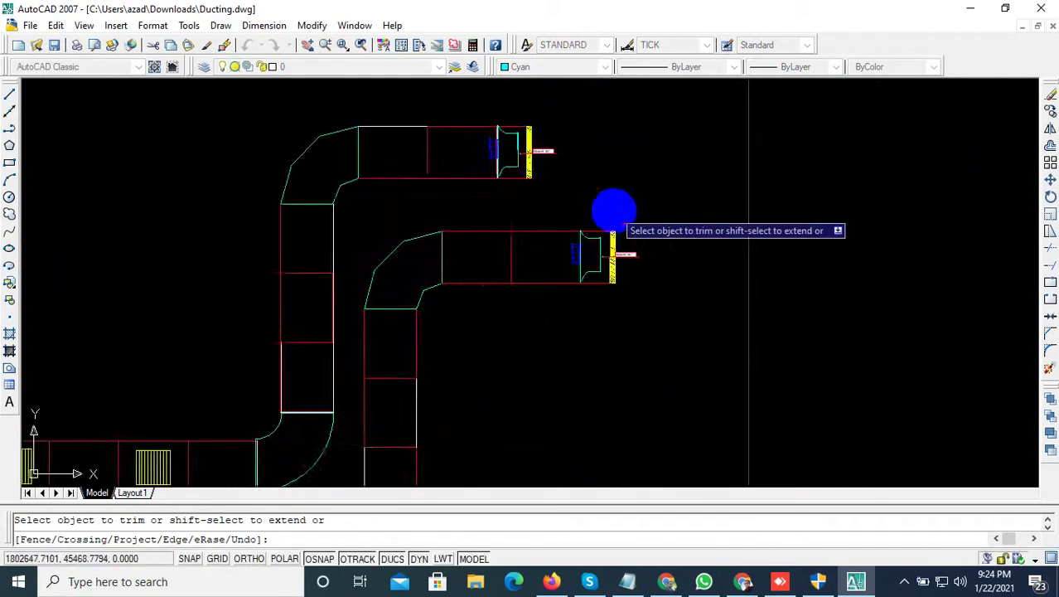
pyautogui.scroll(3, 616, 210)
pyautogui.scroll(3, 609, 299)
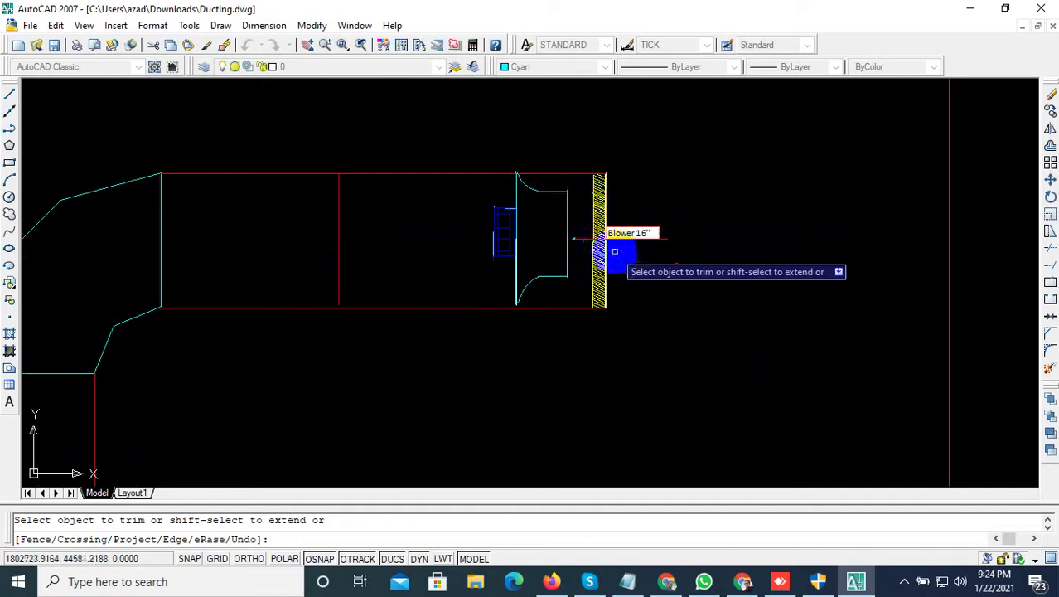
# Step: End TRIM and attempt selecting the Blower 16'' label, cancelling the selection windows
pyautogui.scroll(2, 622, 257)
pyautogui.press('Escape')
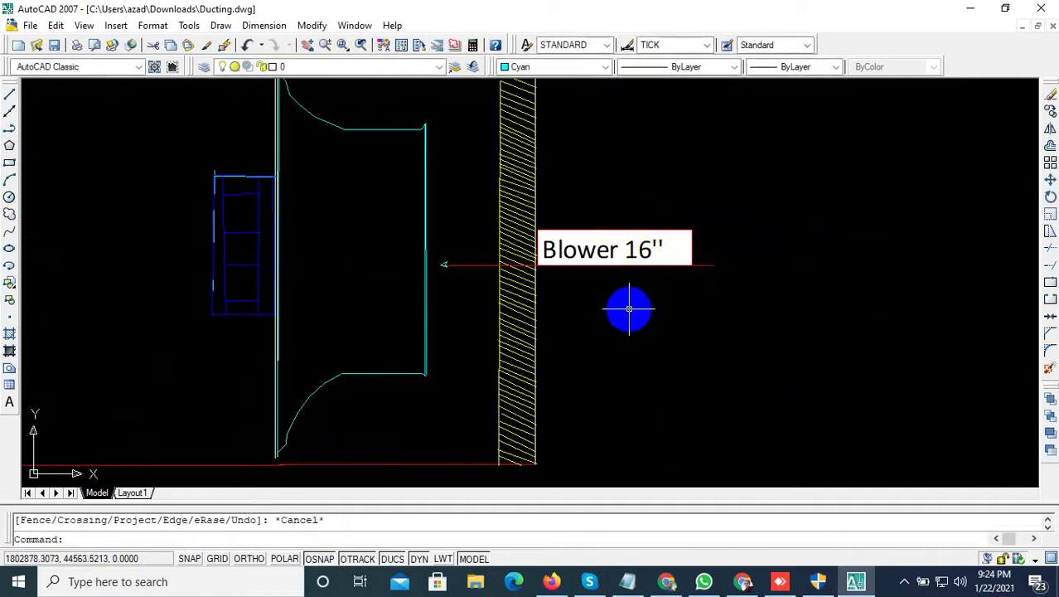
pyautogui.click(628, 263)
pyautogui.click(601, 248)
pyautogui.click(610, 248)
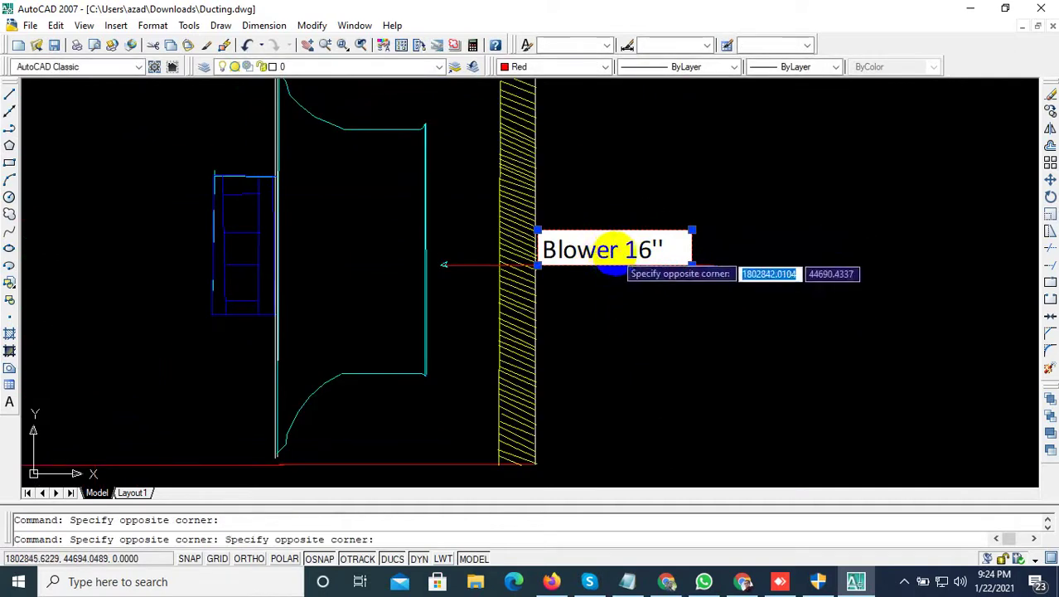
pyautogui.press('Escape')
pyautogui.click(618, 249)
pyautogui.click(592, 270)
pyautogui.press('Escape')
pyautogui.press('Escape')
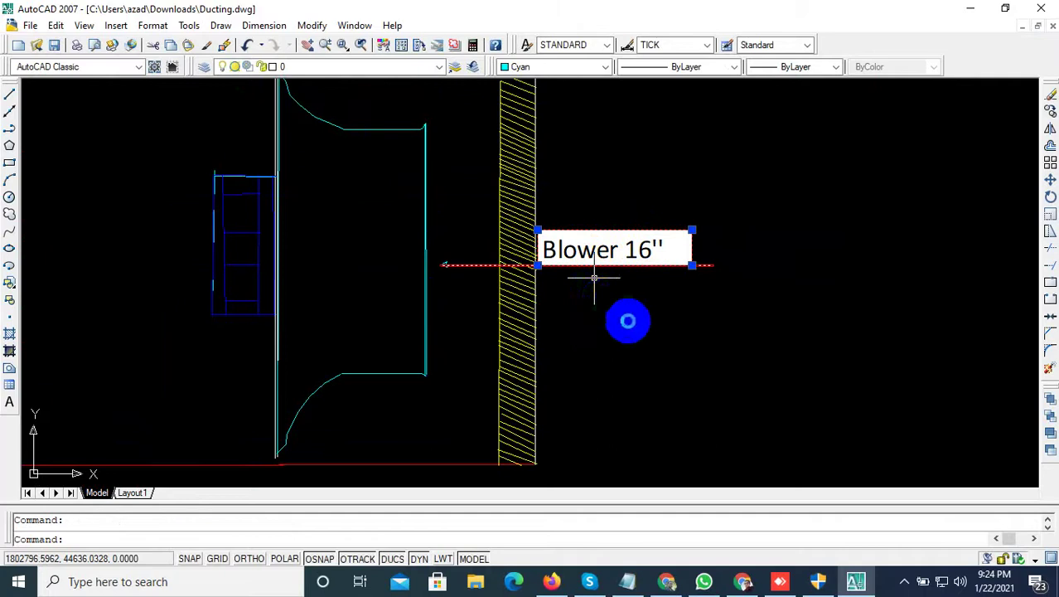
# Step: Select the Blower 16'' label box and show its properties with Ctrl+1
pyautogui.scroll(-2, 647, 331)
pyautogui.scroll(-1, 696, 352)
pyautogui.scroll(-2, 701, 346)
pyautogui.scroll(-2, 696, 240)
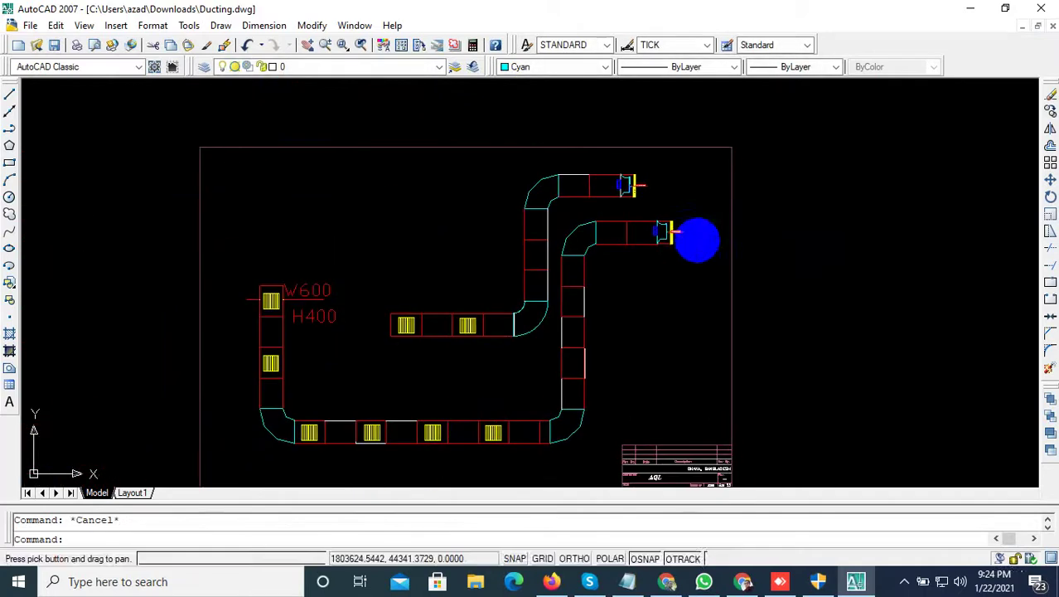
pyautogui.scroll(4, 691, 241)
pyautogui.scroll(5, 681, 230)
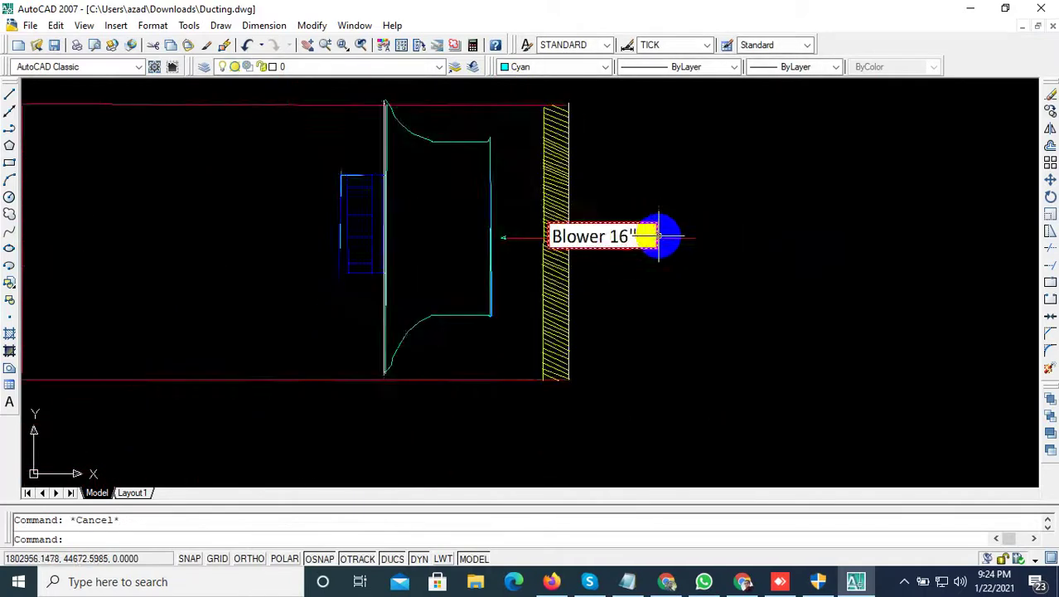
pyautogui.scroll(4, 668, 236)
pyautogui.click(476, 207)
pyautogui.click(457, 208)
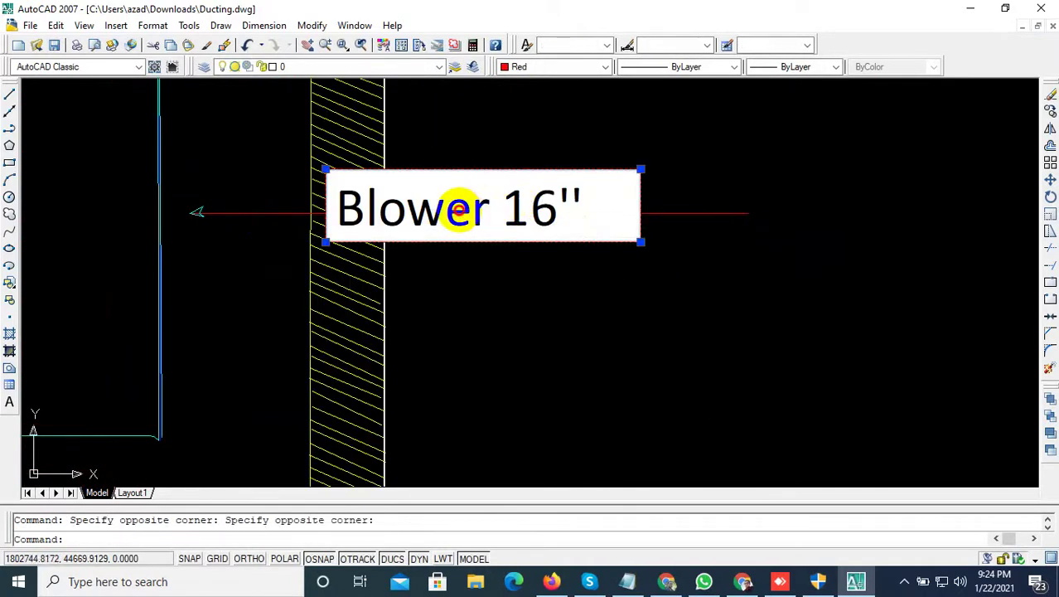
pyautogui.hotkey('ctrl', '1')
pyautogui.press('Escape')
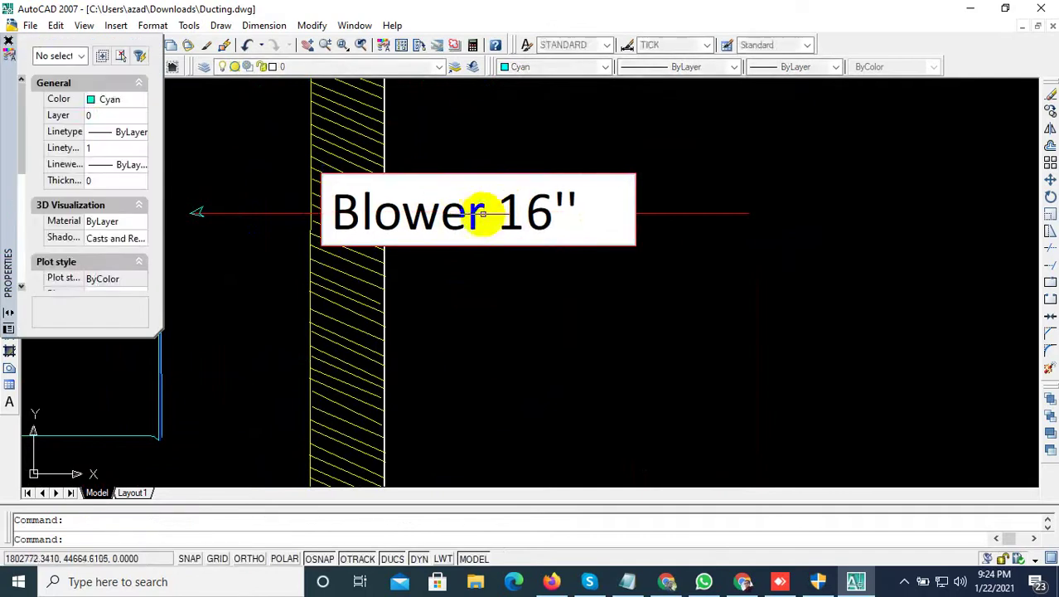
# Step: Select the label's red leader line and box, cancel a grip stretch, and undo
pyautogui.click(485, 208)
pyautogui.click(496, 201)
pyautogui.click(466, 213)
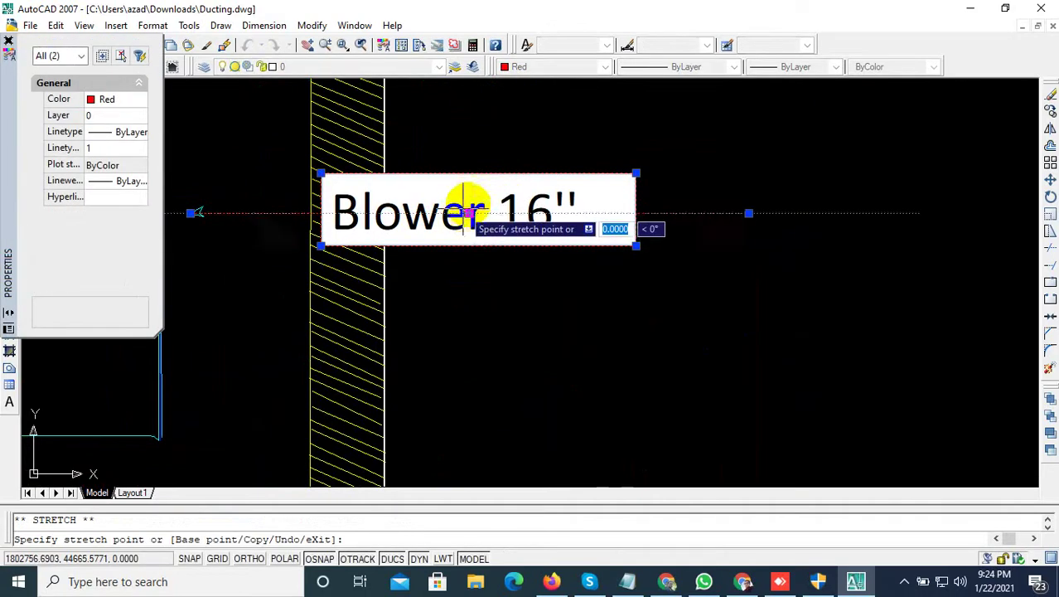
pyautogui.press('Escape')
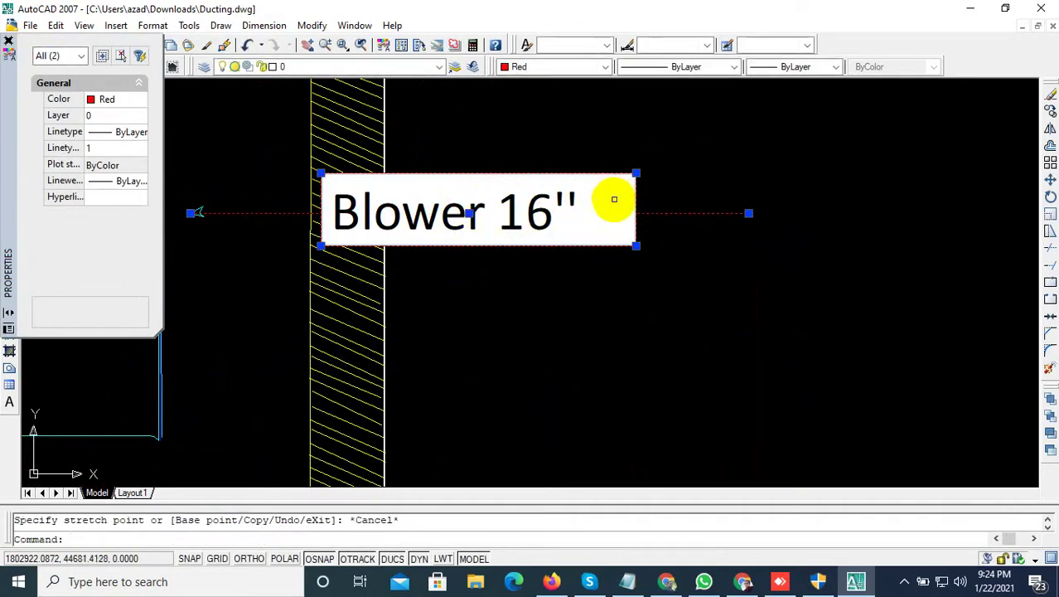
pyautogui.hotkey('ctrl', 'z')
pyautogui.hotkey('ctrl', 'z')
pyautogui.hotkey('ctrl', 'z')
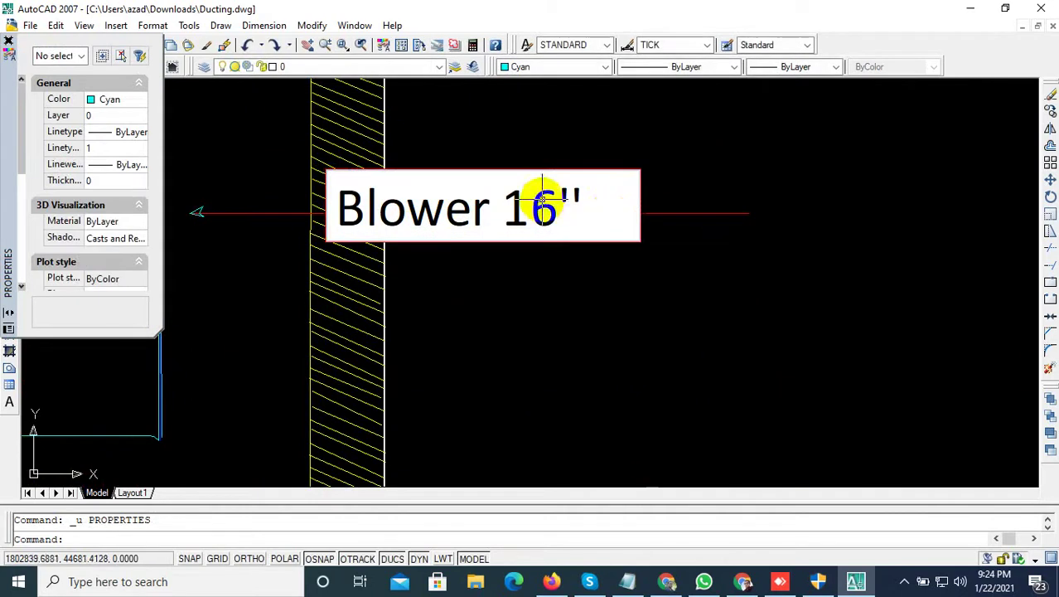
# Step: With the Blower 16'' label box selected, choose the TICK dimension style and a text style
pyautogui.moveTo(543, 199); pyautogui.dragTo(499, 195)
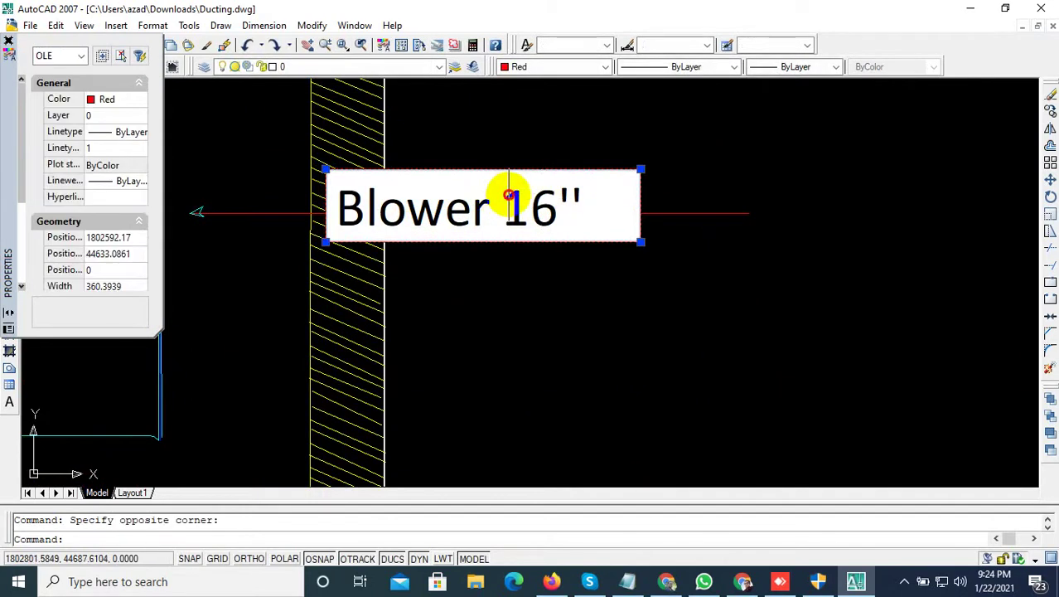
pyautogui.click(473, 196)
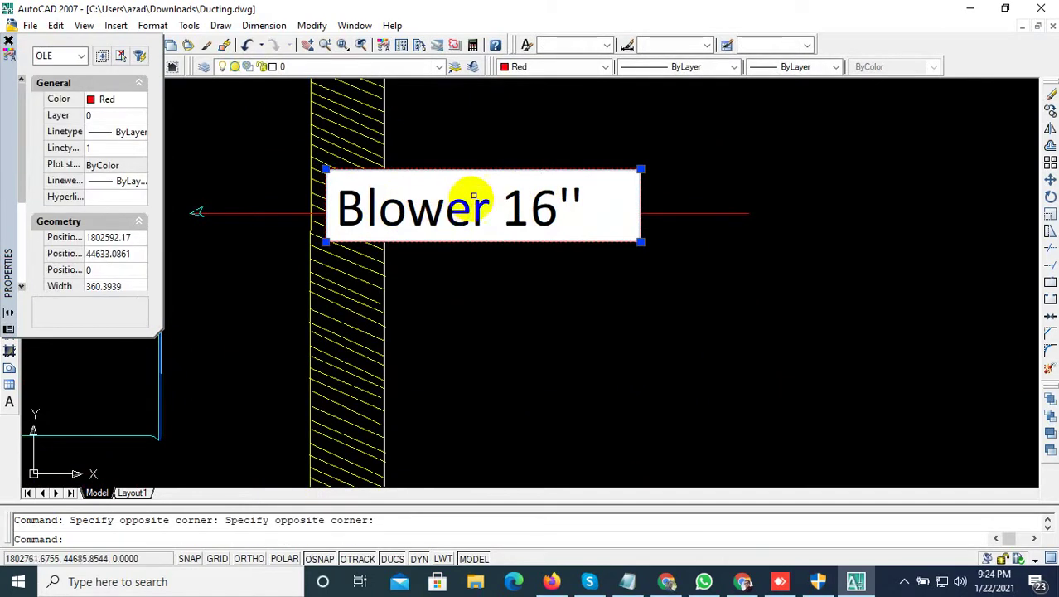
pyautogui.click(708, 46)
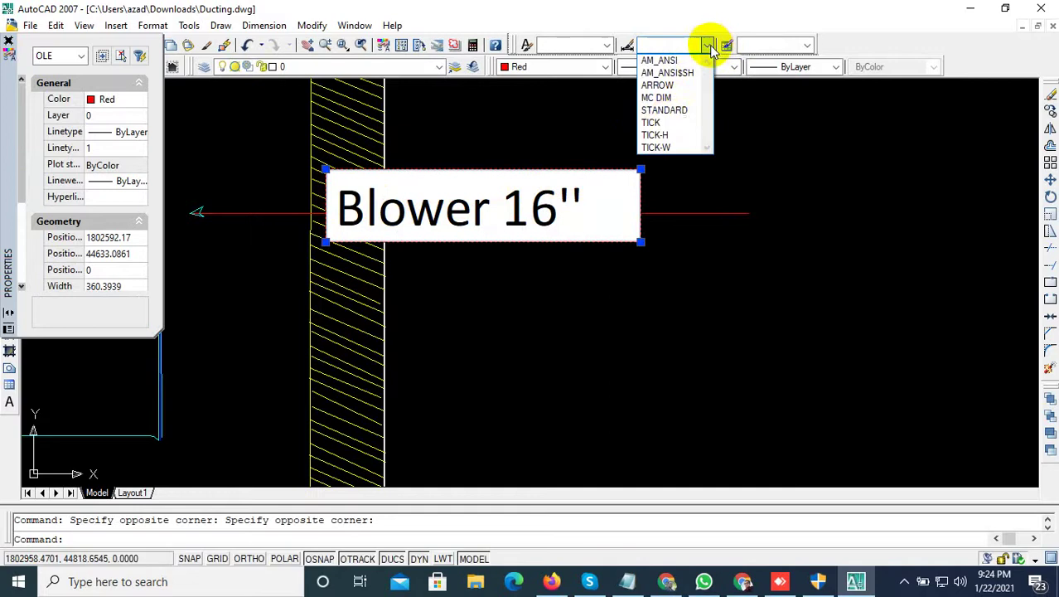
pyautogui.click(668, 122)
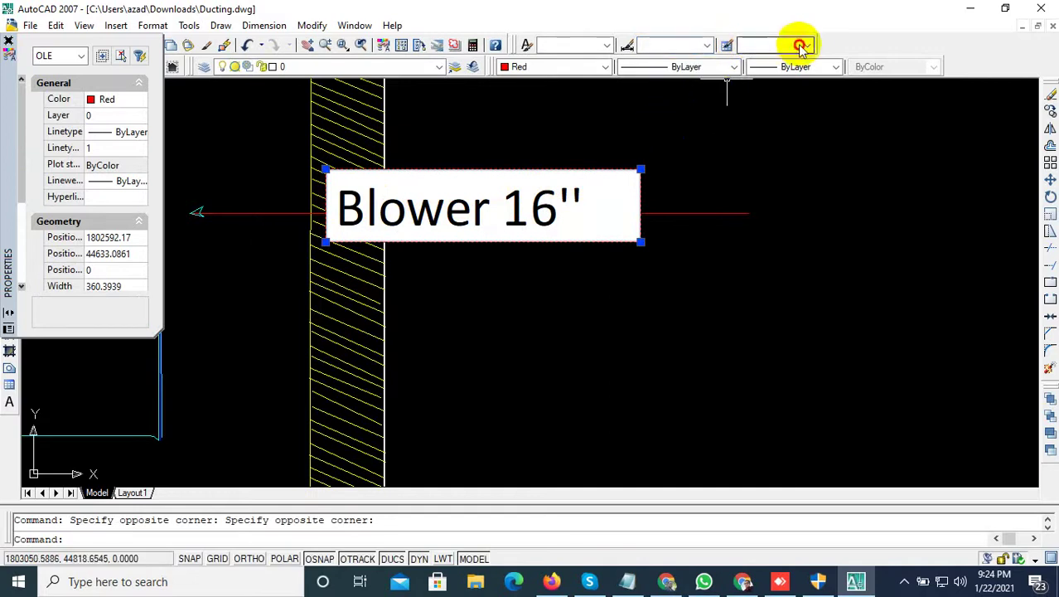
pyautogui.click(599, 45)
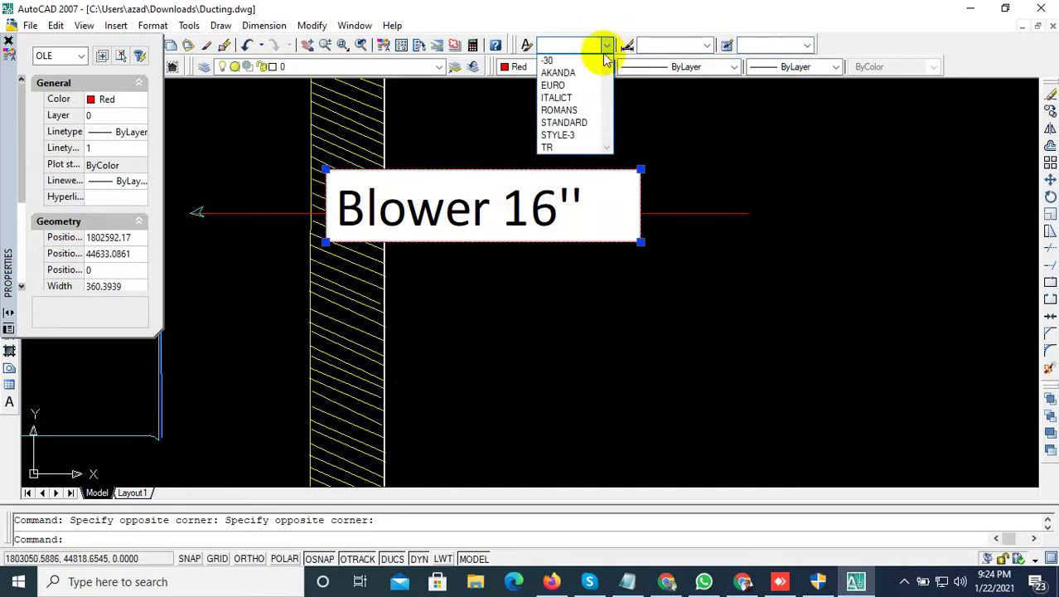
pyautogui.click(577, 86)
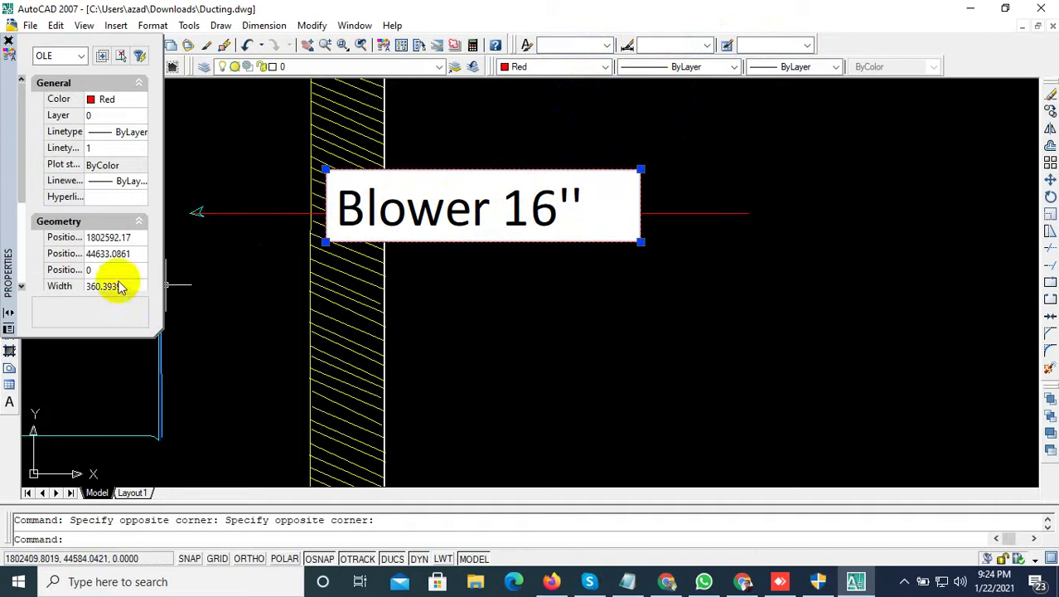
# Step: Collapse the General, Geometry and Misc groups in the Properties palette
pyautogui.scroll(-3, 104, 224)
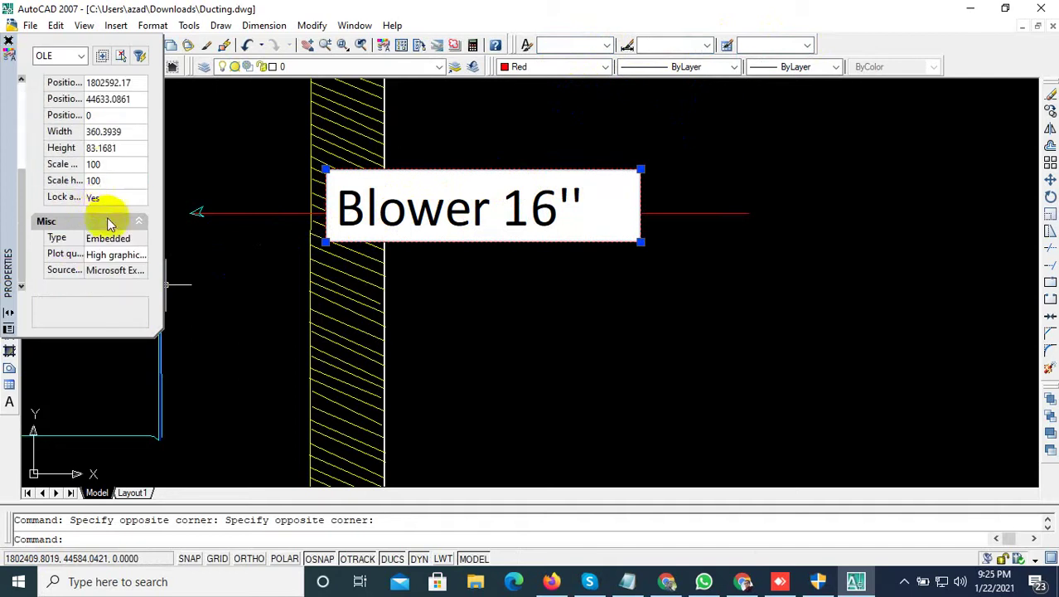
pyautogui.scroll(2, 108, 224)
pyautogui.scroll(3, 104, 236)
pyautogui.scroll(-3, 91, 241)
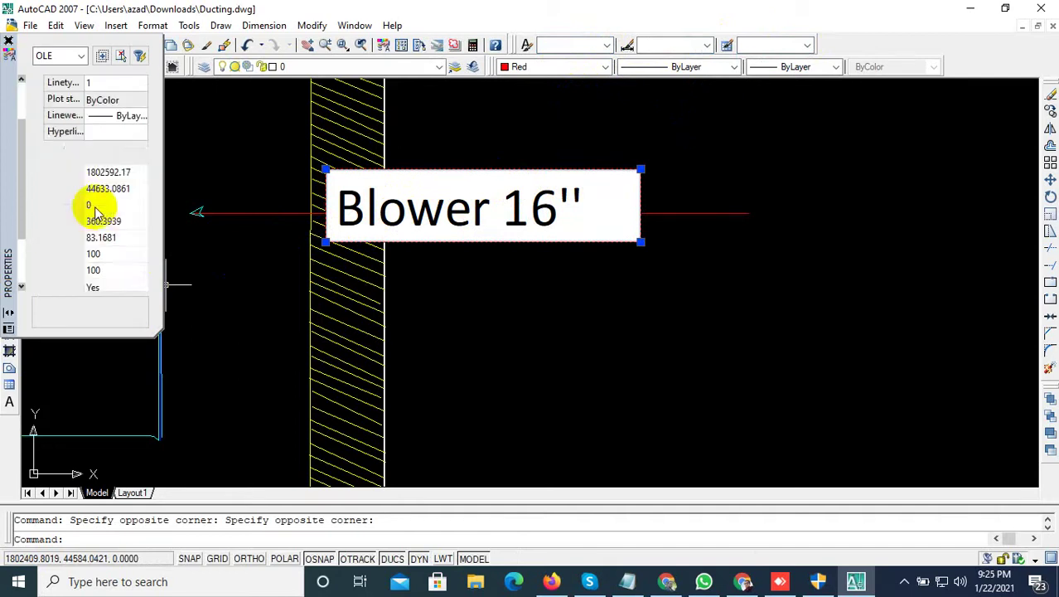
pyautogui.scroll(3, 67, 207)
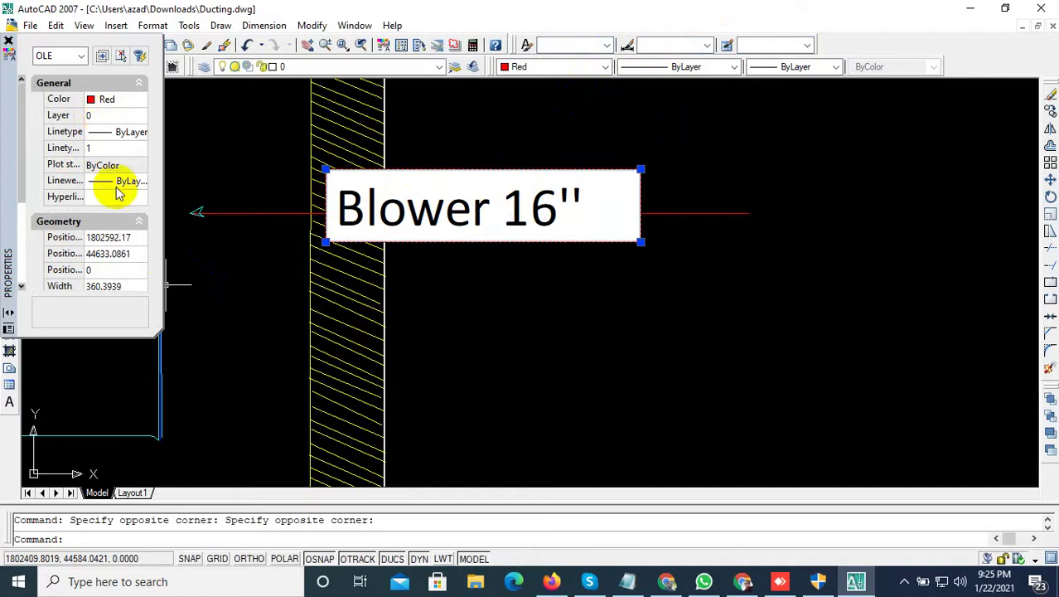
pyautogui.scroll(-3, 116, 207)
pyautogui.scroll(2, 92, 242)
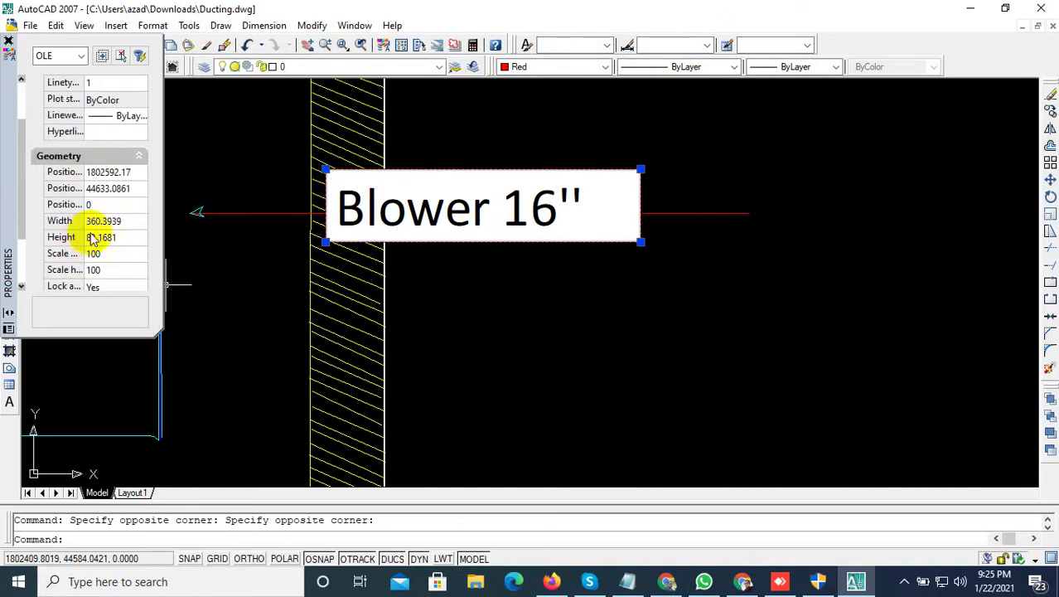
pyautogui.scroll(2, 93, 239)
pyautogui.click(139, 84)
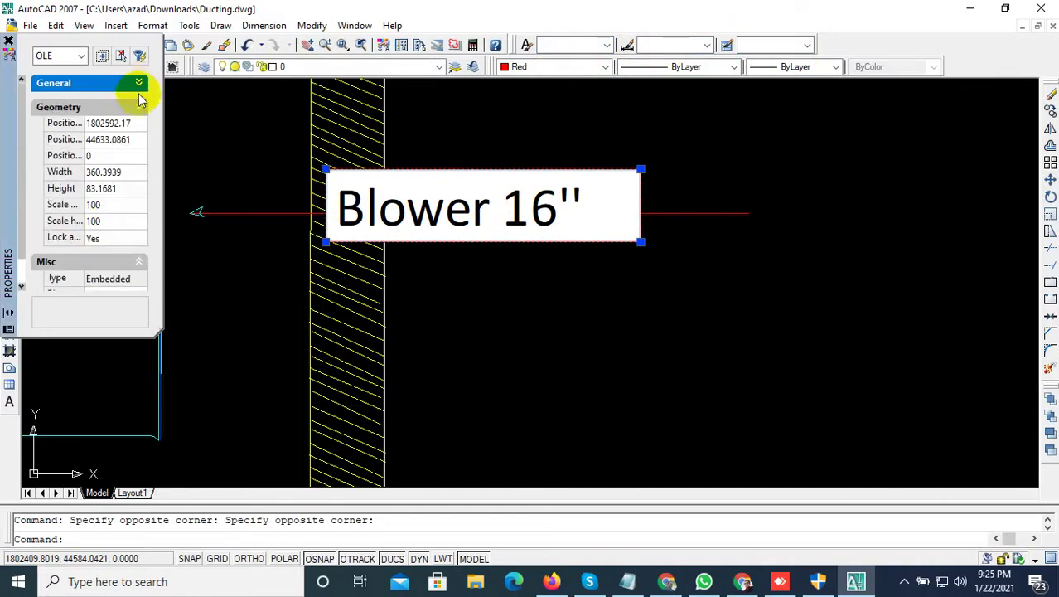
pyautogui.click(139, 108)
pyautogui.click(137, 133)
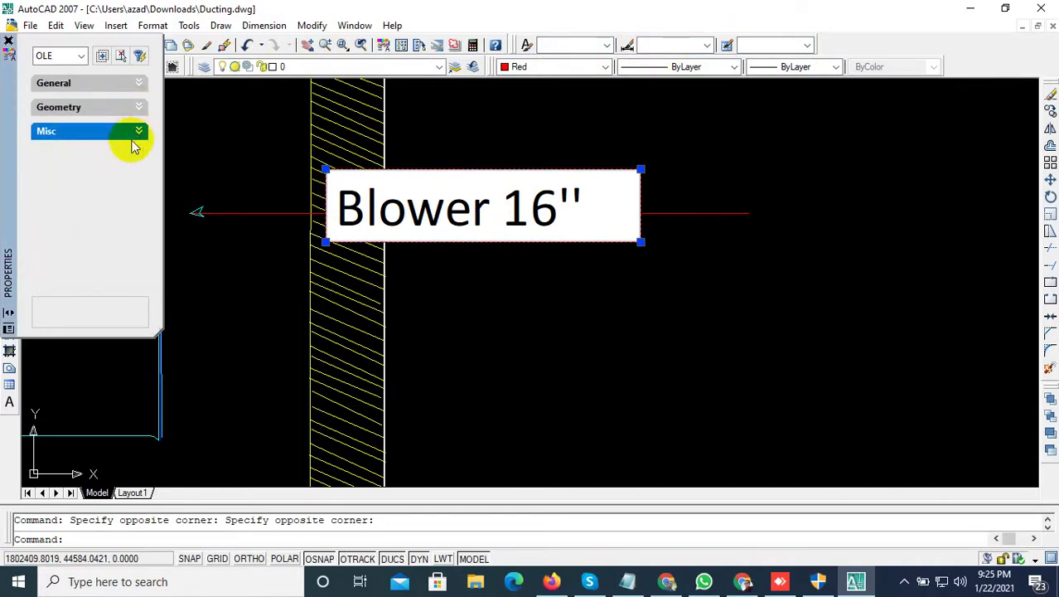
pyautogui.scroll(-5, 605, 239)
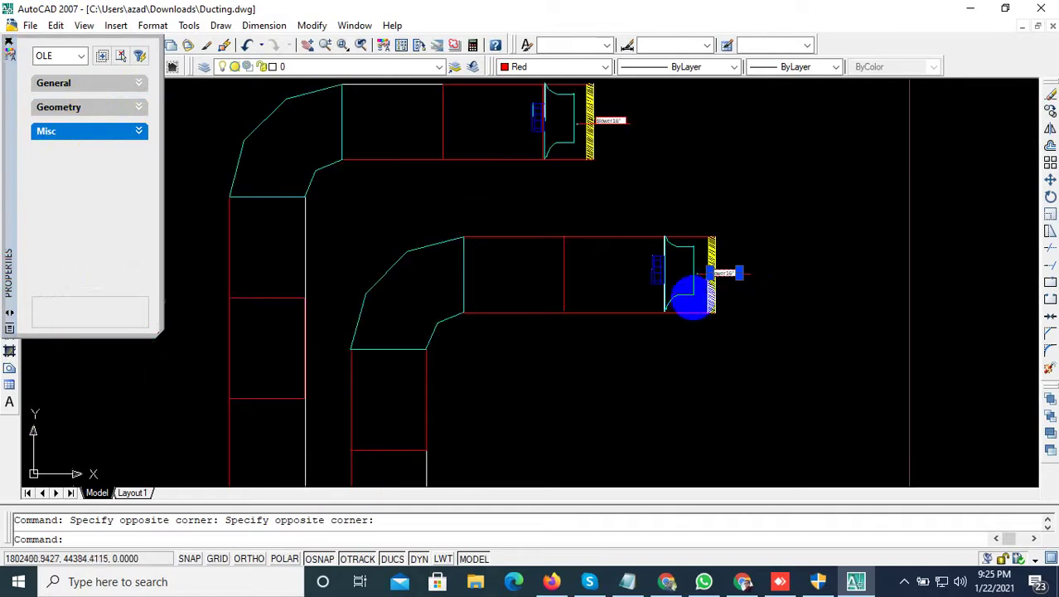
pyautogui.press('Escape')
pyautogui.scroll(-3, 643, 303)
pyautogui.scroll(-2, 669, 220)
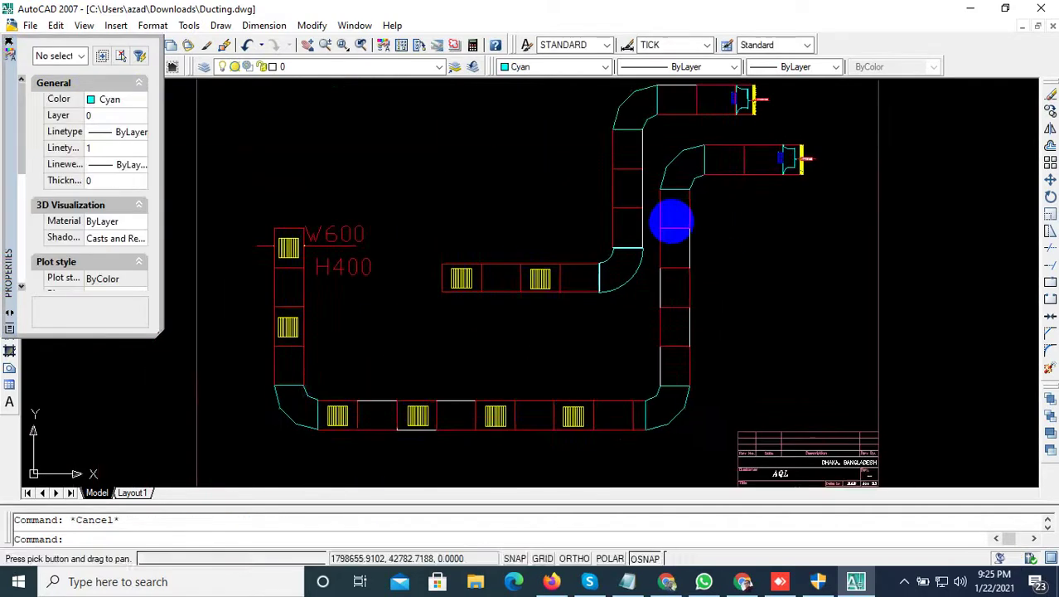
pyautogui.scroll(1, 894, 464)
pyautogui.scroll(3, 808, 398)
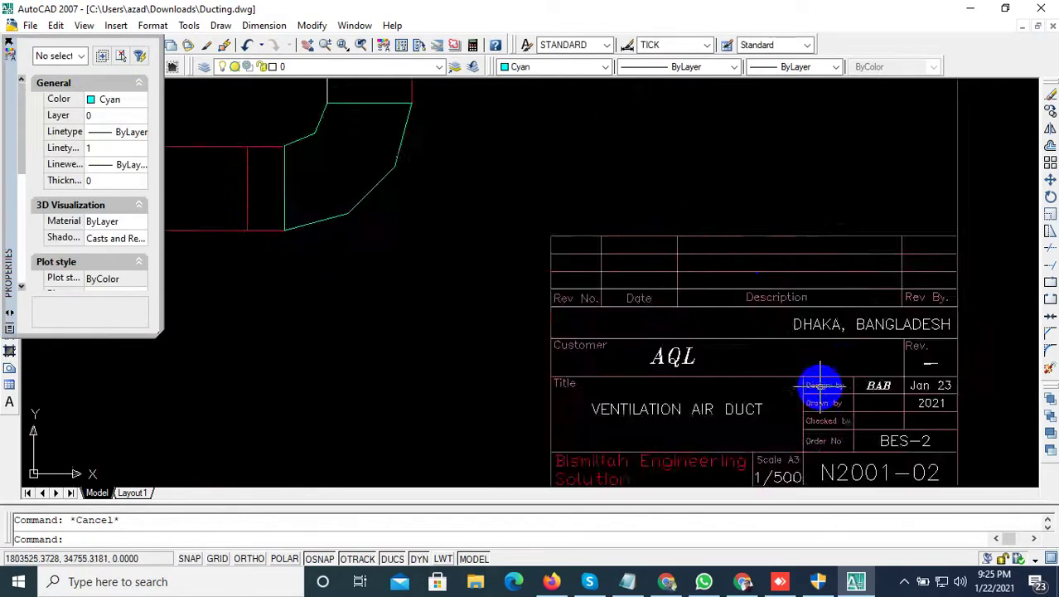
pyautogui.scroll(2, 771, 348)
pyautogui.scroll(1, 742, 323)
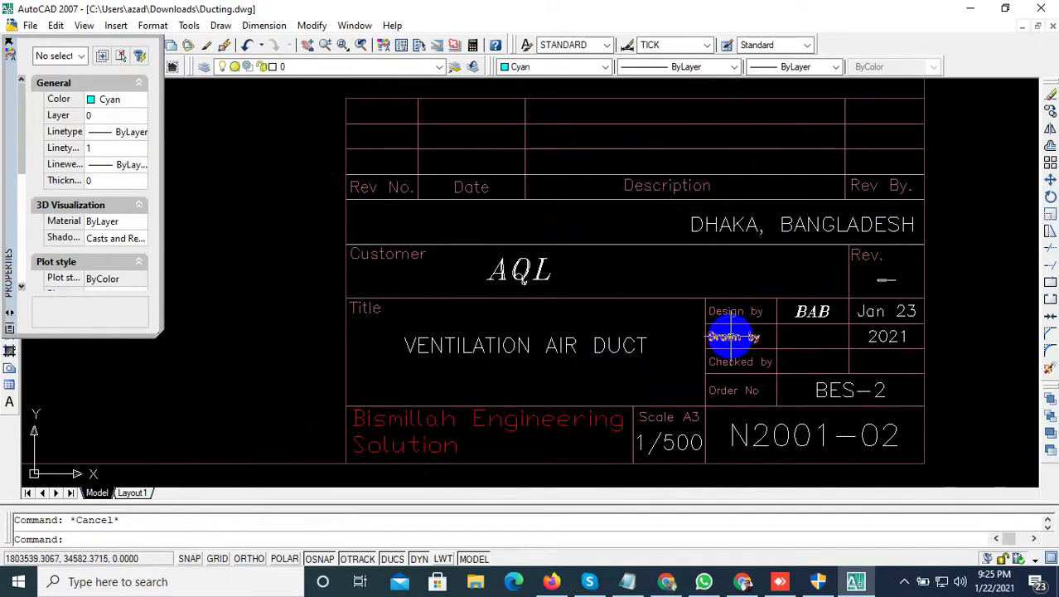
pyautogui.scroll(-5, 732, 336)
pyautogui.scroll(-2, 710, 332)
pyautogui.moveTo(705, 336); pyautogui.dragTo(723, 363, button='middle')
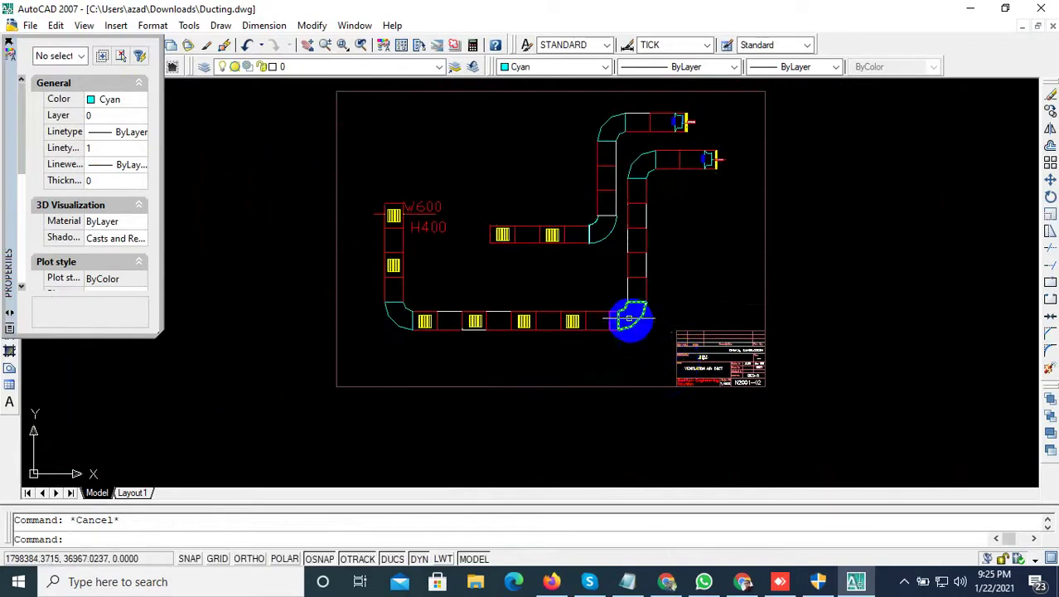
pyautogui.scroll(5, 563, 227)
pyautogui.scroll(-4, 570, 269)
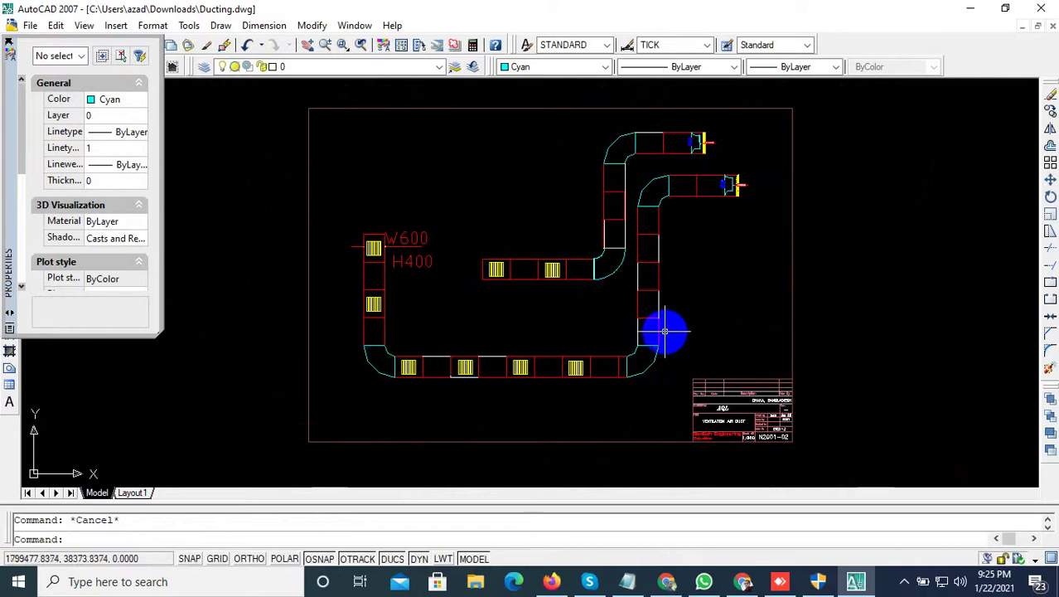
pyautogui.scroll(-4, 665, 332)
# Step: Copy the whole 358-object duct layout and title block to a spot below the original
pyautogui.moveTo(775, 419); pyautogui.dragTo(433, 174)
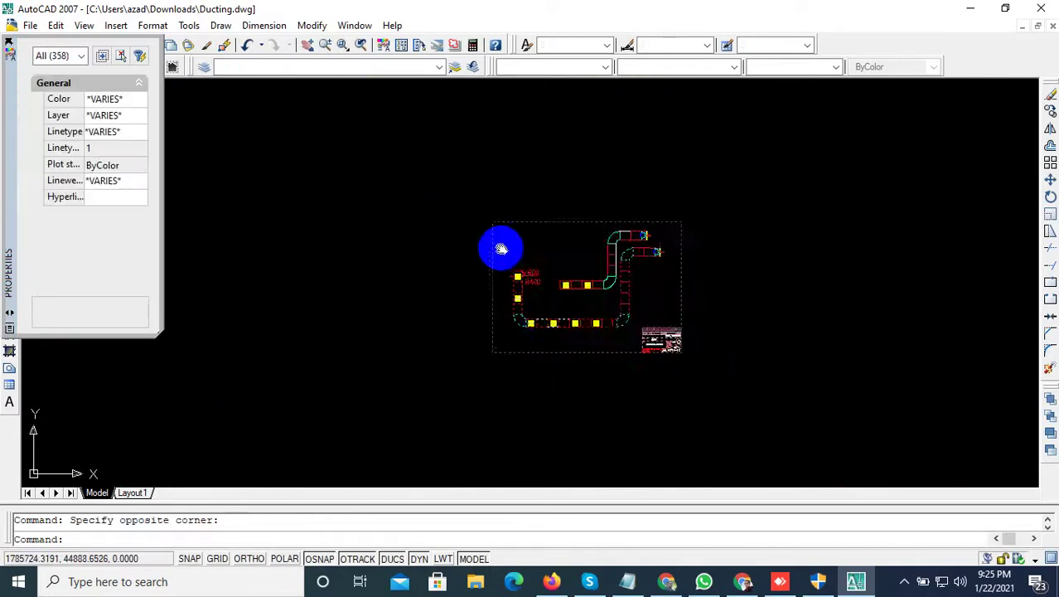
pyautogui.write('co')
pyautogui.press('Return')
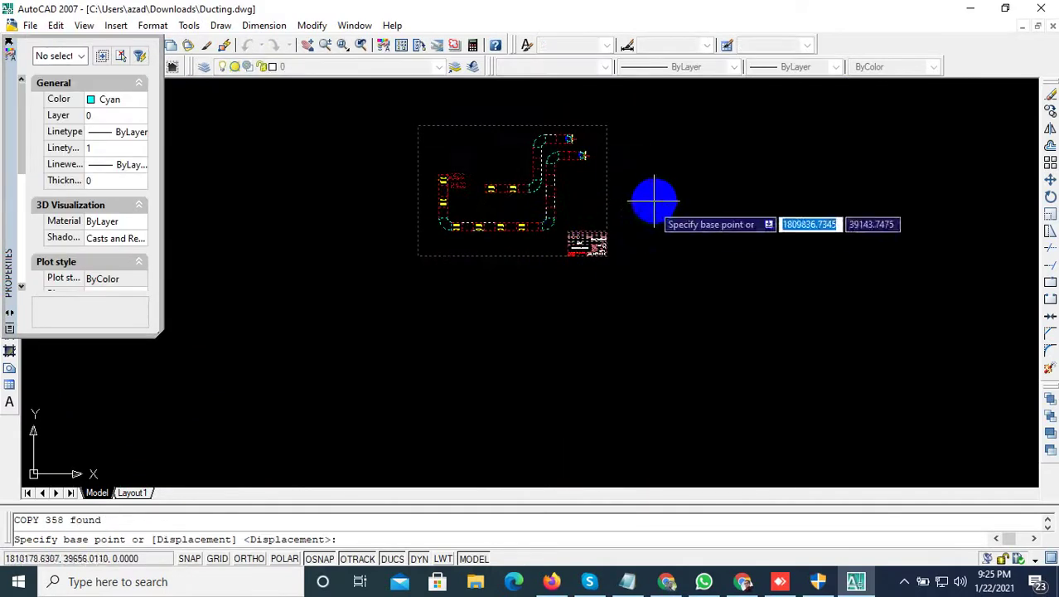
pyautogui.click(659, 189)
pyautogui.moveTo(672, 327); pyautogui.dragTo(670, 254, button='middle')
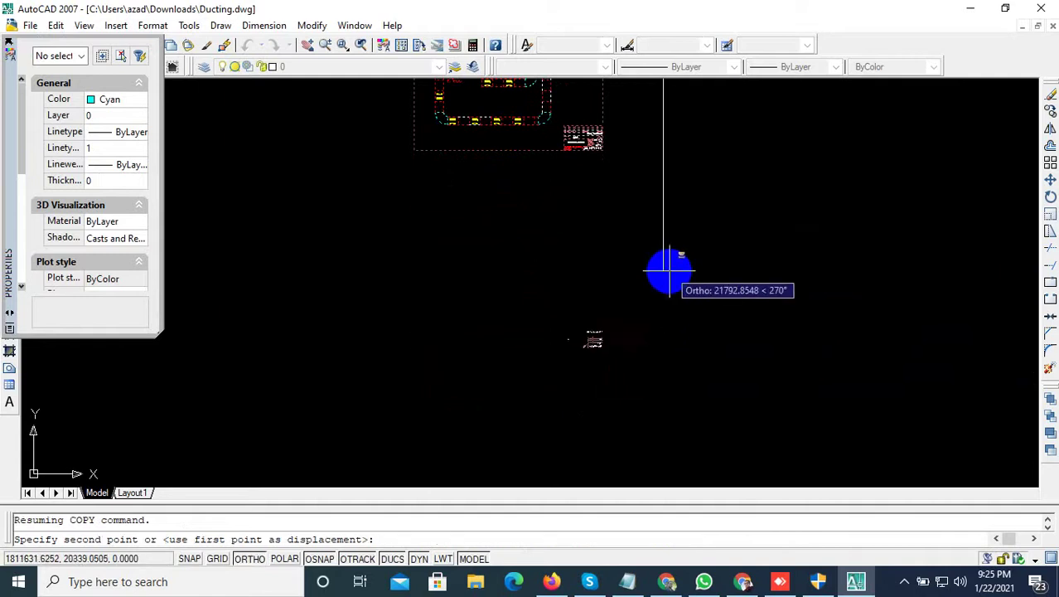
pyautogui.click(661, 295)
pyautogui.press('F8')
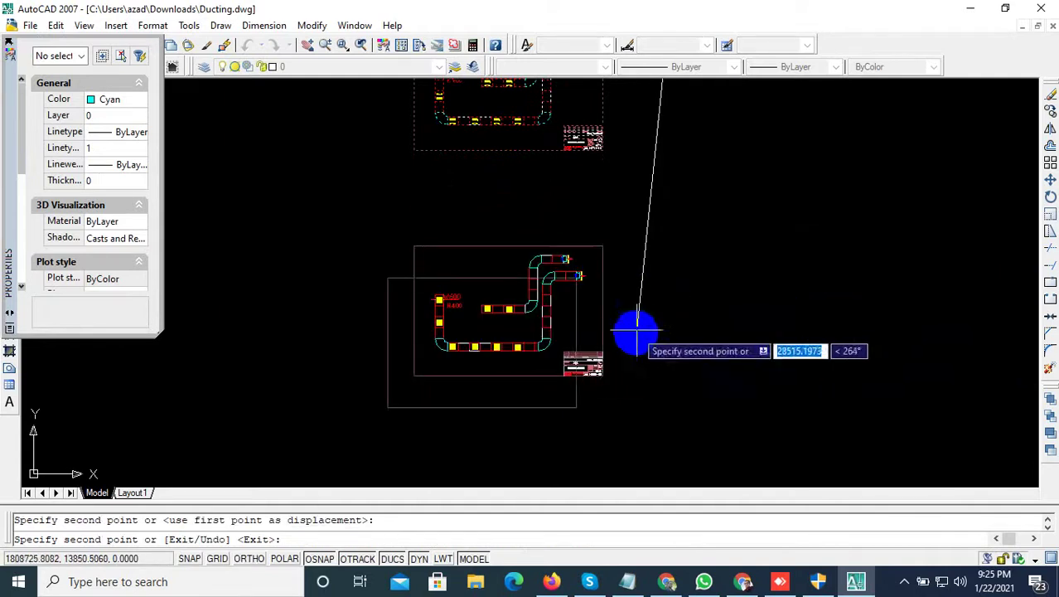
pyautogui.press('Escape')
pyautogui.scroll(3, 489, 315)
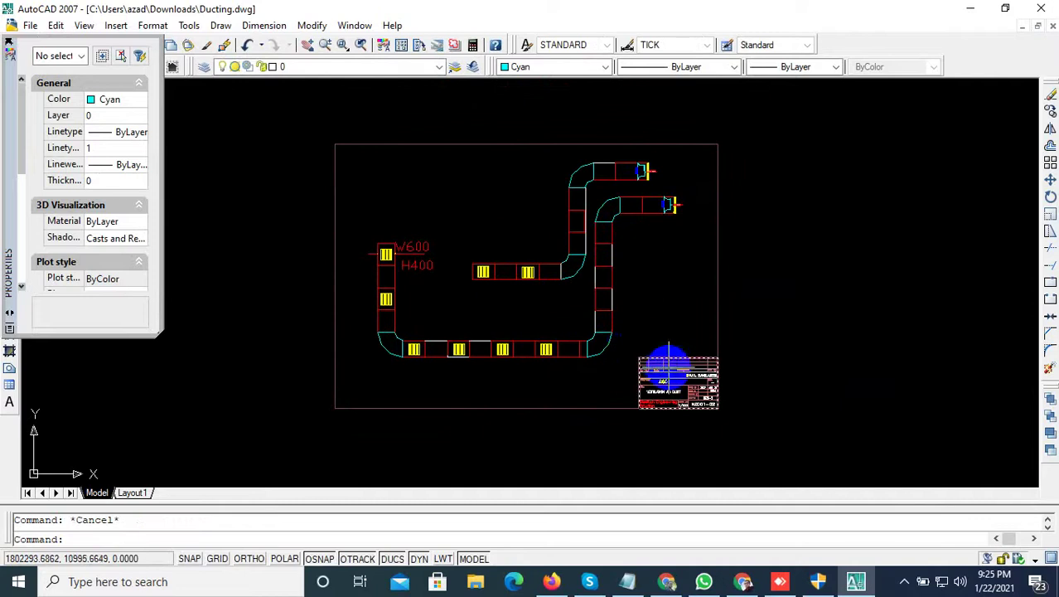
# Step: Copy the 37-object AQL title block to the right, outside the sheet border
pyautogui.moveTo(669, 363); pyautogui.dragTo(624, 272, button='middle')
pyautogui.click(801, 381)
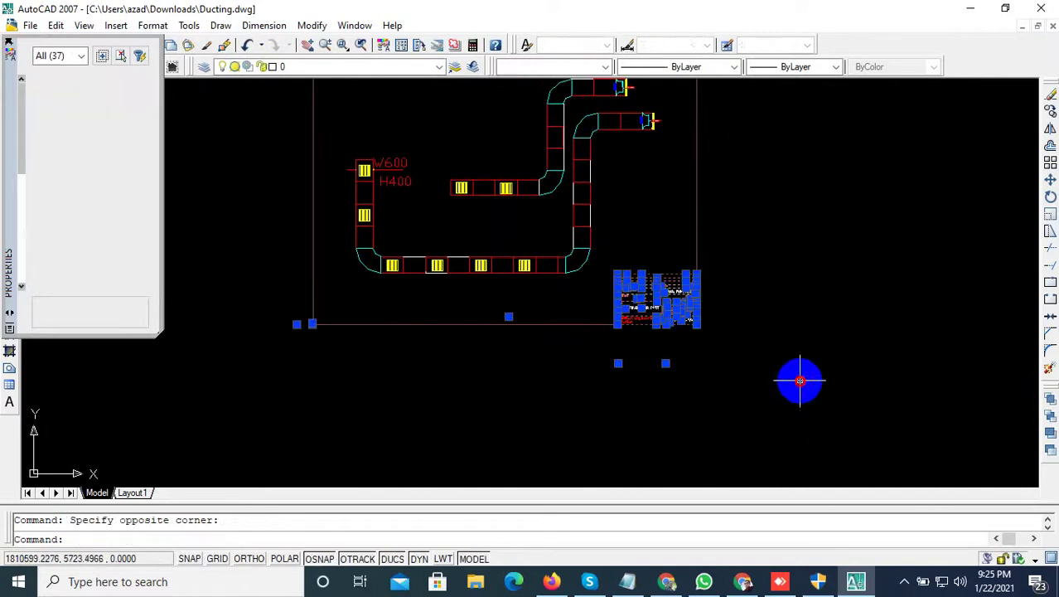
pyautogui.write('co')
pyautogui.press('Return')
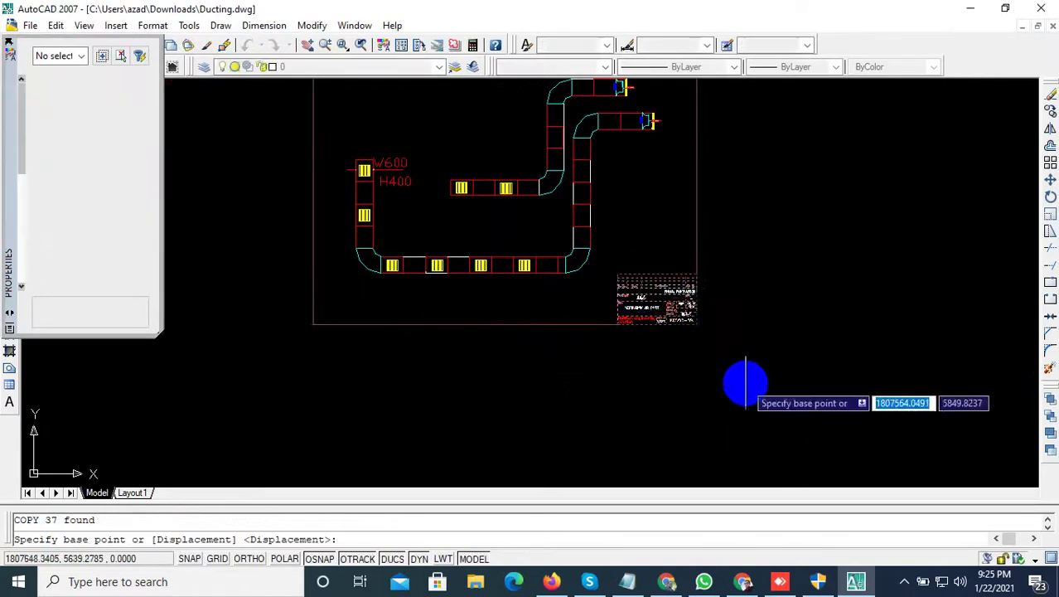
pyautogui.scroll(1, 747, 378)
pyautogui.moveTo(747, 378); pyautogui.dragTo(621, 378, button='middle')
pyautogui.click(621, 379)
pyautogui.click(837, 371)
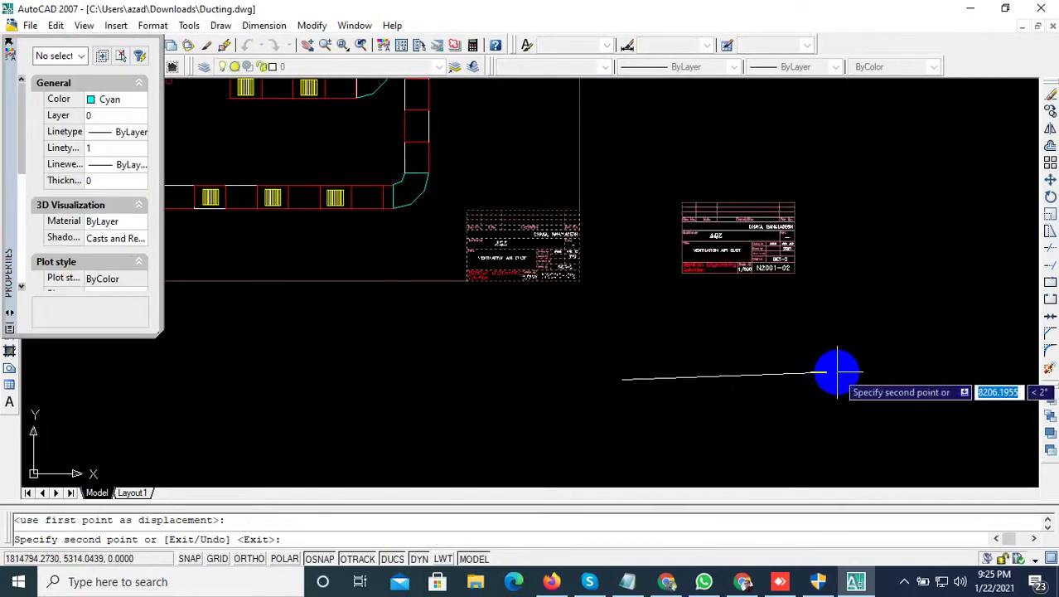
pyautogui.scroll(-2, 836, 373)
pyautogui.press('Escape')
# Step: Erase the original title block from the border's lower-right corner
pyautogui.click(592, 255)
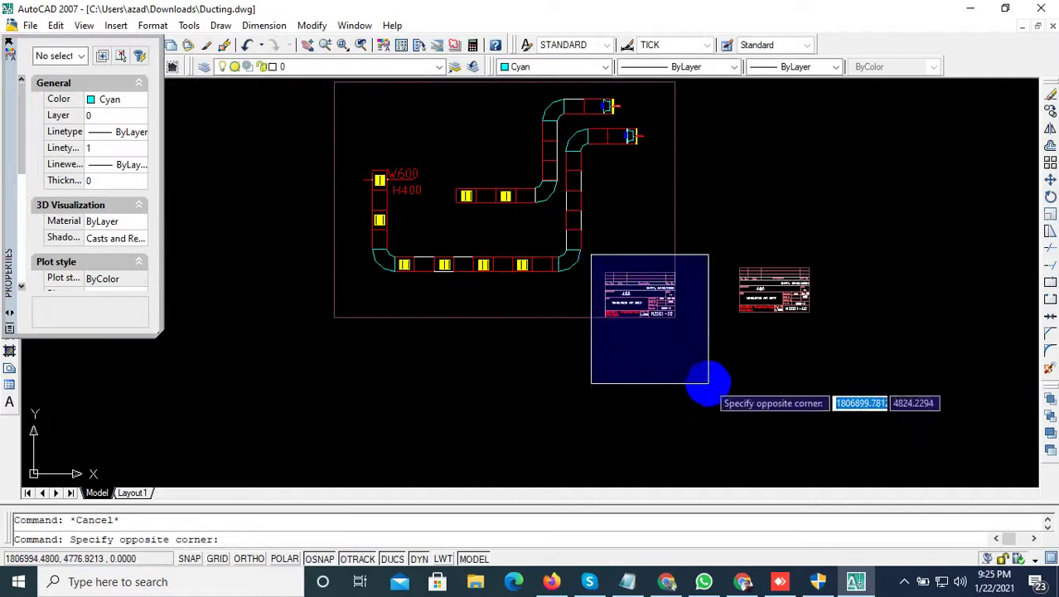
pyautogui.click(709, 375)
pyautogui.press('Delete')
pyautogui.scroll(-1, 685, 389)
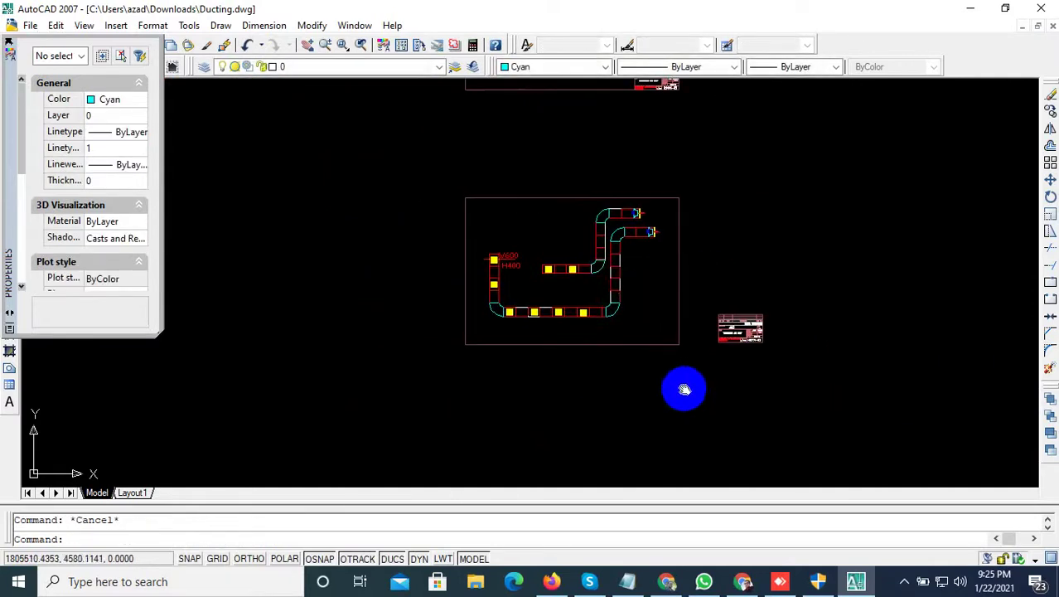
pyautogui.scroll(5, 647, 232)
pyautogui.scroll(3, 714, 196)
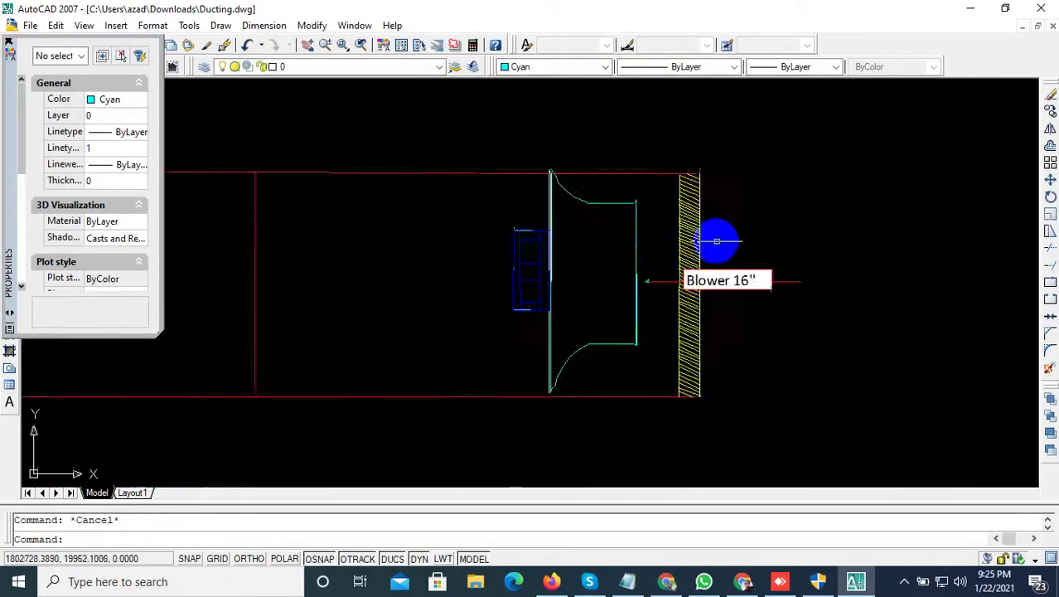
pyautogui.scroll(3, 713, 244)
pyautogui.scroll(-1, 757, 286)
pyautogui.scroll(-2, 750, 291)
pyautogui.scroll(-2, 738, 294)
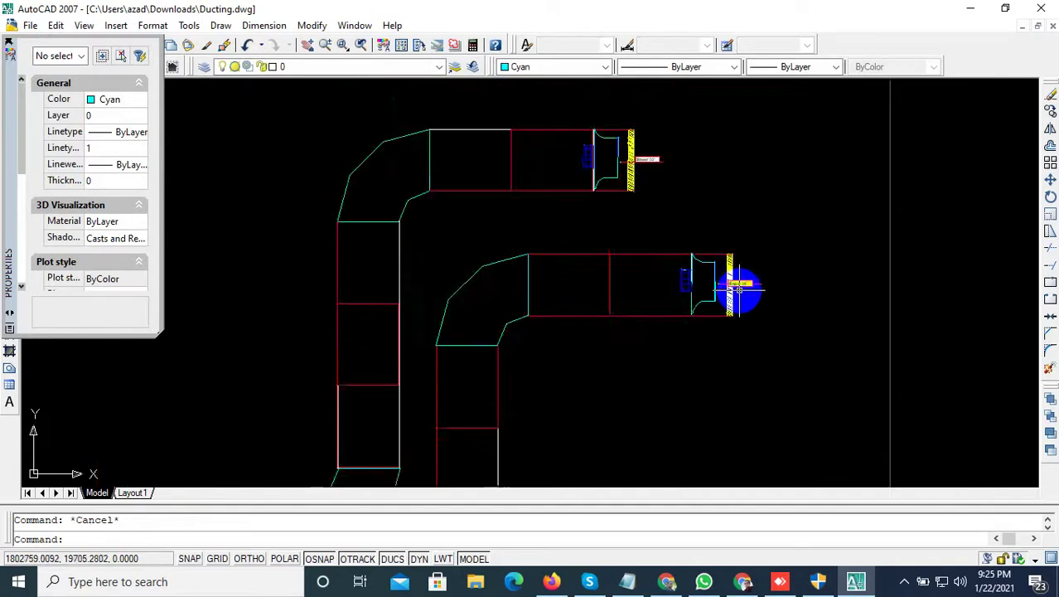
pyautogui.scroll(4, 733, 296)
pyautogui.scroll(4, 644, 150)
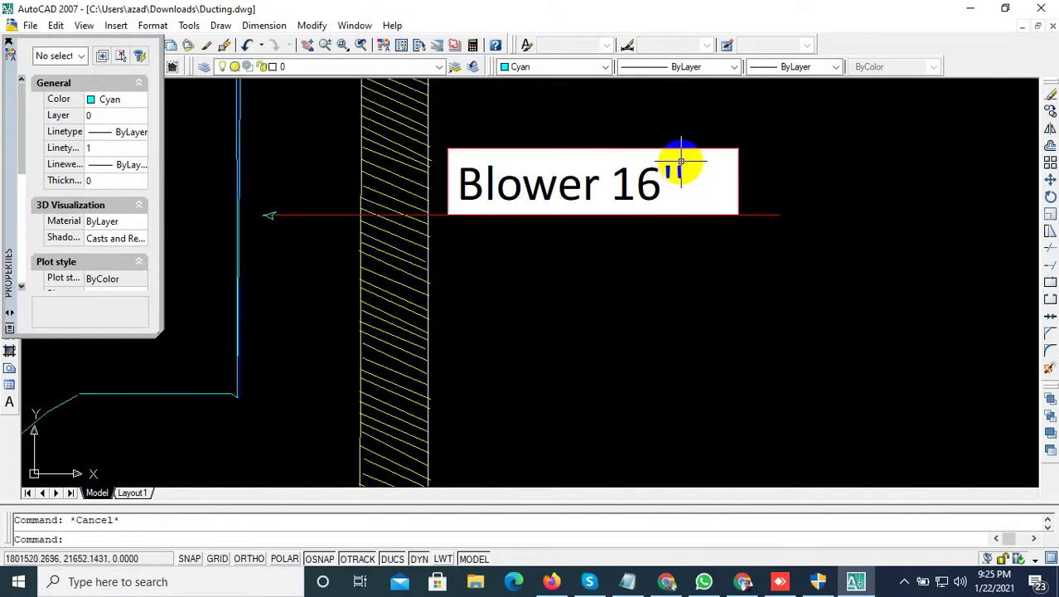
pyautogui.scroll(-4, 681, 162)
pyautogui.scroll(-3, 704, 158)
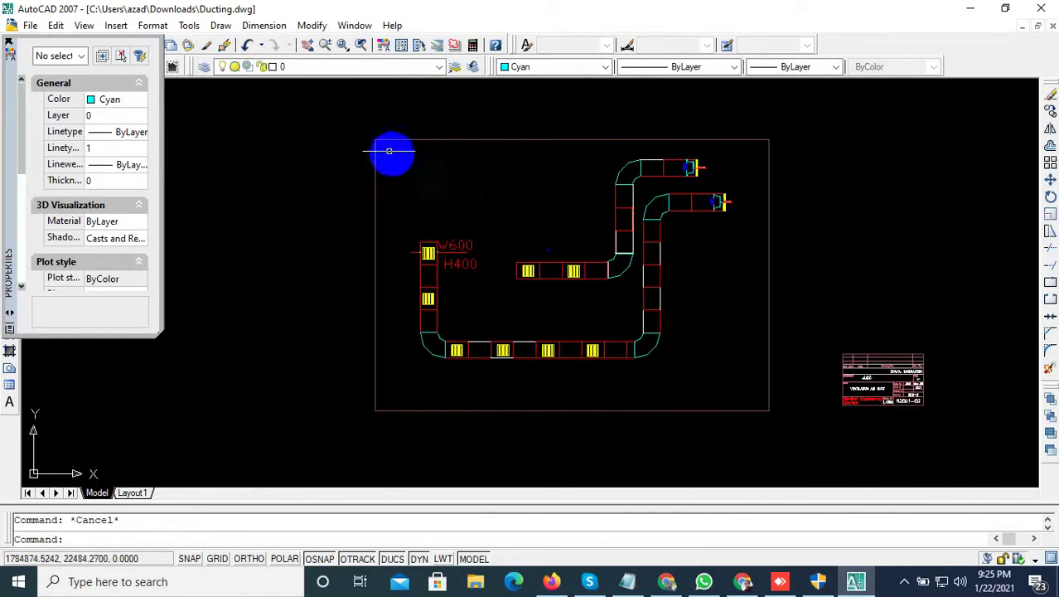
# Step: Scale the whole duct layout and its border down by a factor of 0.8
pyautogui.click(348, 118)
pyautogui.click(801, 446)
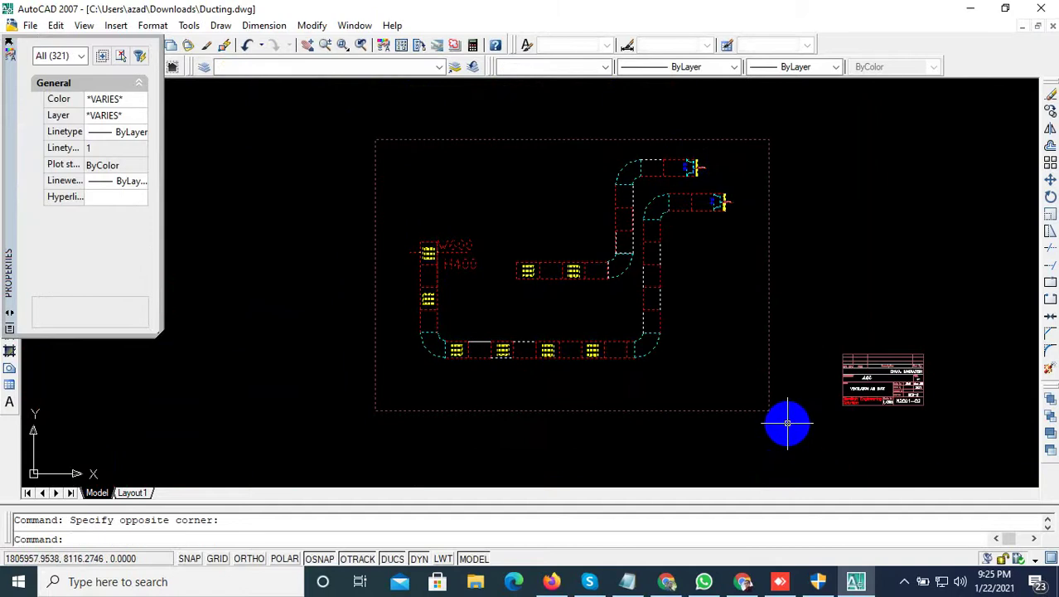
pyautogui.write('sc')
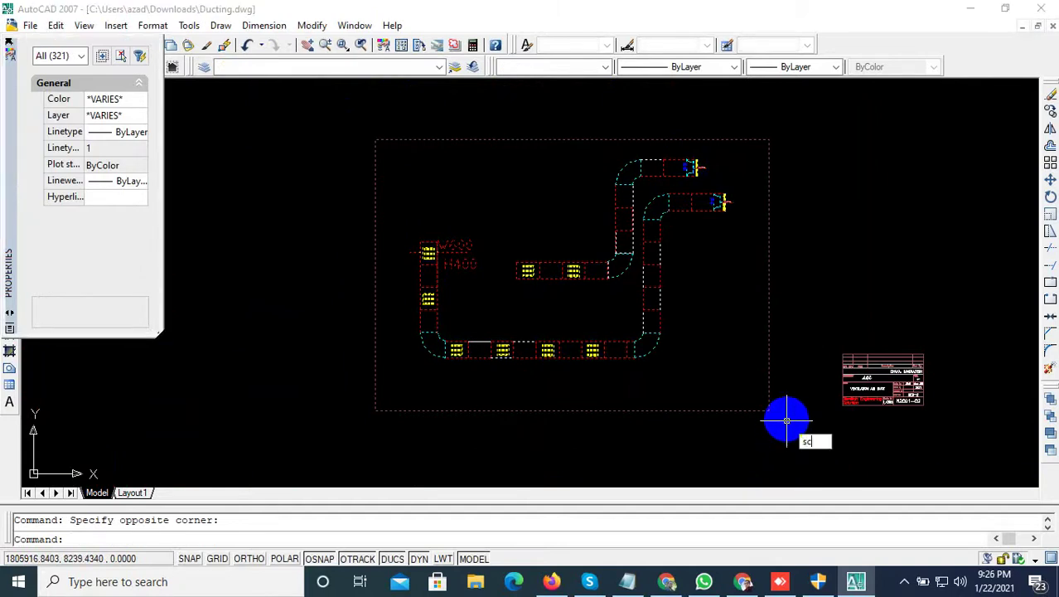
pyautogui.press('Return')
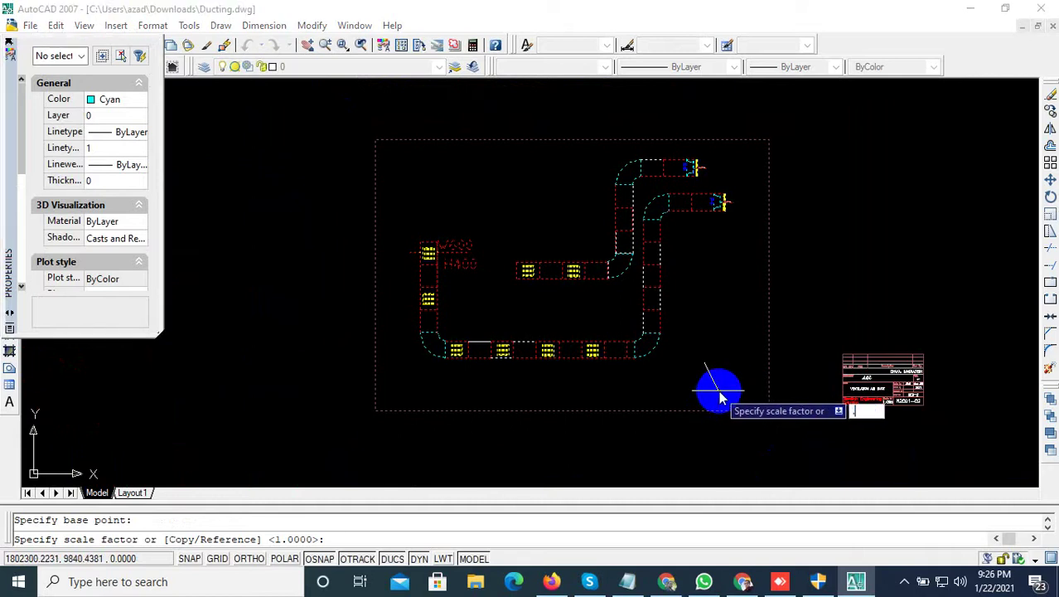
pyautogui.write('.80')
pyautogui.press('Return')
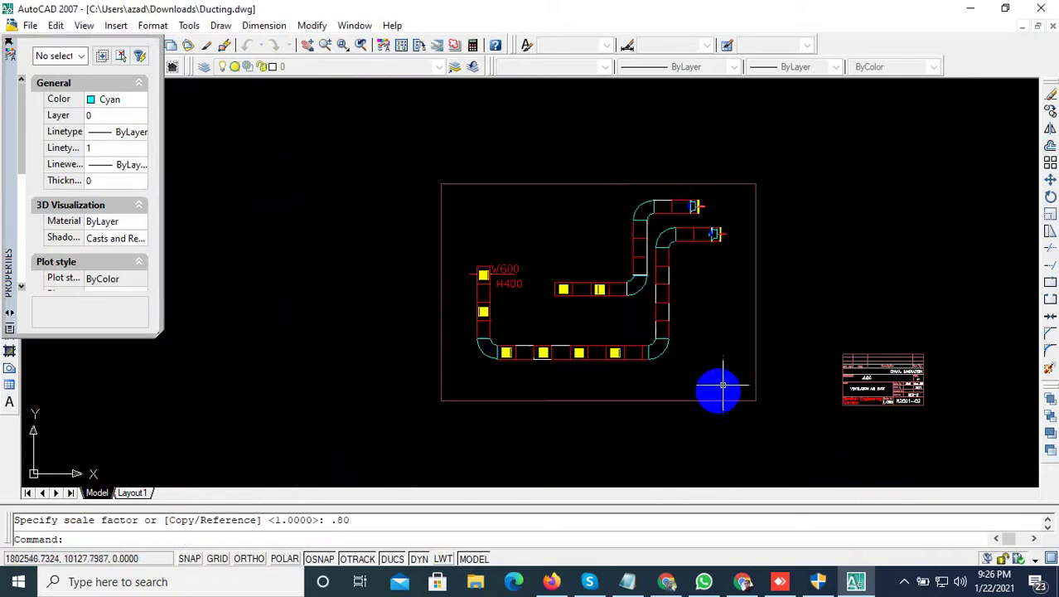
pyautogui.moveTo(673, 312); pyautogui.dragTo(579, 273, button='middle')
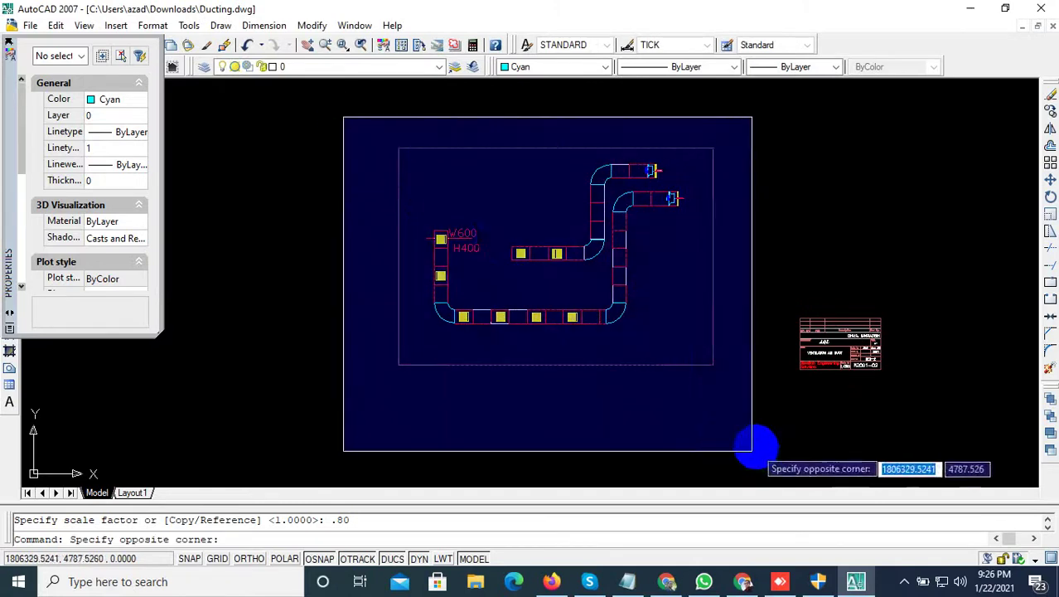
# Step: Scale the duct layout down by 0.8 a second time
pyautogui.click(753, 438)
pyautogui.write('sc')
pyautogui.press('Return')
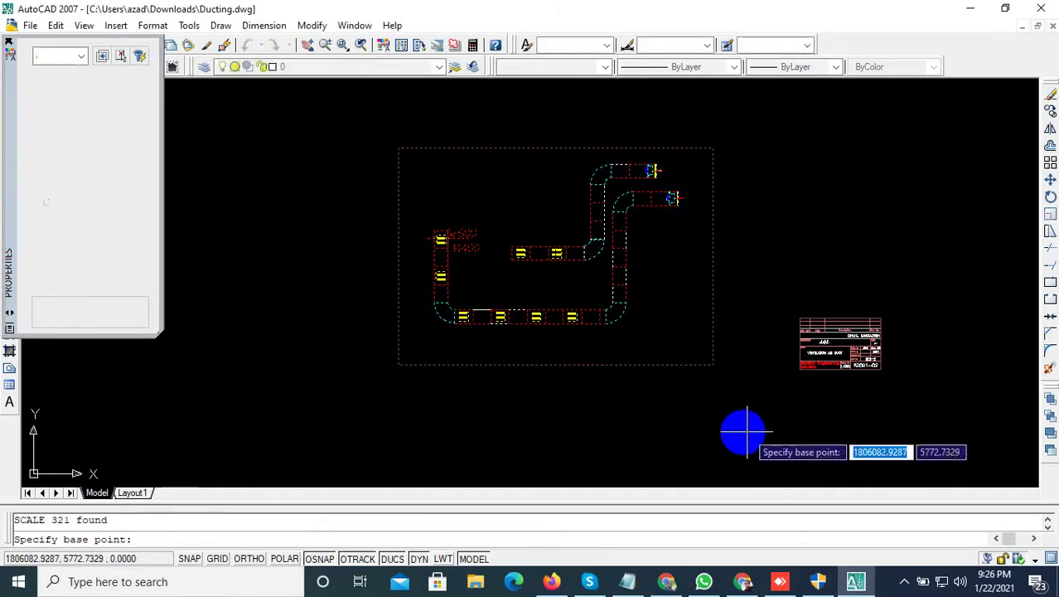
pyautogui.click(641, 325)
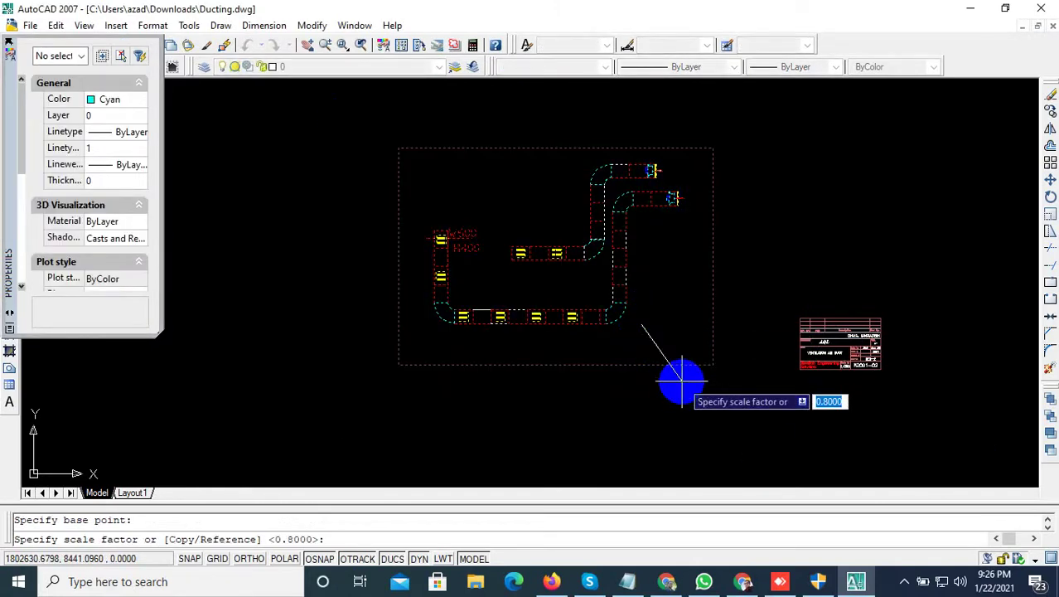
pyautogui.write('1')
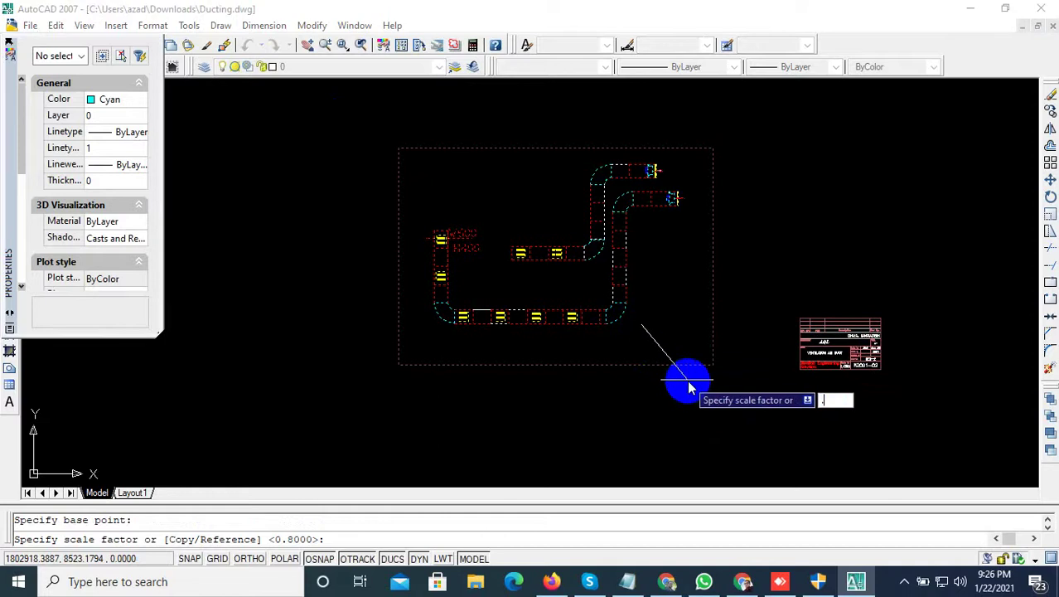
pyautogui.write('.8')
pyautogui.press('Return')
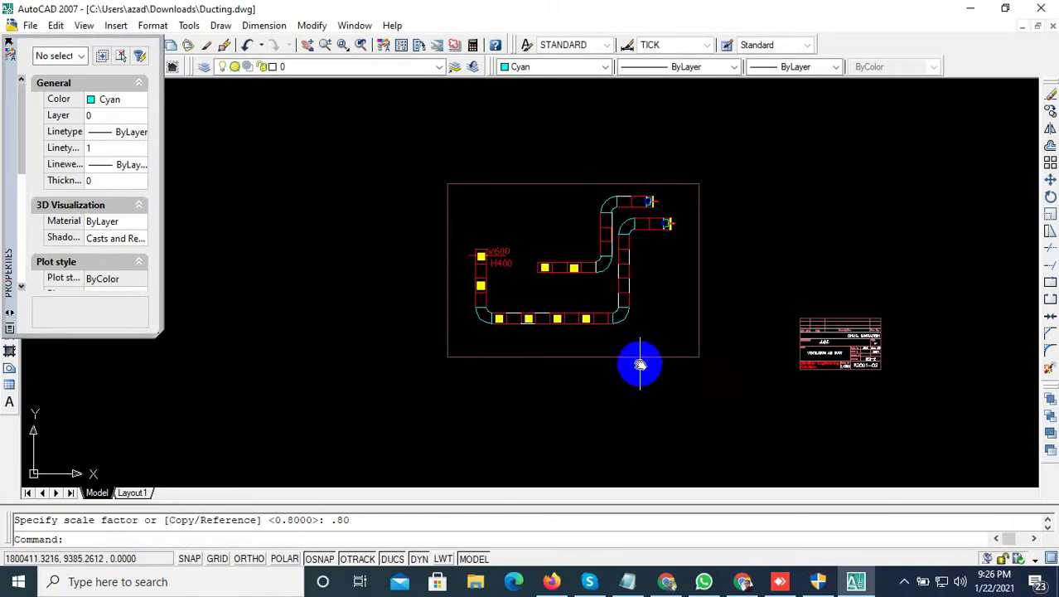
pyautogui.press('Escape')
pyautogui.click(421, 149)
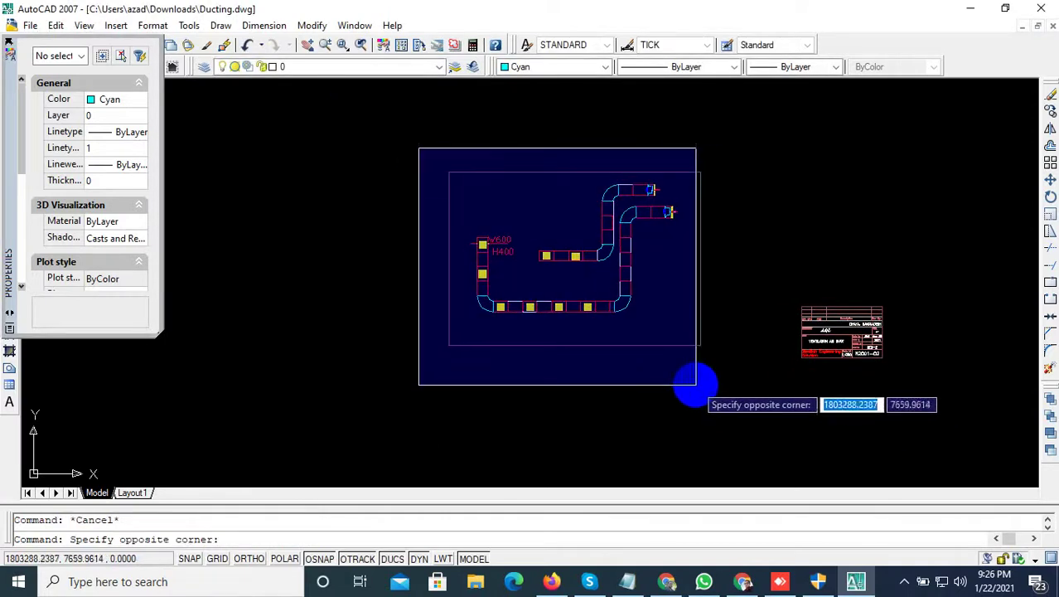
# Step: Move the selected duct layout and border slightly to a new position
pyautogui.click(692, 379)
pyautogui.write('m')
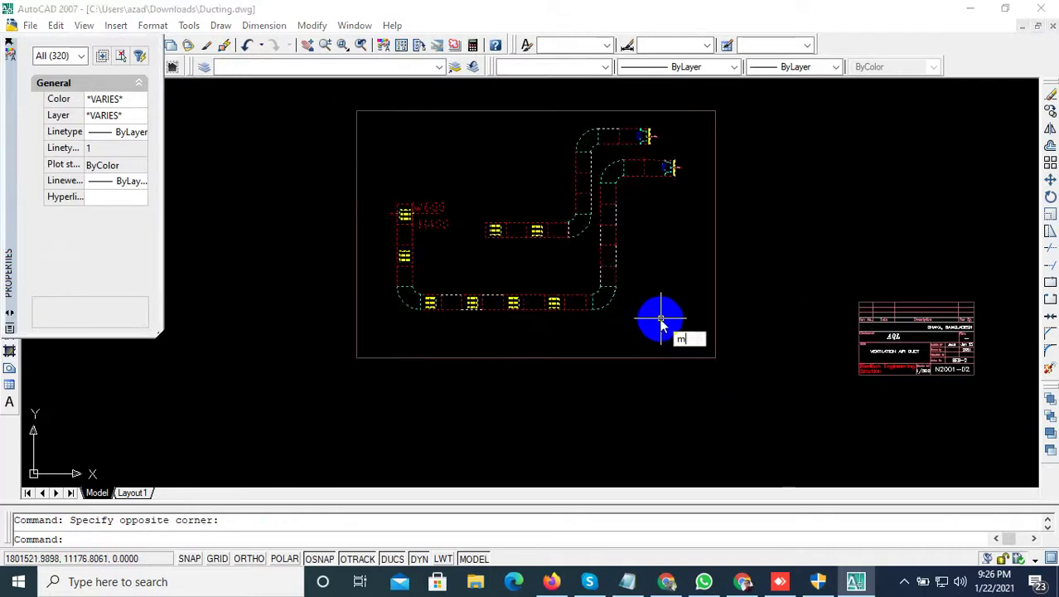
pyautogui.press('Return')
pyautogui.scroll(1, 581, 266)
pyautogui.click(570, 239)
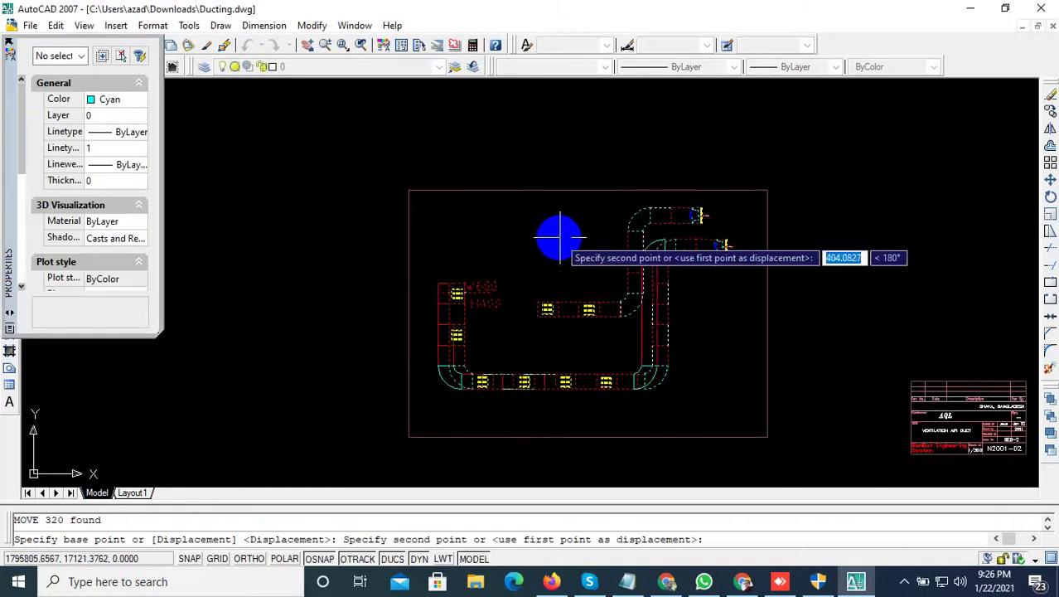
pyautogui.click(556, 238)
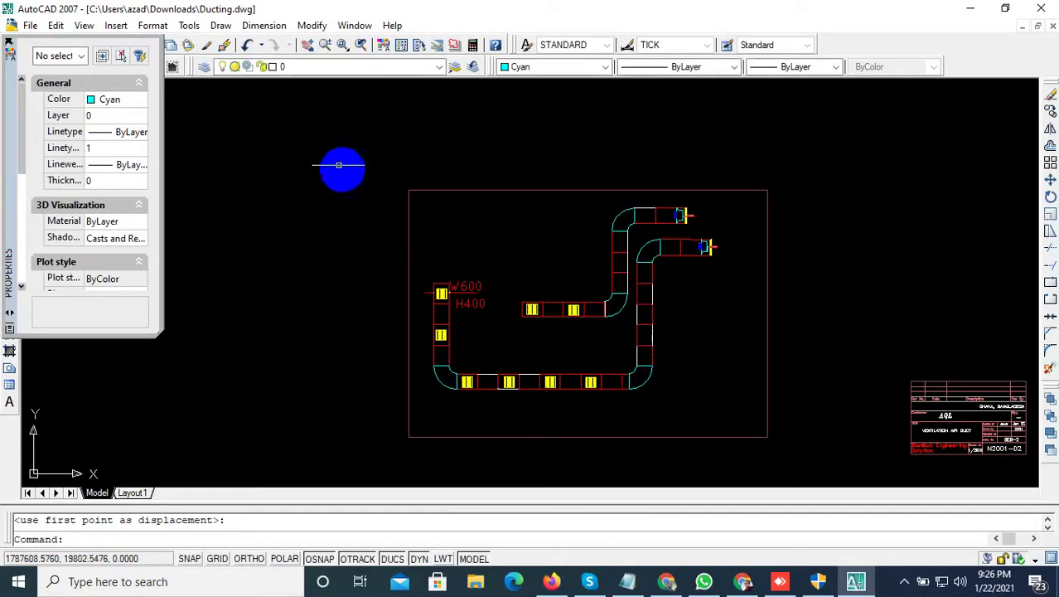
# Step: Reselect all 320 duct objects and start another move, then cancel it
pyautogui.click(317, 142)
pyautogui.click(751, 448)
pyautogui.moveTo(752, 450); pyautogui.dragTo(726, 417, button='middle')
pyautogui.write('m')
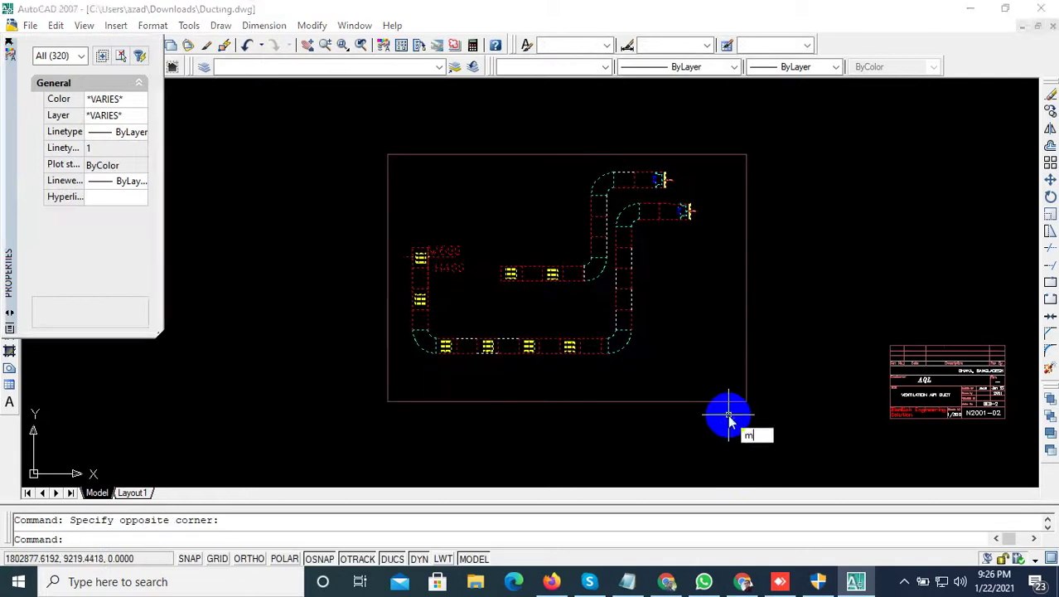
pyautogui.press('Return')
pyautogui.click(711, 450)
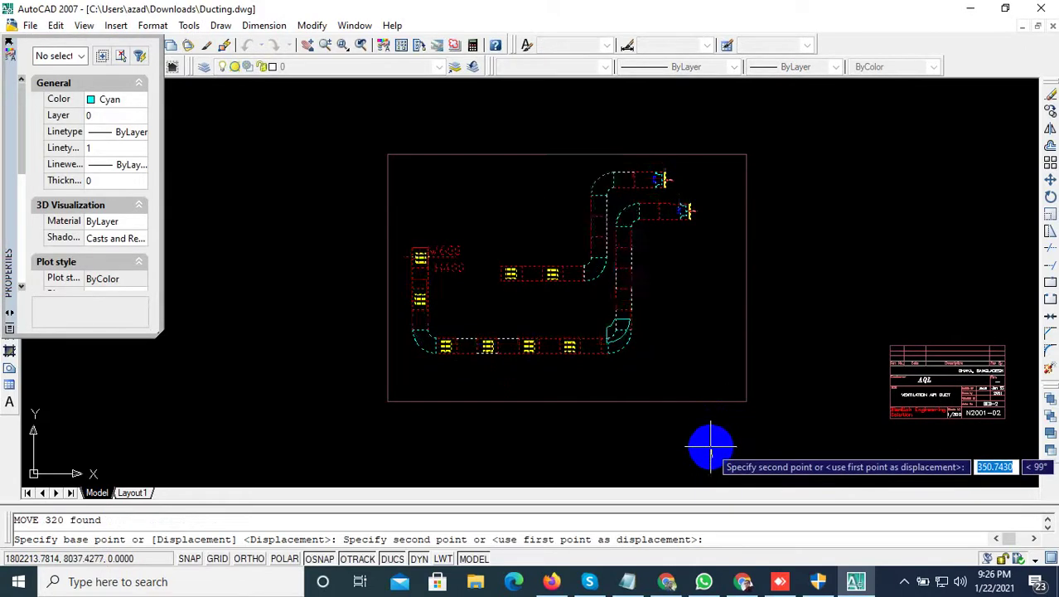
pyautogui.press('Escape')
pyautogui.scroll(-2, 618, 422)
pyautogui.moveTo(788, 423); pyautogui.dragTo(782, 406, button='middle')
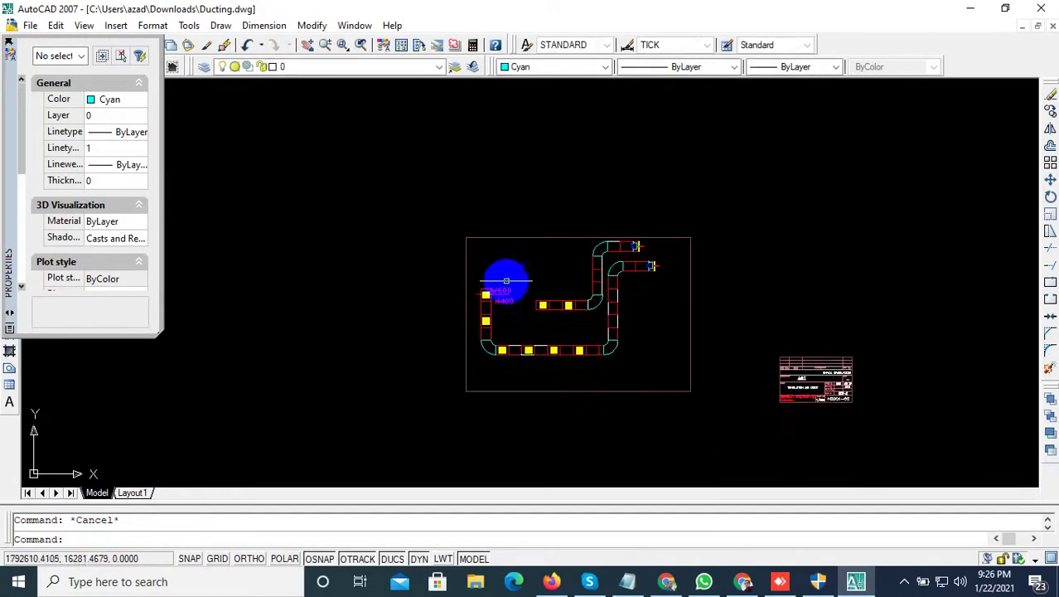
# Step: Window-select the 320 duct objects again and move them to a new position
pyautogui.click(442, 199)
pyautogui.click(678, 433)
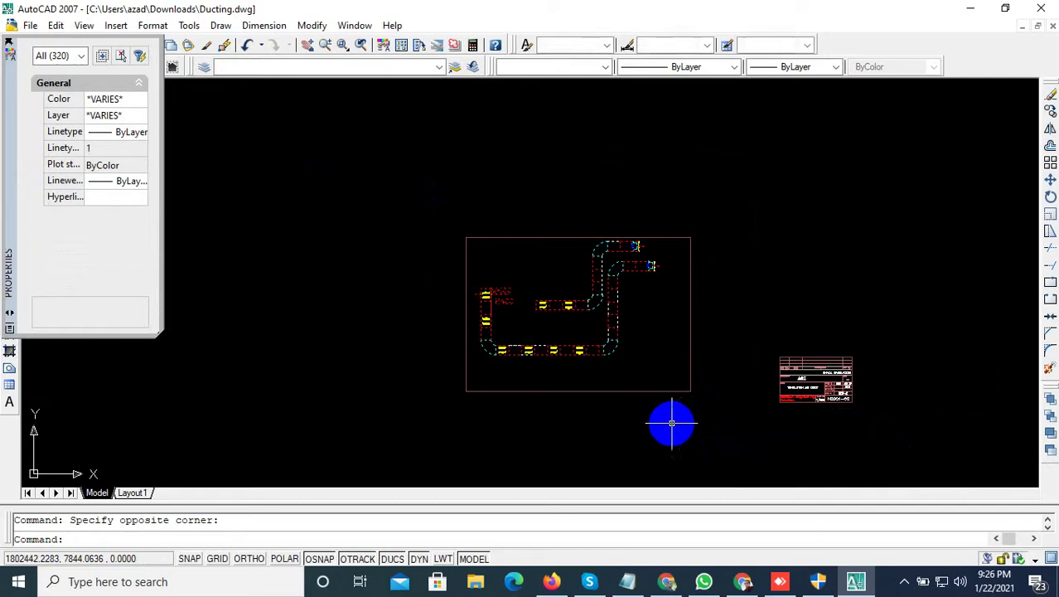
pyautogui.write('m')
pyautogui.press('Return')
pyautogui.scroll(2, 670, 407)
pyautogui.click(655, 372)
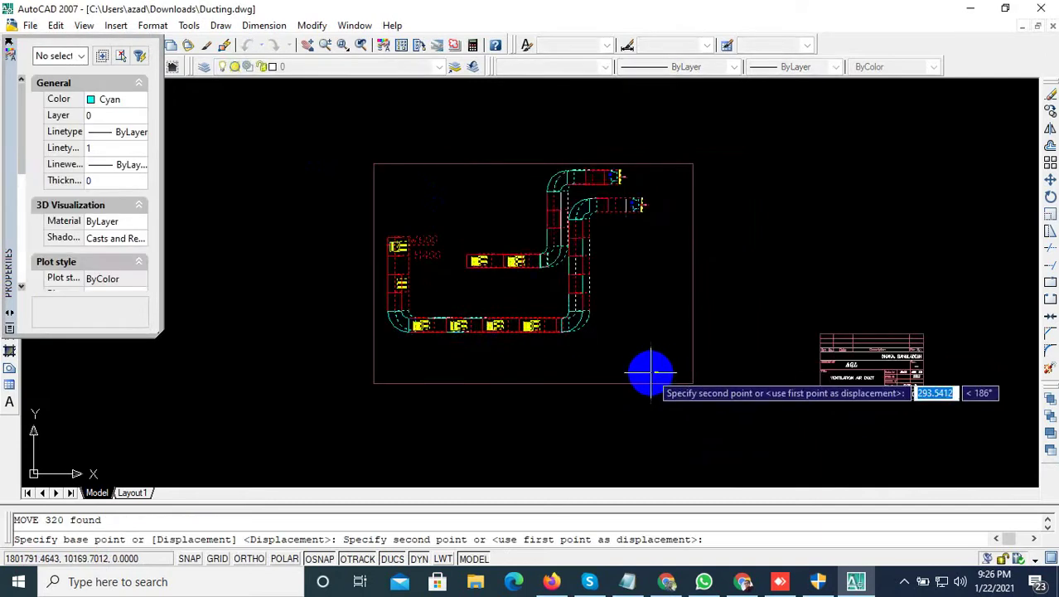
pyautogui.click(653, 373)
pyautogui.press('Escape')
# Step: Pan around to review the duct layout beside the separate AQL title block
pyautogui.moveTo(653, 415); pyautogui.dragTo(602, 384, button='middle')
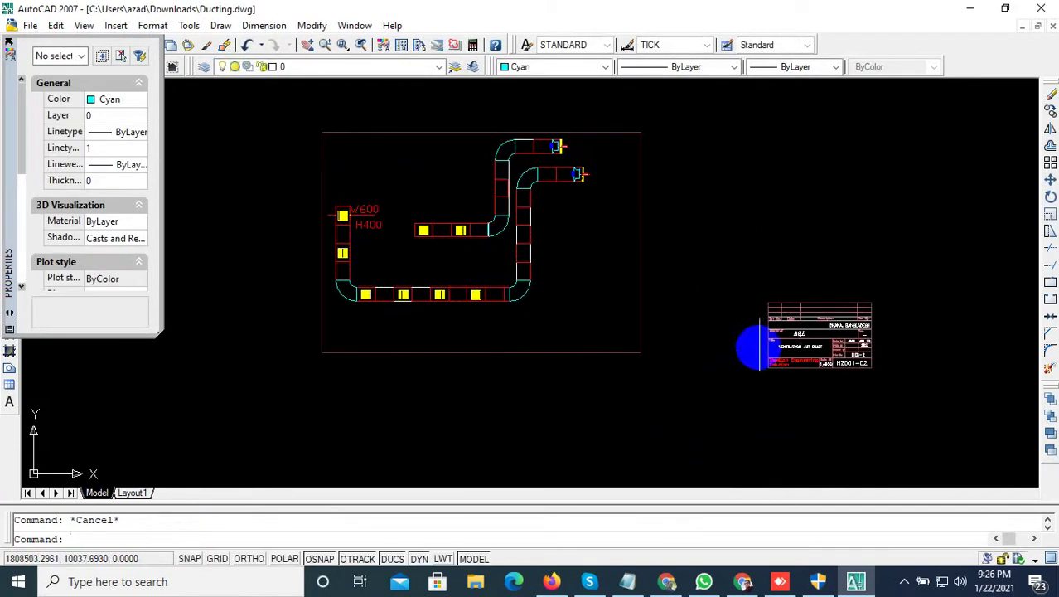
pyautogui.click(937, 402)
pyautogui.scroll(3, 903, 399)
pyautogui.press('Escape')
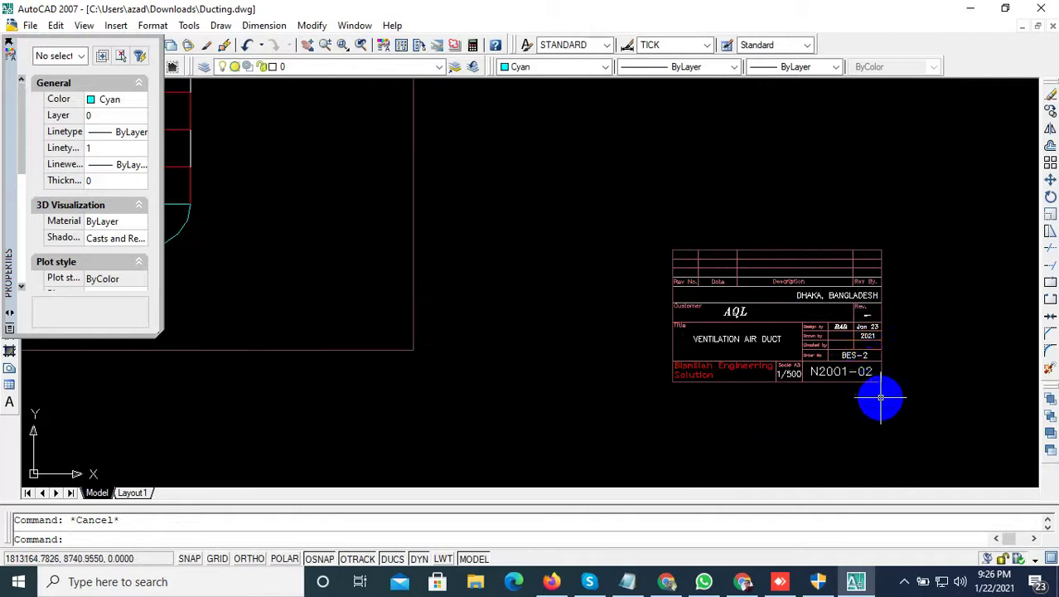
pyautogui.scroll(-2, 886, 405)
pyautogui.moveTo(714, 436); pyautogui.dragTo(830, 425, button='middle')
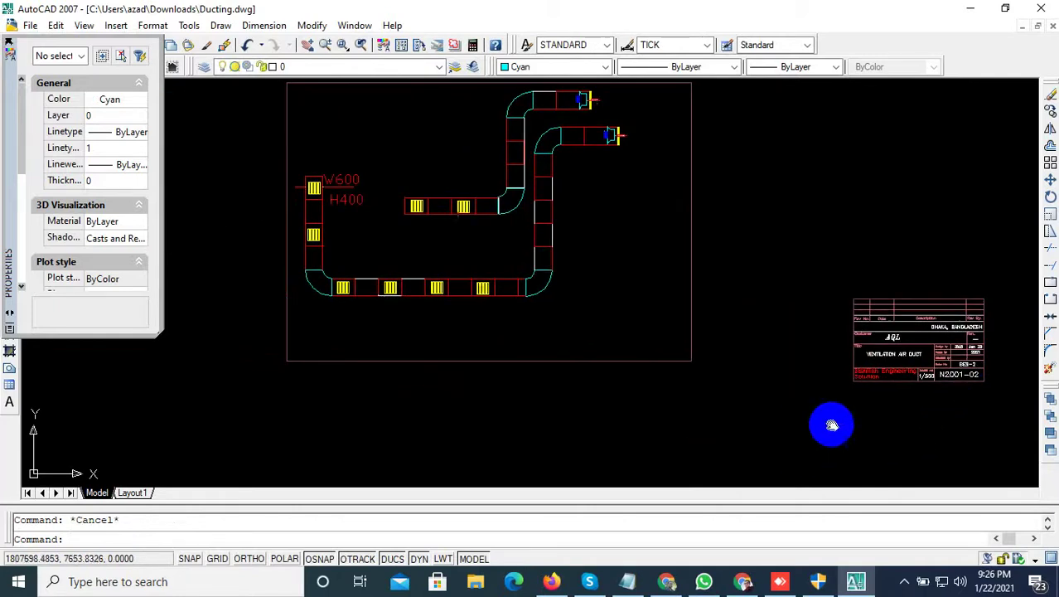
pyautogui.moveTo(638, 397)
pyautogui.mouseDown(button='middle')
pyautogui.moveTo(732, 402)
pyautogui.moveTo(666, 394)
pyautogui.mouseUp(button='middle')
pyautogui.scroll(-2, 723, 408)
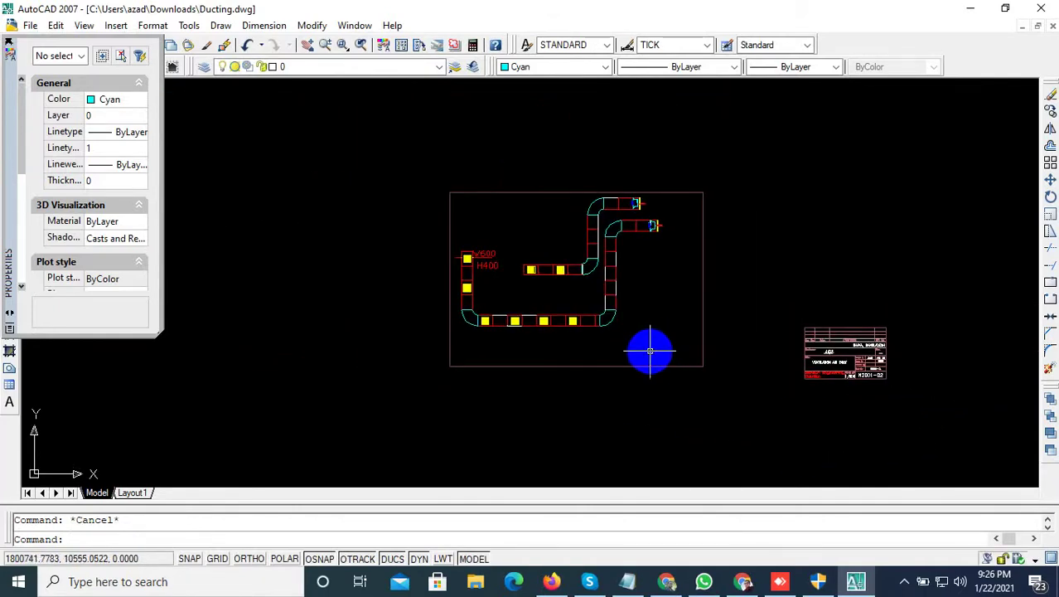
# Step: Scale the 321-object duct layout by a factor of 70, then undo the oversized result
pyautogui.click(393, 150)
pyautogui.click(738, 412)
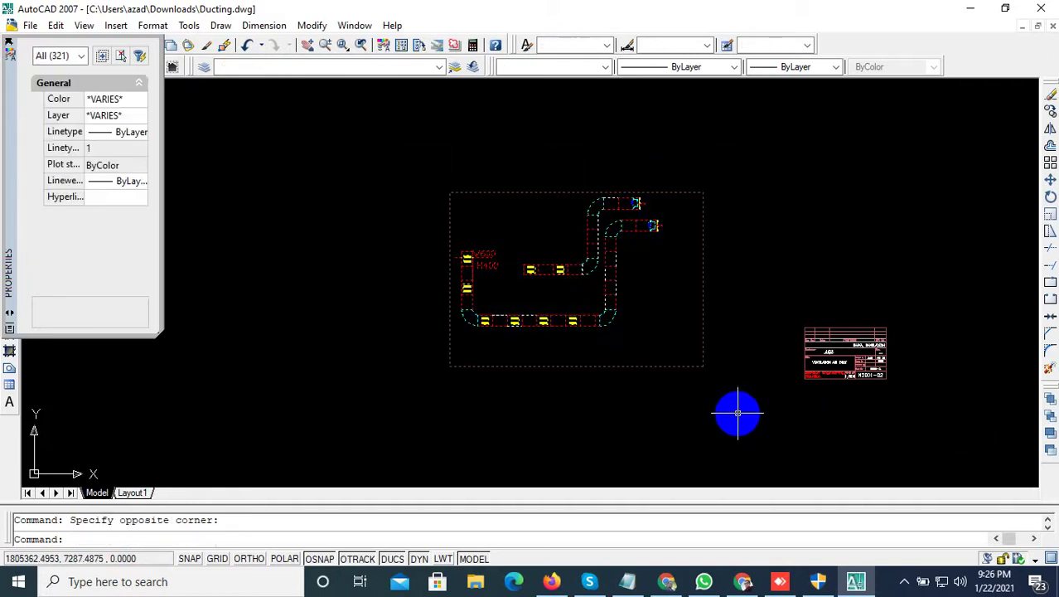
pyautogui.write('sc')
pyautogui.press('Return')
pyautogui.click(632, 345)
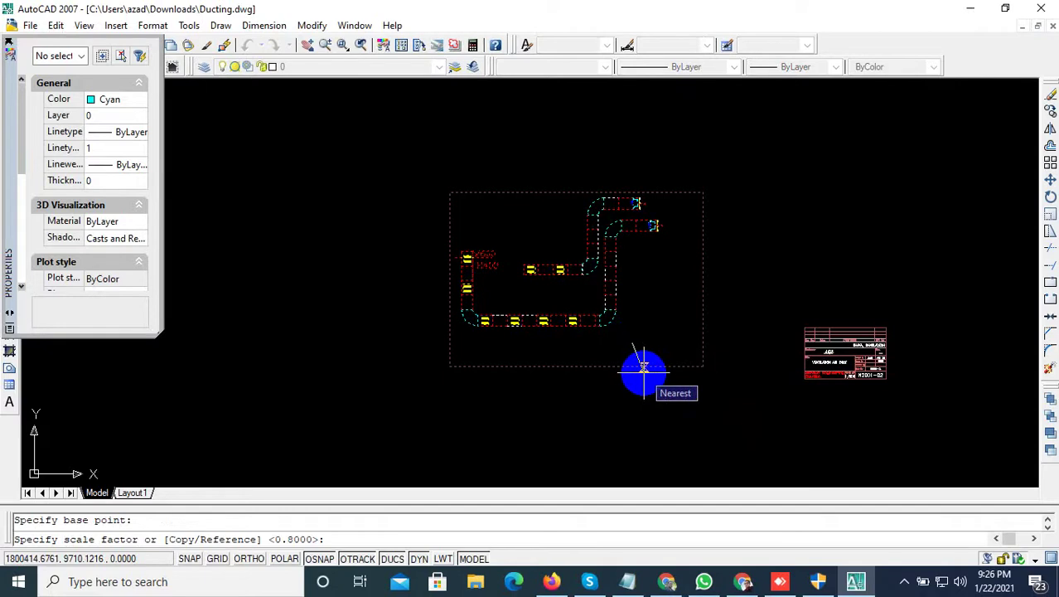
pyautogui.write('7')
pyautogui.press('Return')
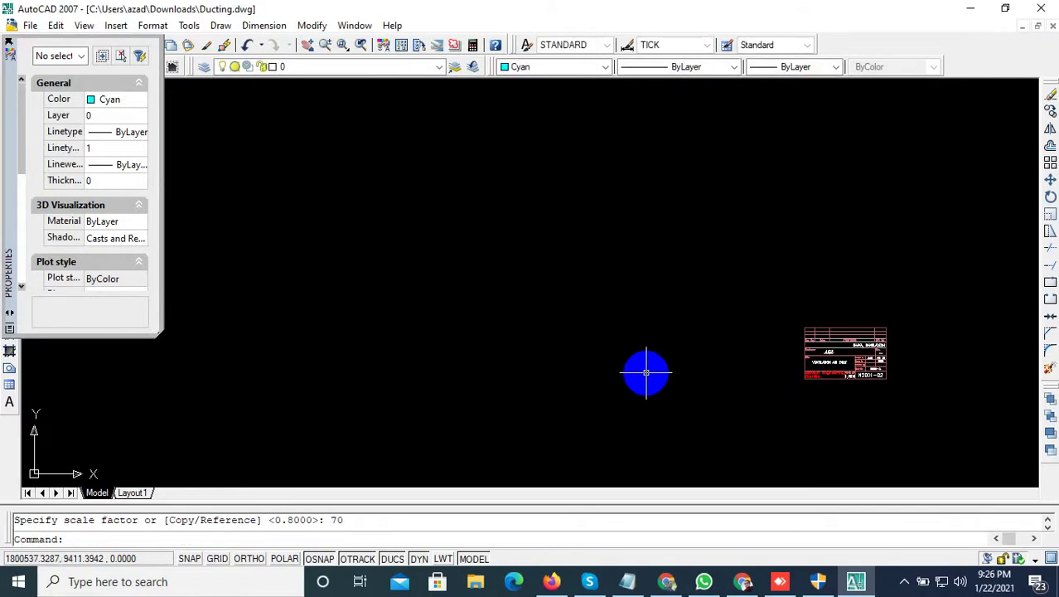
pyautogui.hotkey('ctrl', 'z')
# Step: Scale the duct layout and its frame by 0.70 instead
pyautogui.click(703, 382)
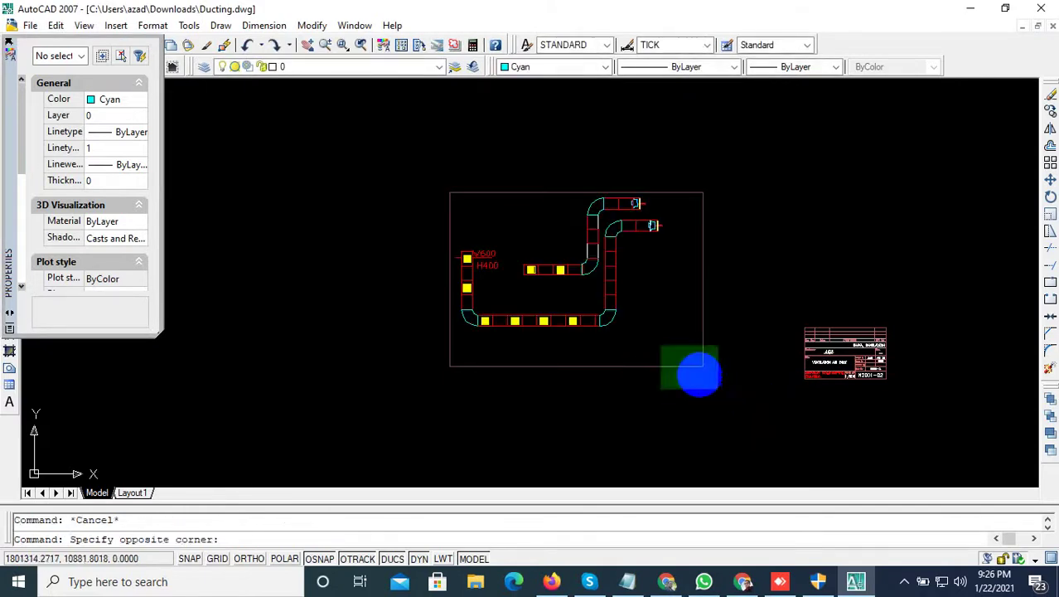
pyautogui.click(395, 163)
pyautogui.write('sc')
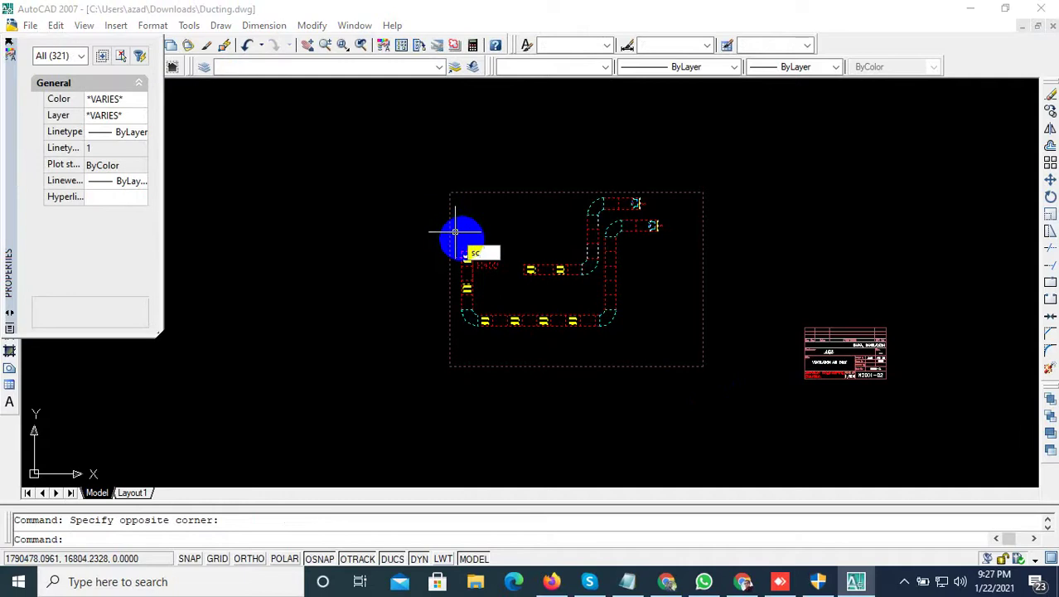
pyautogui.press('Return')
pyautogui.click(666, 342)
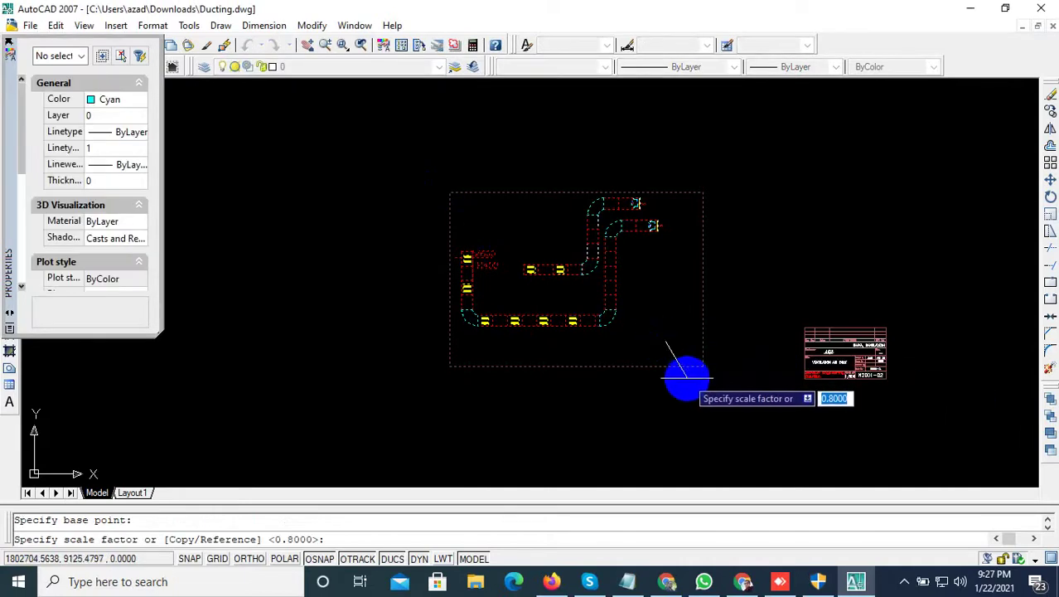
pyautogui.write('.70')
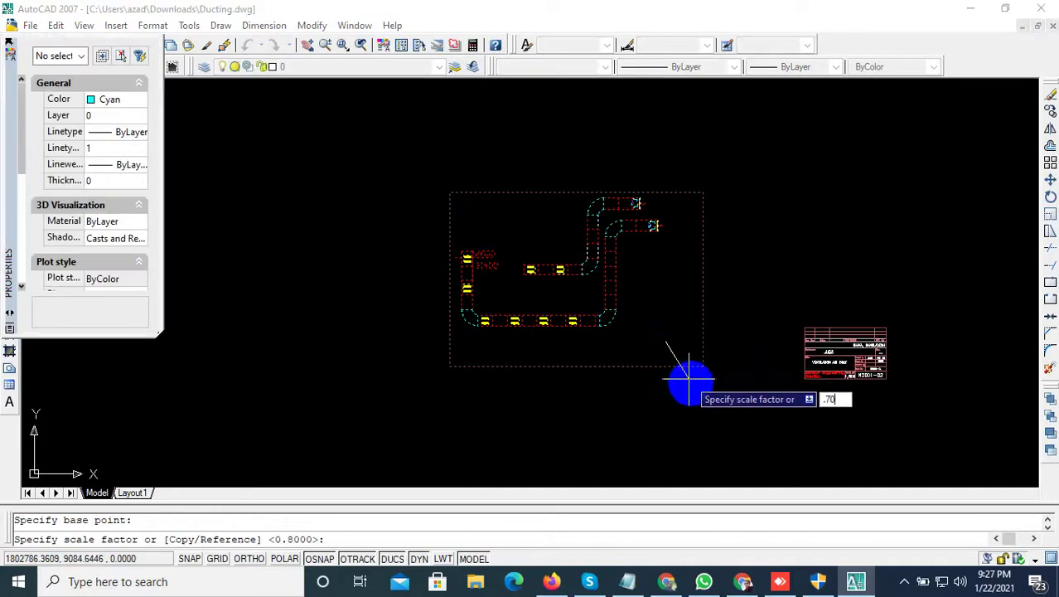
pyautogui.press('Return')
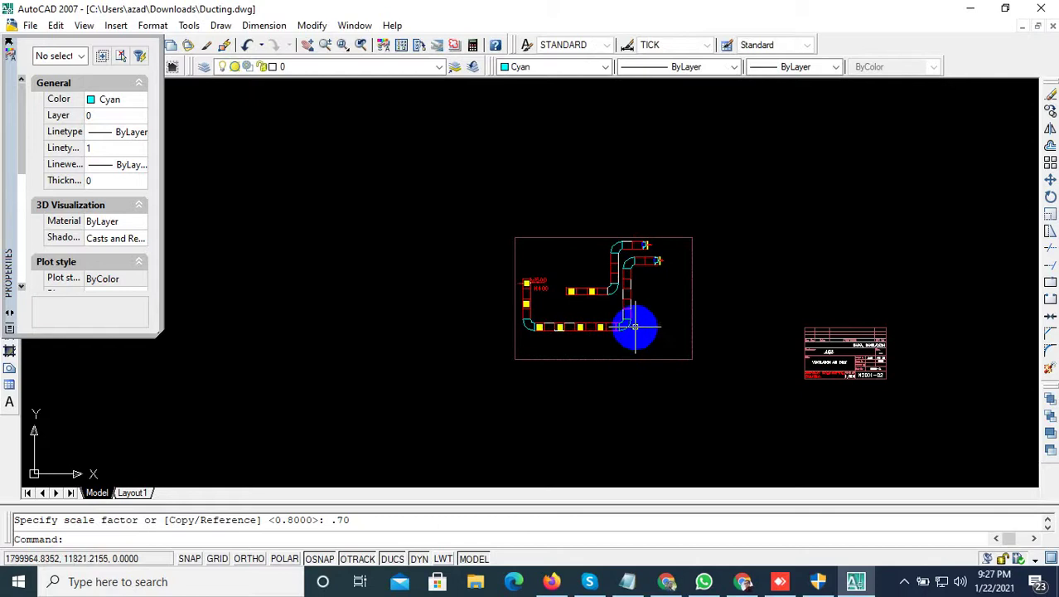
# Step: Select the AQL title block to inspect its size, then clear the selection and zoom out
pyautogui.scroll(2, 630, 336)
pyautogui.moveTo(700, 354); pyautogui.dragTo(631, 351, button='middle')
pyautogui.click(723, 264)
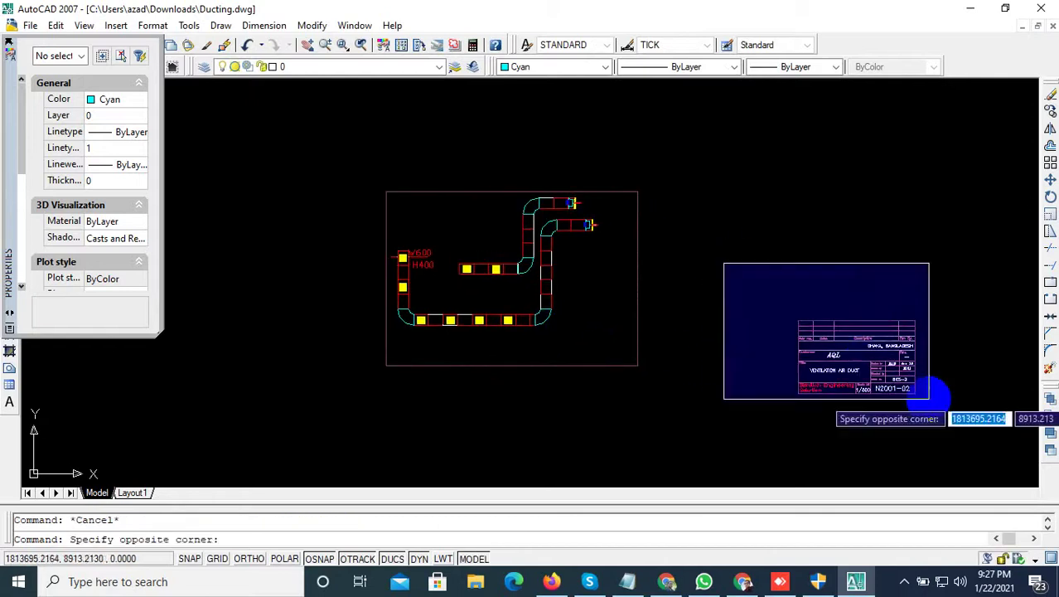
pyautogui.click(953, 422)
pyautogui.scroll(3, 896, 335)
pyautogui.scroll(2, 890, 352)
pyautogui.press('Escape')
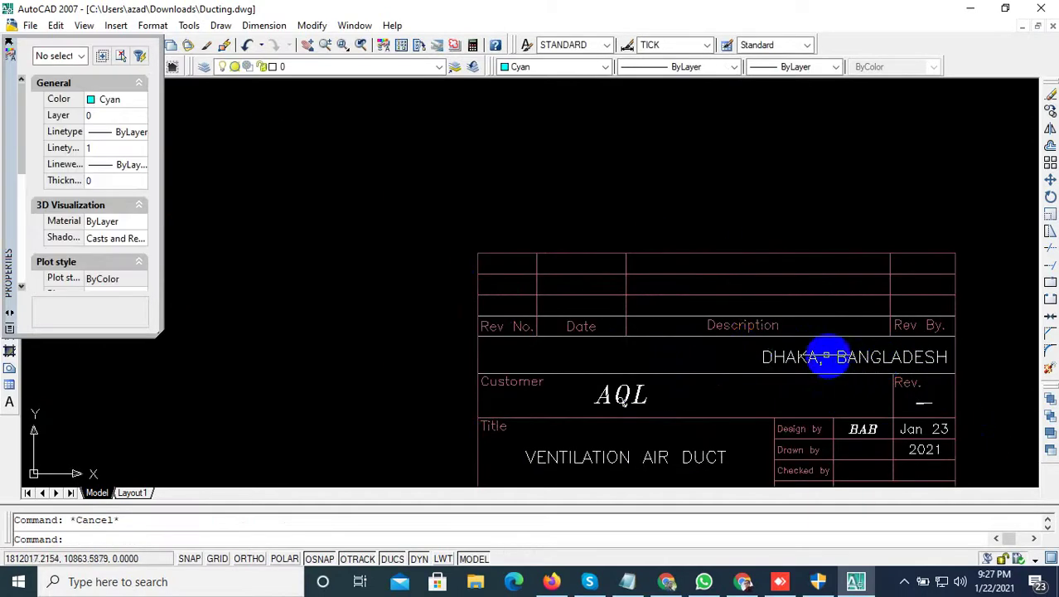
pyautogui.scroll(-1, 742, 352)
pyautogui.scroll(-2, 769, 319)
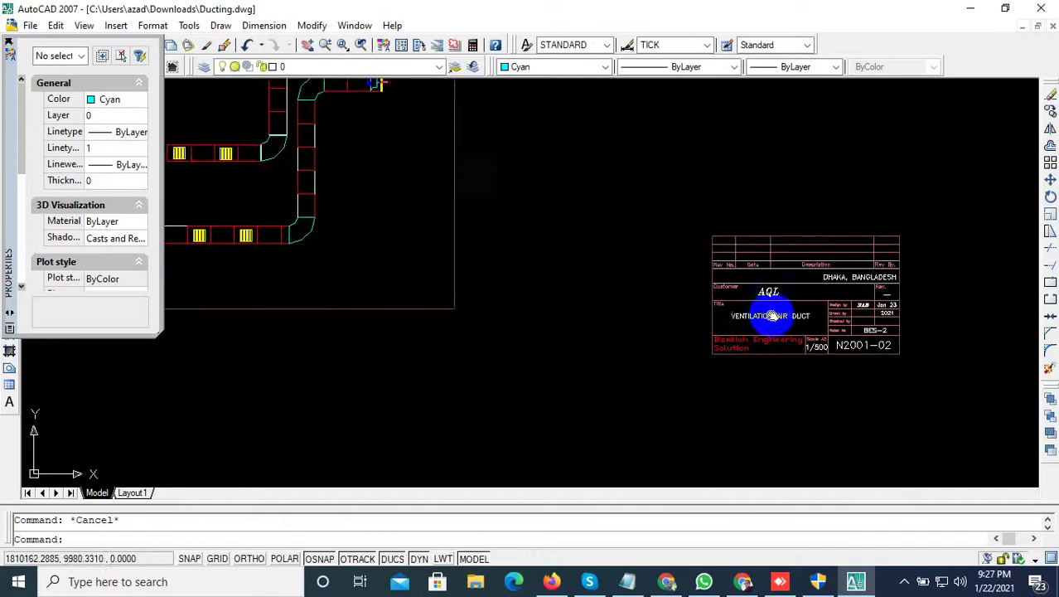
pyautogui.scroll(-1, 543, 383)
pyautogui.scroll(-3, 611, 387)
# Step: Stretch the frame rectangle's right edge further right, then undo the stretch
pyautogui.click(611, 388)
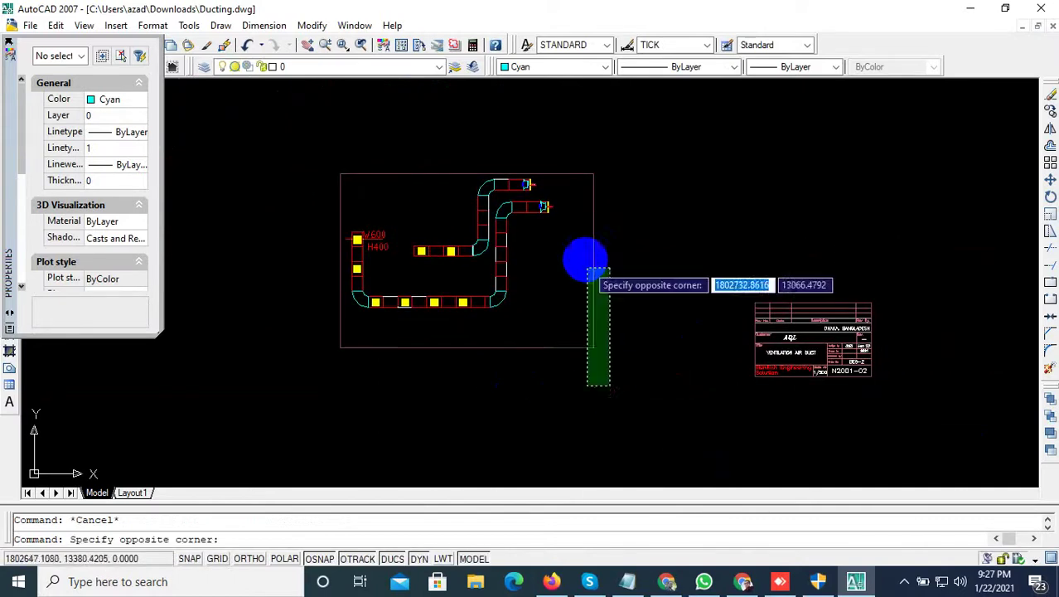
pyautogui.click(573, 168)
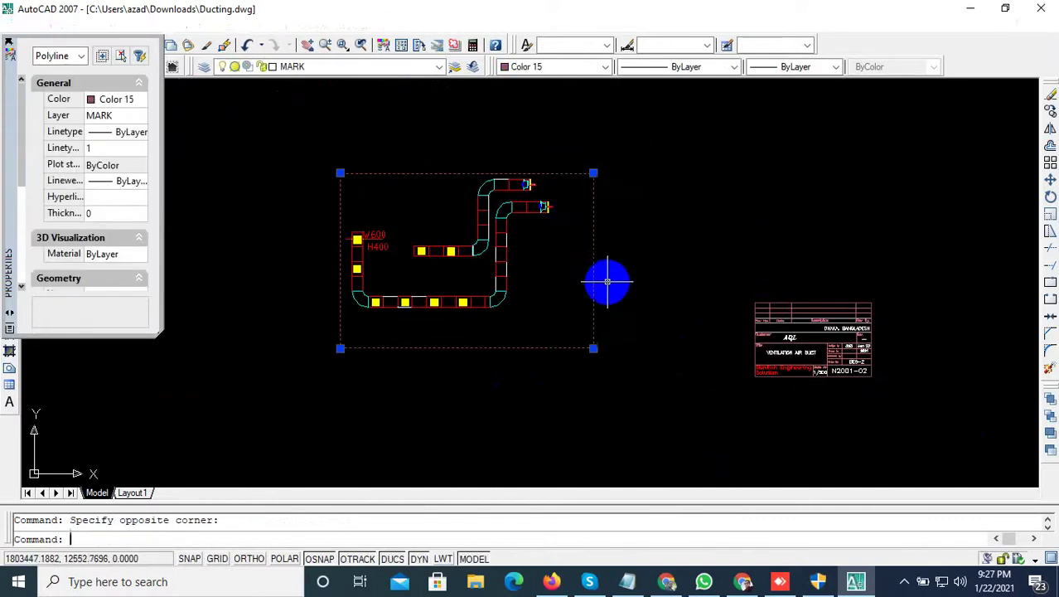
pyautogui.write('s')
pyautogui.press('Return')
pyautogui.click(564, 435)
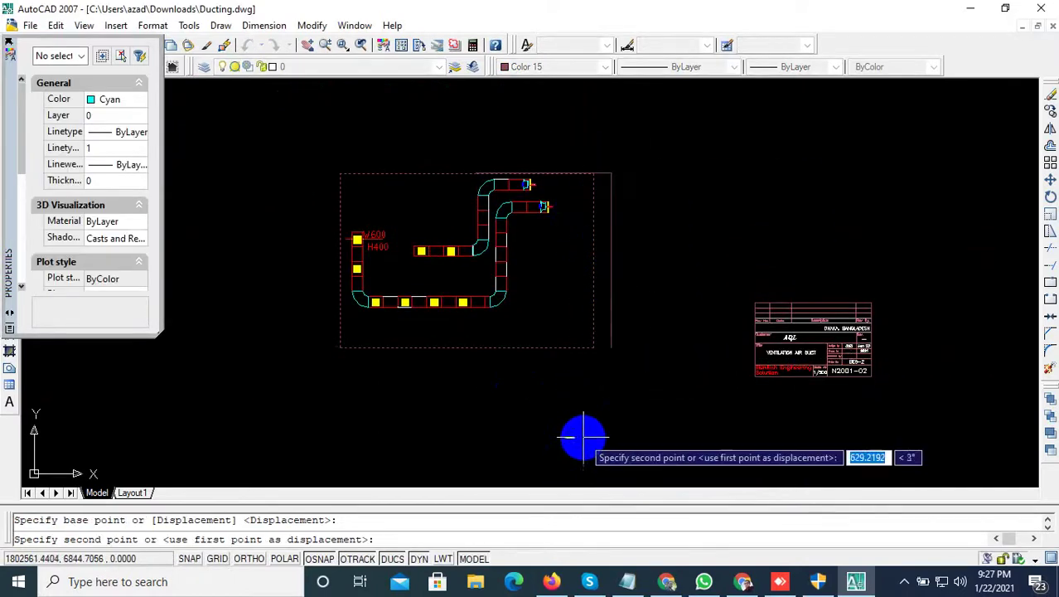
pyautogui.click(593, 437)
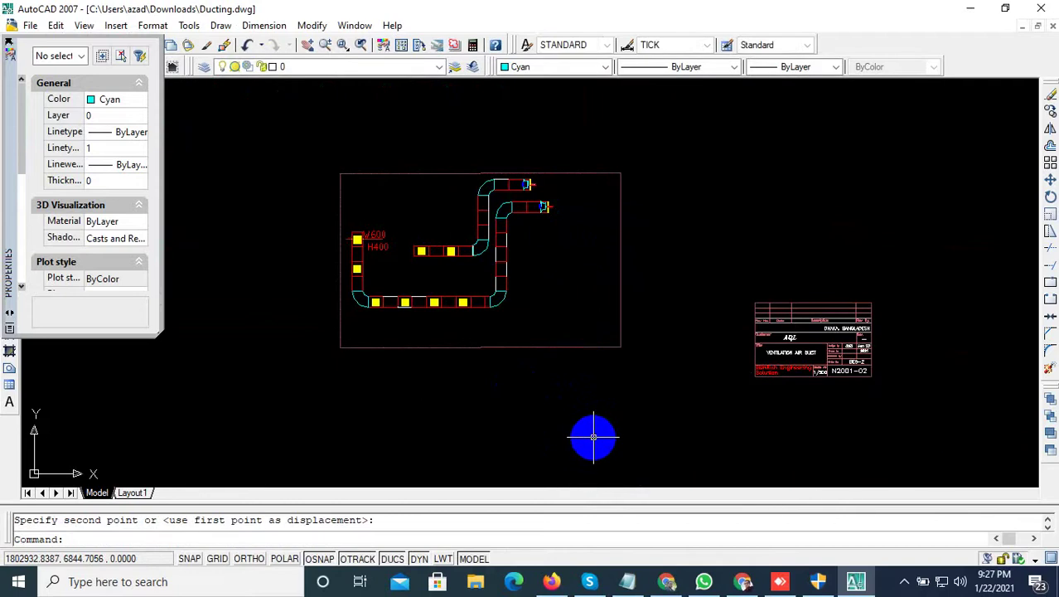
pyautogui.hotkey('ctrl', 'z')
# Step: Scale the MARK-layer frame rectangle on its own by the default factor 0.7
pyautogui.click(631, 406)
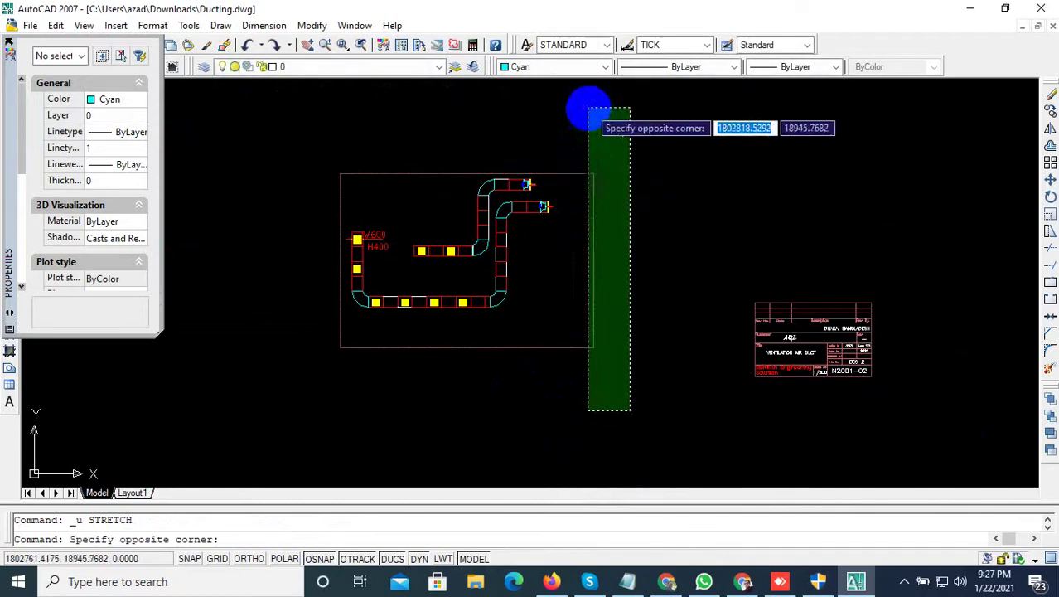
pyautogui.click(581, 104)
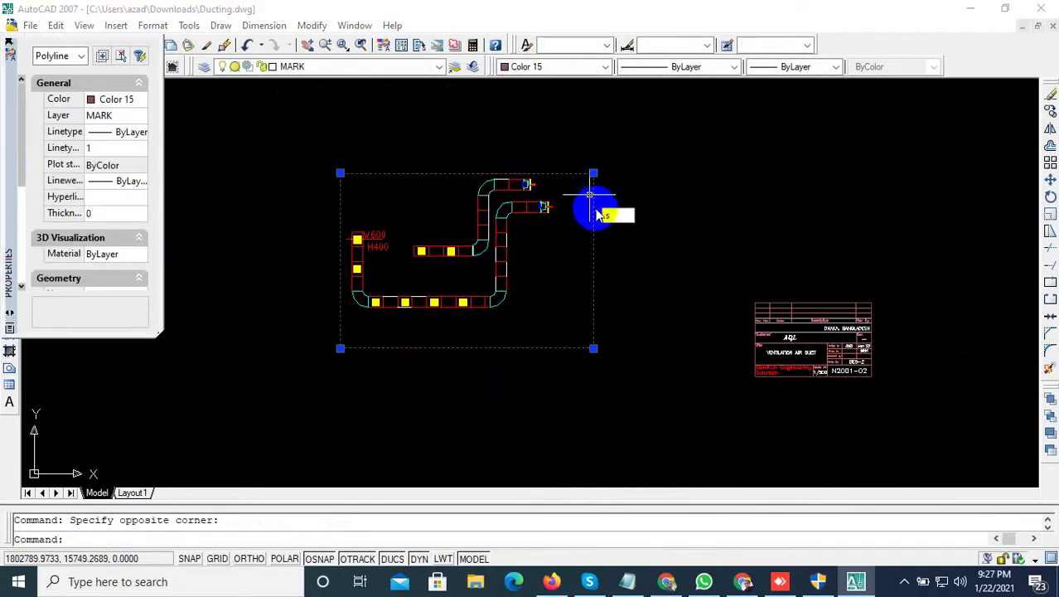
pyautogui.write('sc')
pyautogui.press('Return')
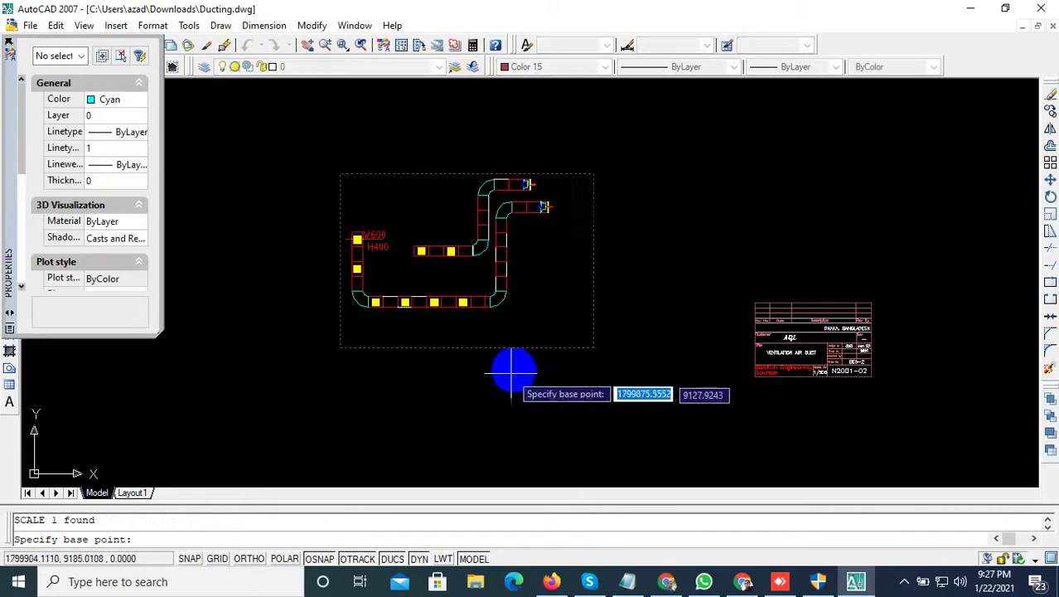
pyautogui.scroll(2, 530, 339)
pyautogui.click(531, 338)
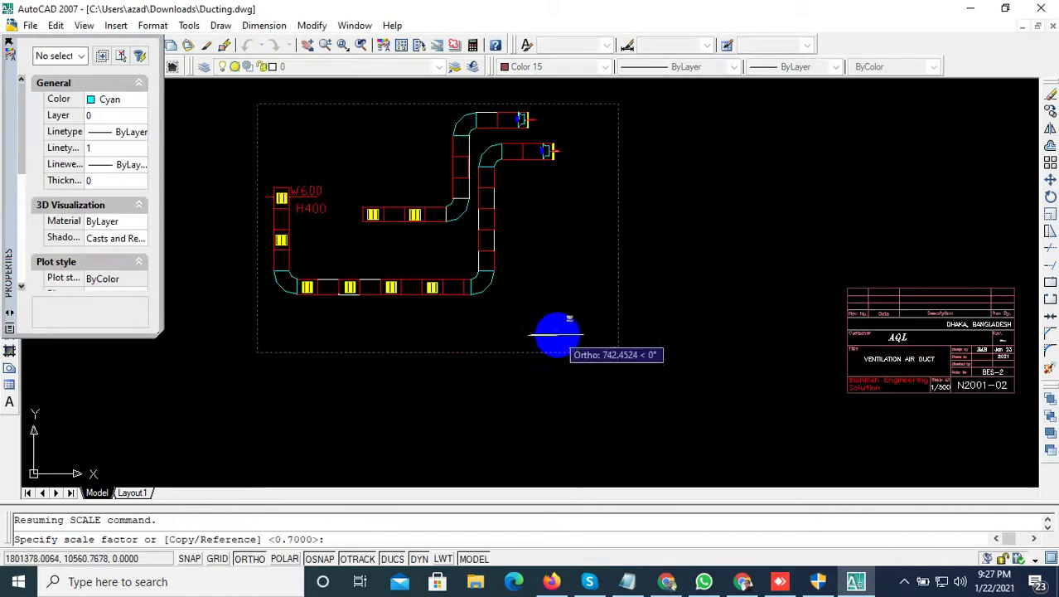
pyautogui.press('Return')
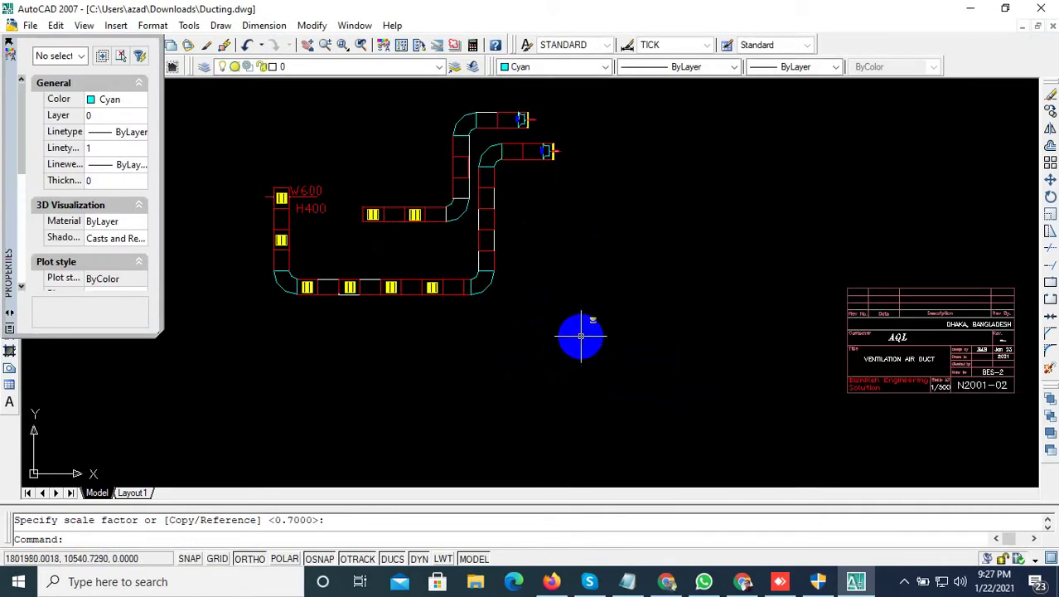
# Step: Undo the frame scaling, rescale the frame with Ortho on, then undo that too
pyautogui.hotkey('ctrl', 'z')
pyautogui.click(615, 350)
pyautogui.click(580, 118)
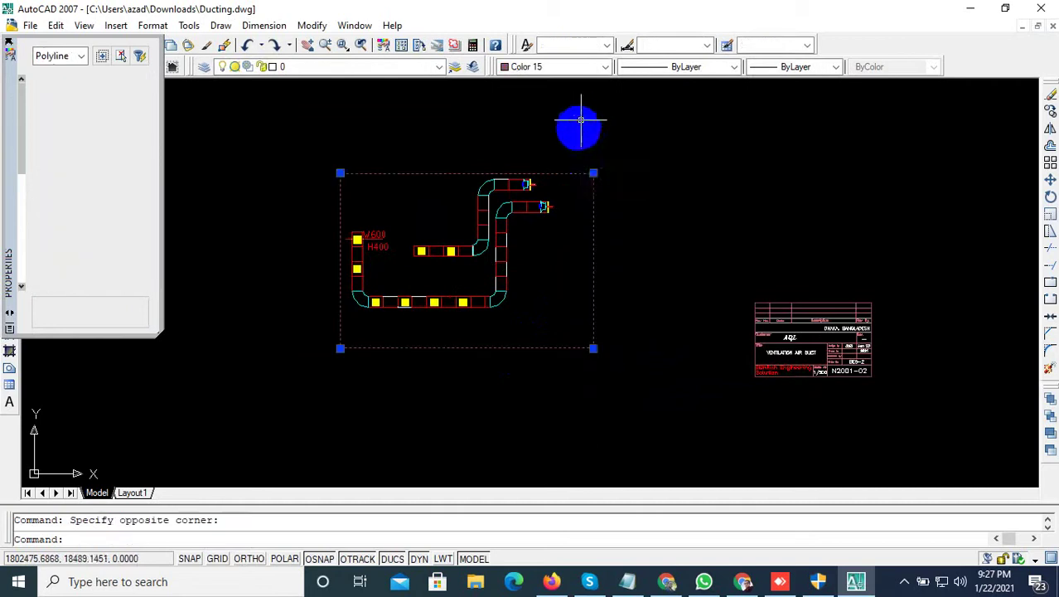
pyautogui.write('sc')
pyautogui.press('Return')
pyautogui.scroll(3, 506, 347)
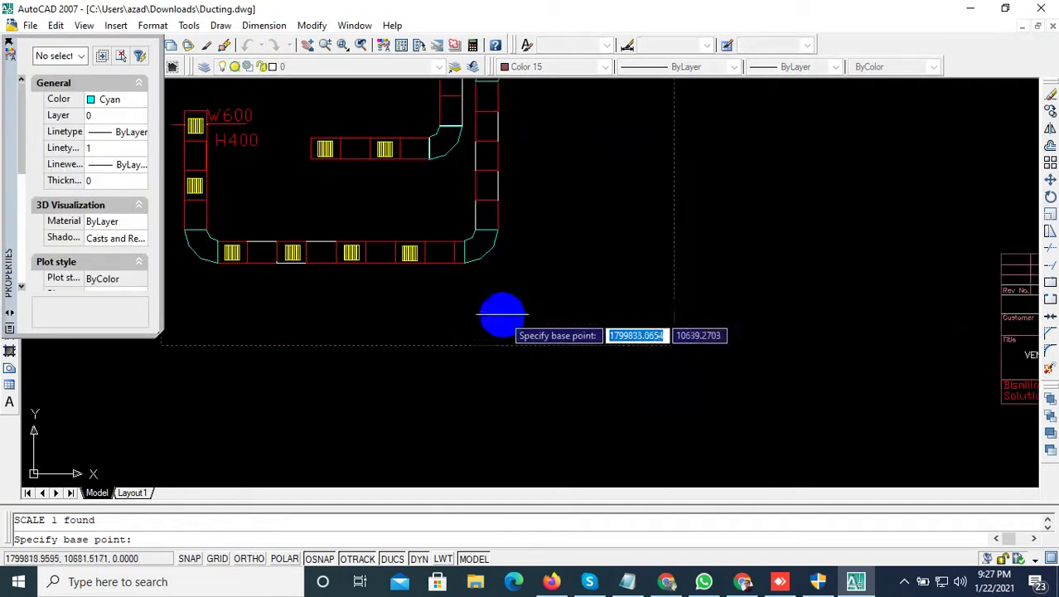
pyautogui.click(502, 312)
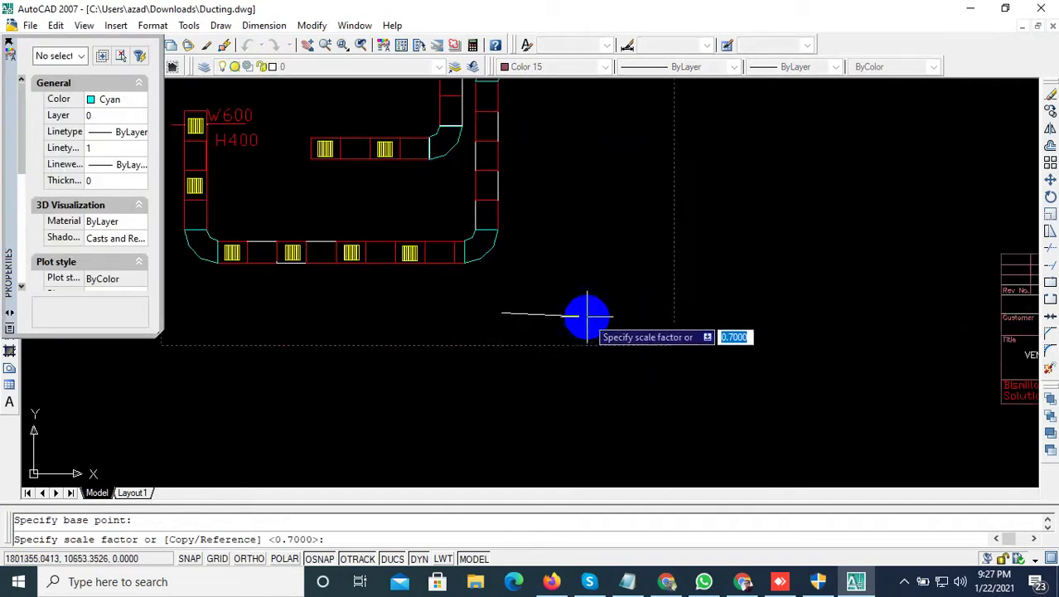
pyautogui.press('F8')
pyautogui.click(647, 312)
pyautogui.scroll(-5, 648, 313)
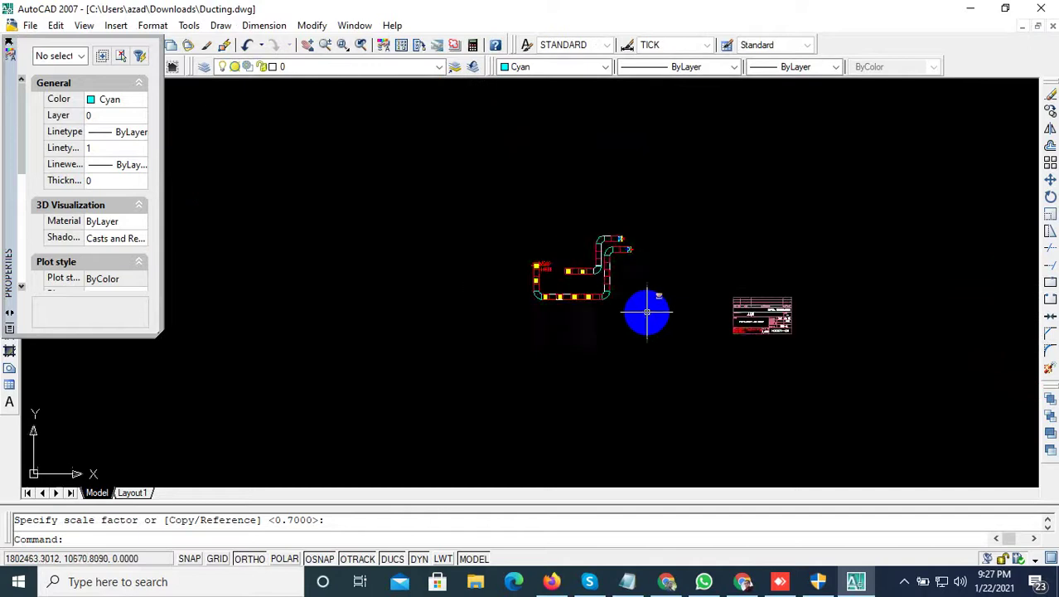
pyautogui.hotkey('ctrl', 'z')
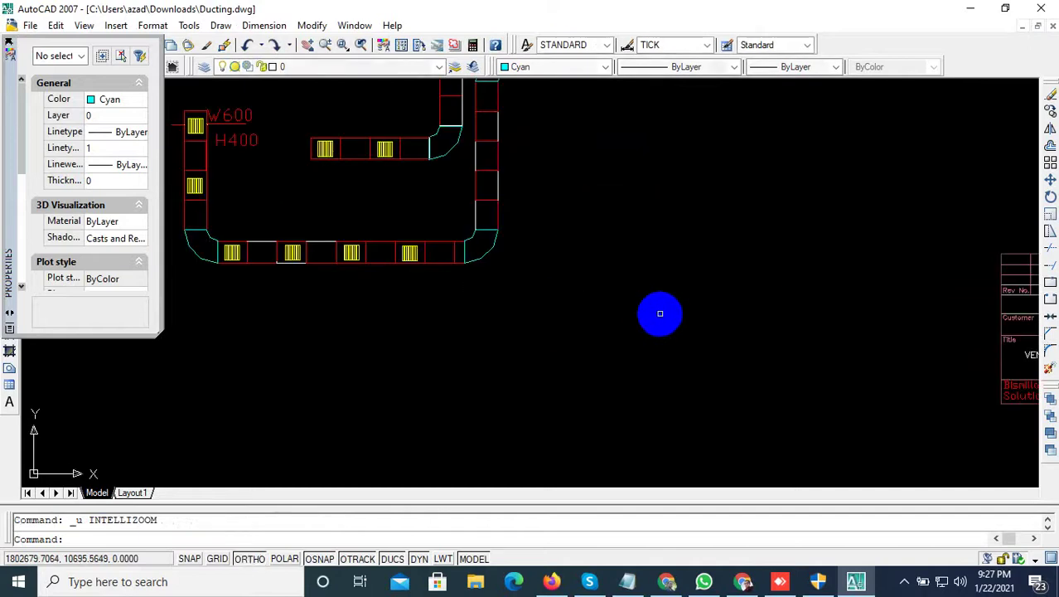
pyautogui.hotkey('ctrl', 'z')
# Step: Stretch the red frame's right edge horizontally further right with Ortho on
pyautogui.click(626, 143)
pyautogui.click(586, 352)
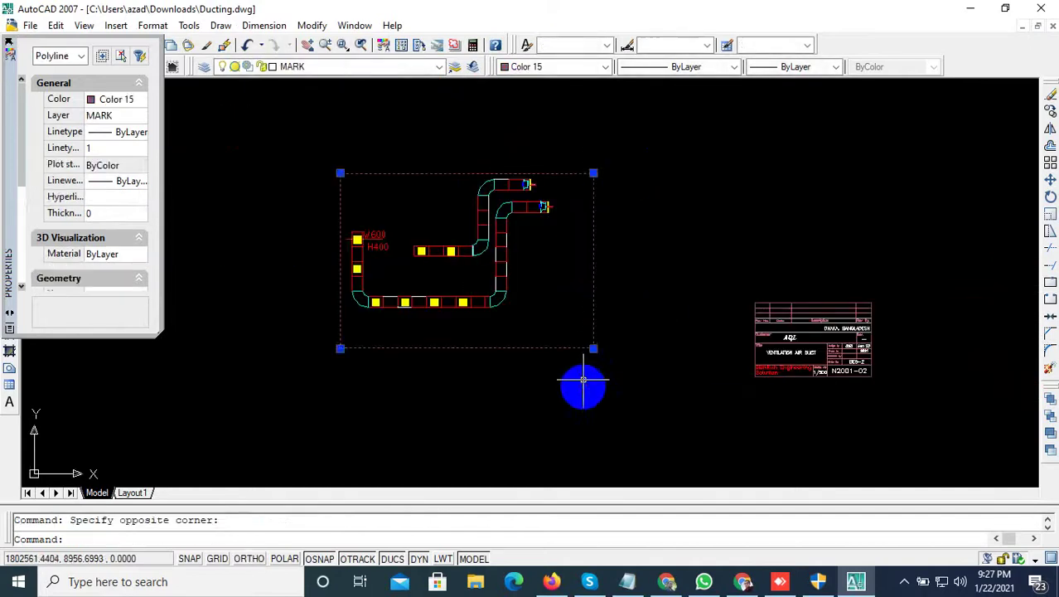
pyautogui.write('s')
pyautogui.press('Return')
pyautogui.click(557, 402)
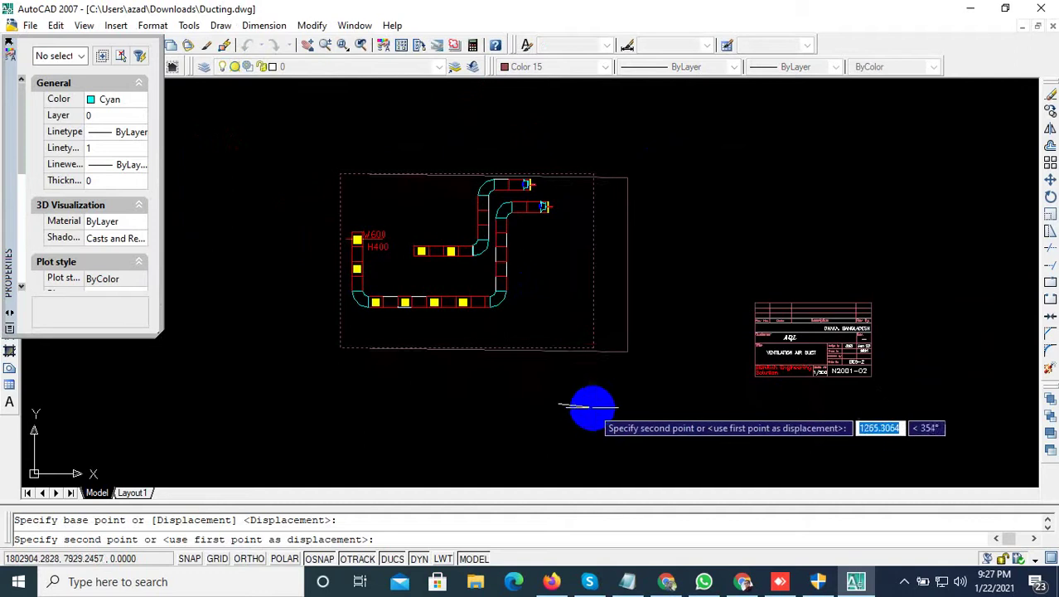
pyautogui.press('F8')
pyautogui.click(604, 404)
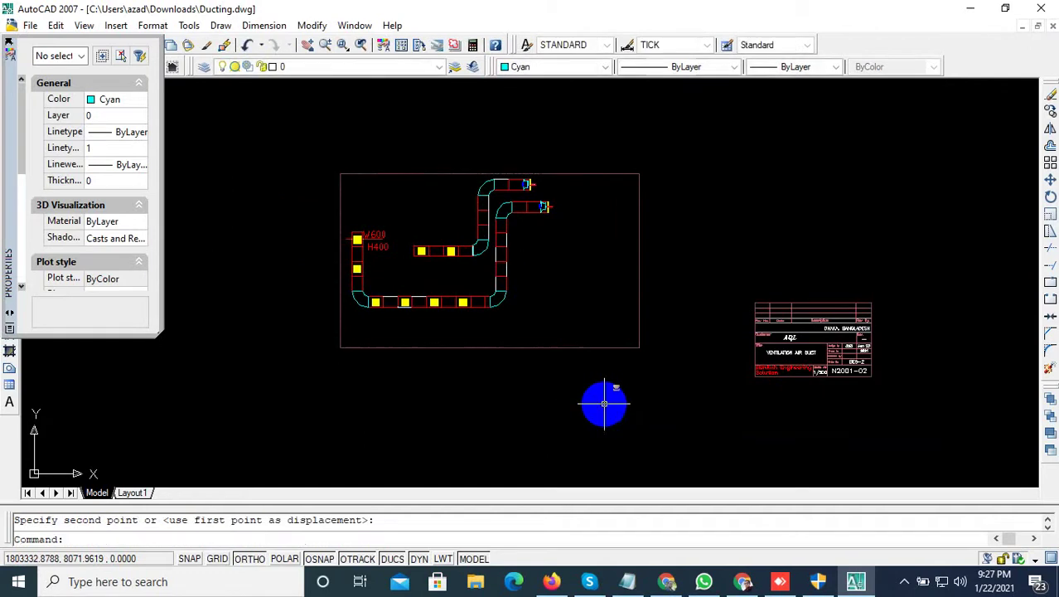
# Step: Move the AQL title block into the frame's lower-right corner
pyautogui.click(703, 232)
pyautogui.click(907, 452)
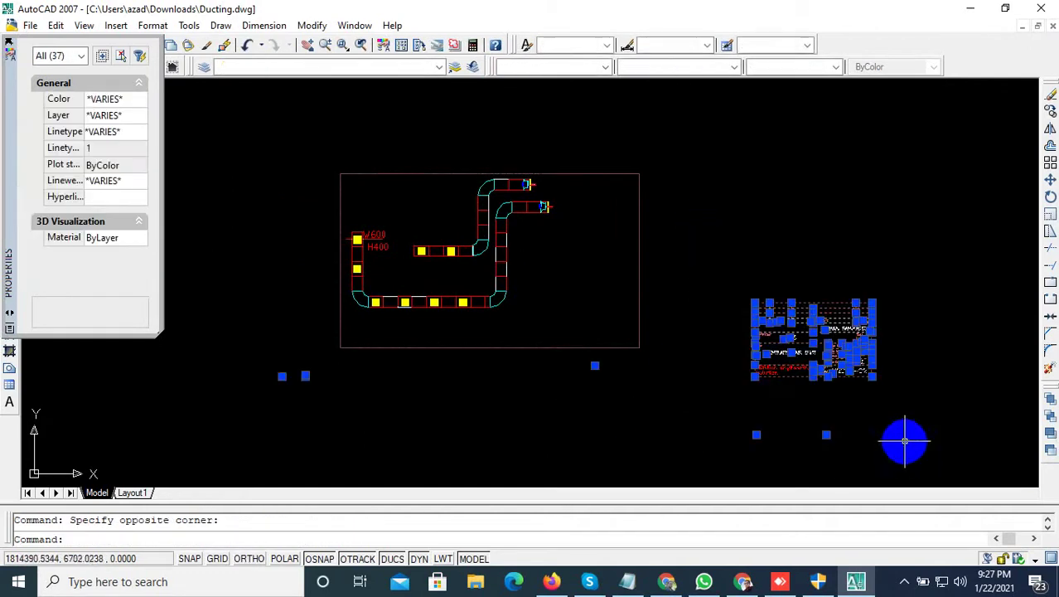
pyautogui.write('m')
pyautogui.press('Return')
pyautogui.click(873, 375)
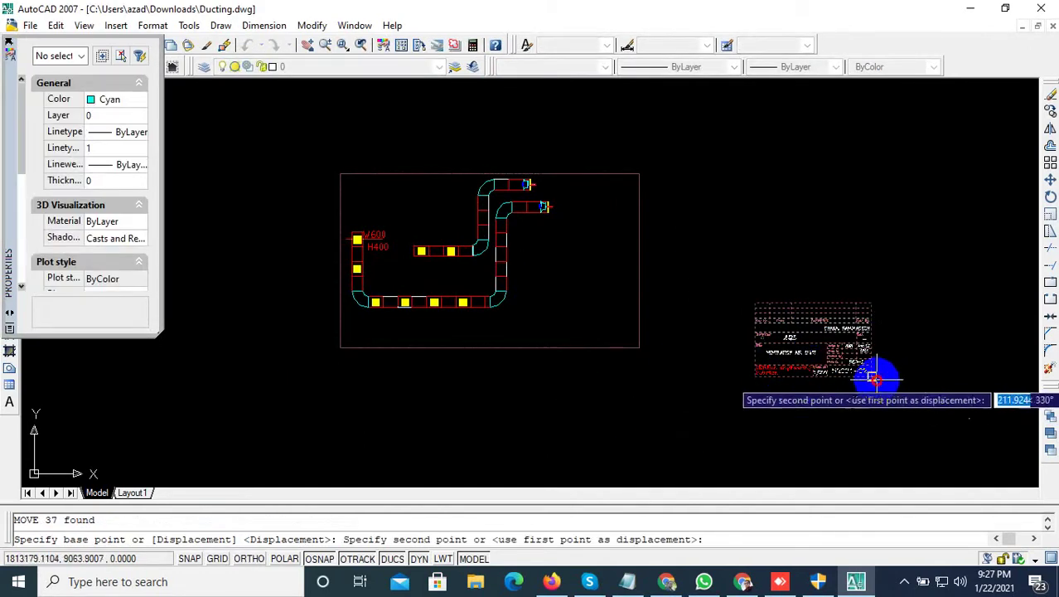
pyautogui.click(636, 351)
pyautogui.press('Escape')
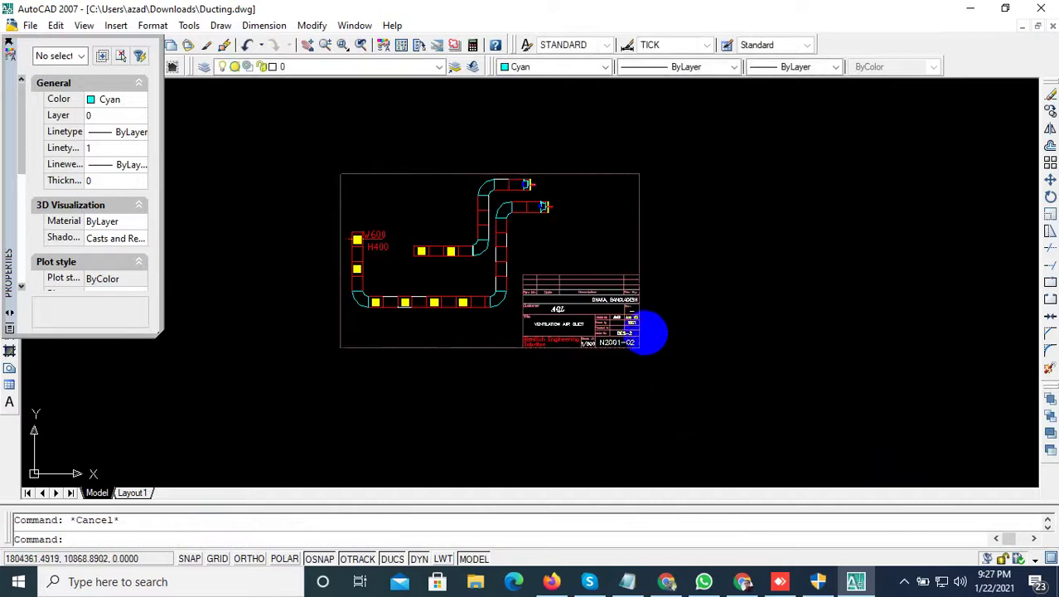
pyautogui.scroll(2, 567, 288)
pyautogui.scroll(2, 567, 286)
pyautogui.scroll(-2, 567, 285)
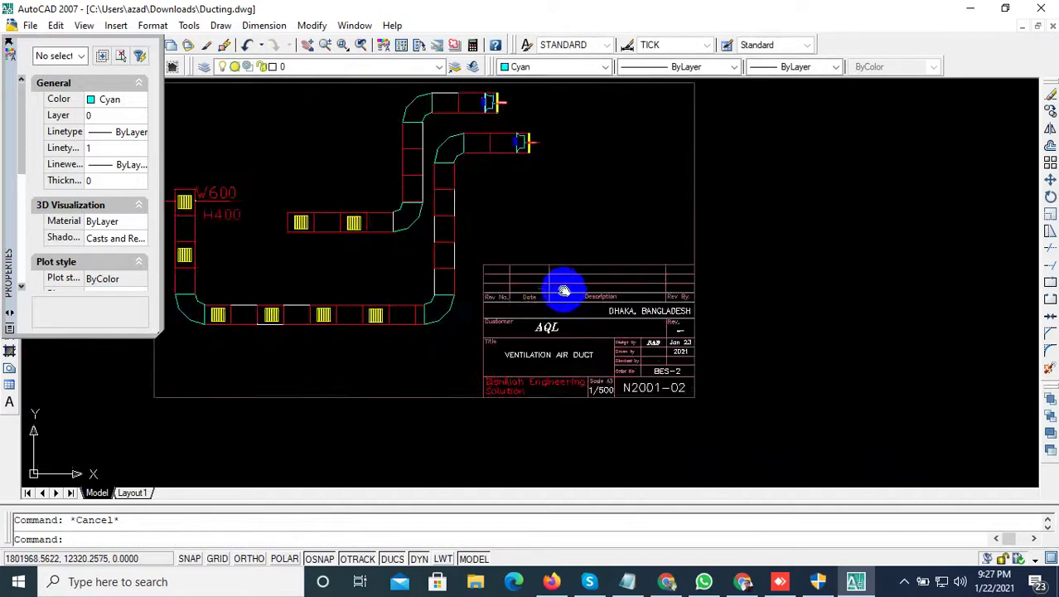
pyautogui.scroll(-1, 567, 286)
pyautogui.scroll(2, 551, 279)
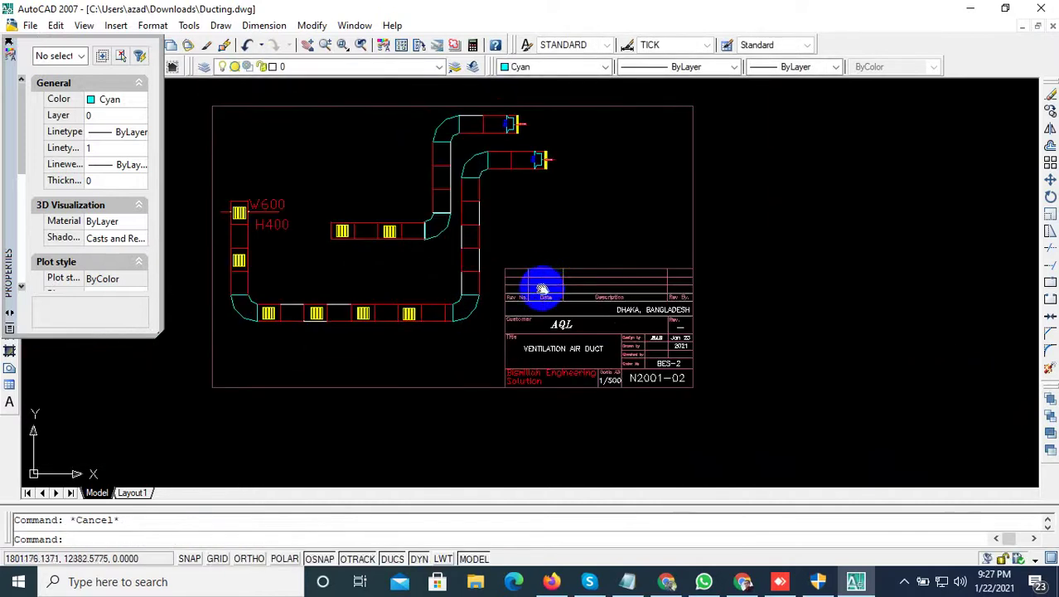
pyautogui.moveTo(542, 287); pyautogui.dragTo(566, 295, button='middle')
pyautogui.moveTo(480, 277); pyautogui.dragTo(501, 282, button='middle')
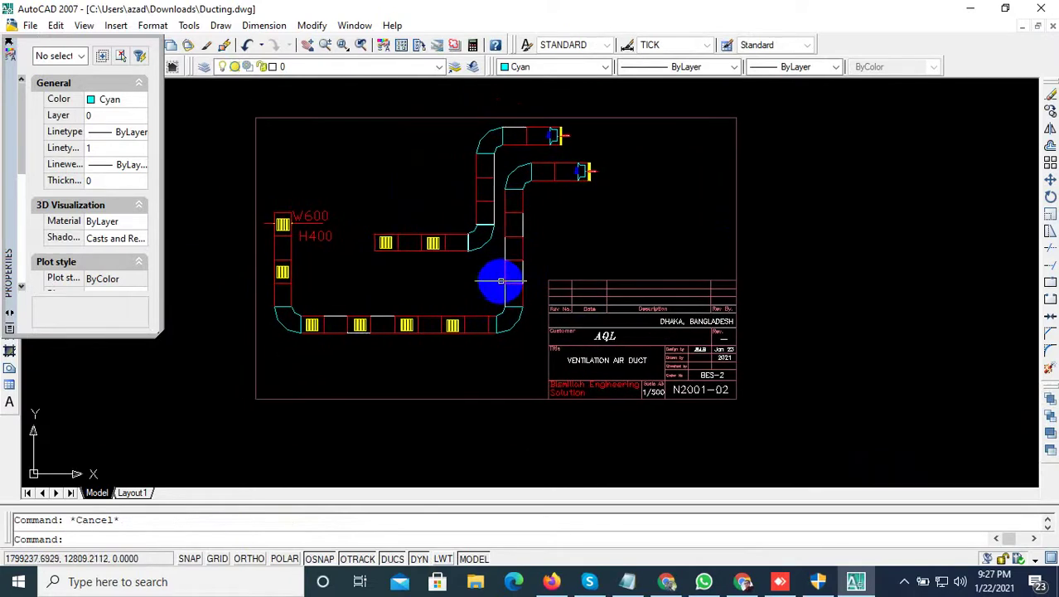
pyautogui.moveTo(409, 198); pyautogui.dragTo(490, 230, button='middle')
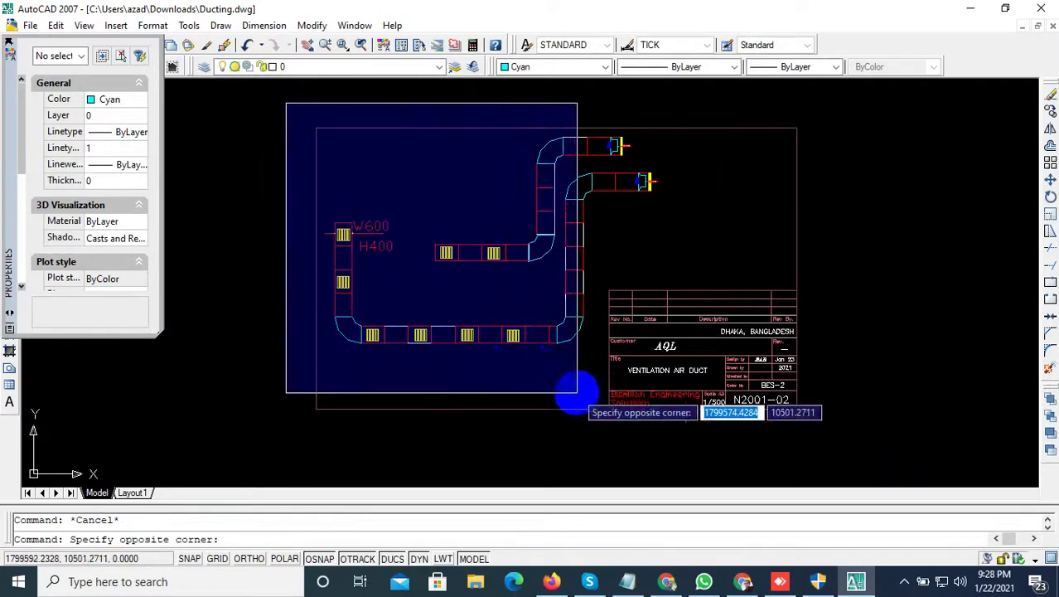
pyautogui.click(620, 452)
pyautogui.click(781, 224)
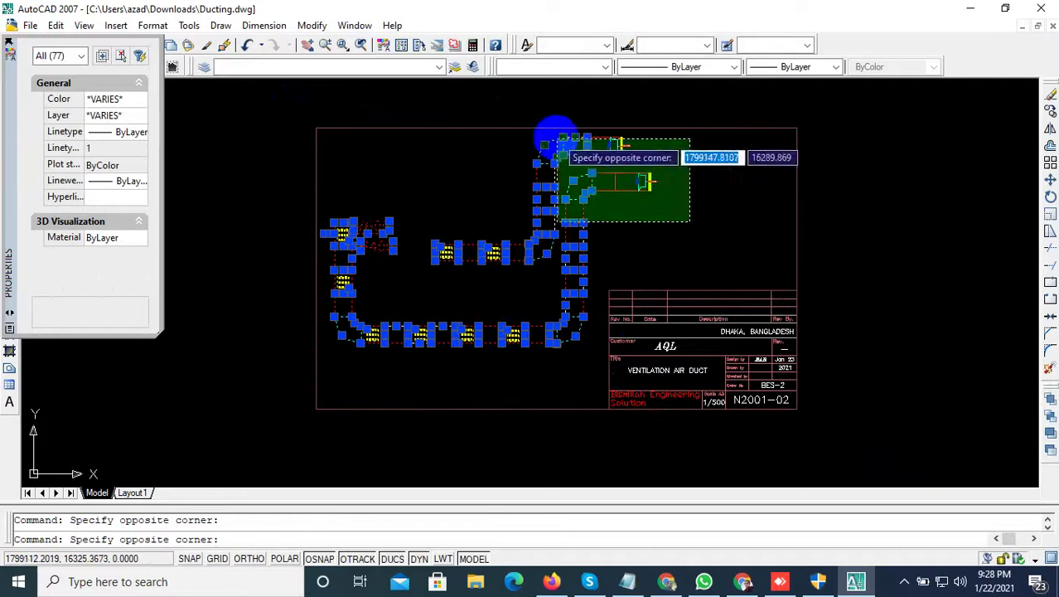
pyautogui.press('Escape')
pyautogui.press('Escape')
pyautogui.scroll(5, 730, 373)
pyautogui.scroll(-1, 750, 408)
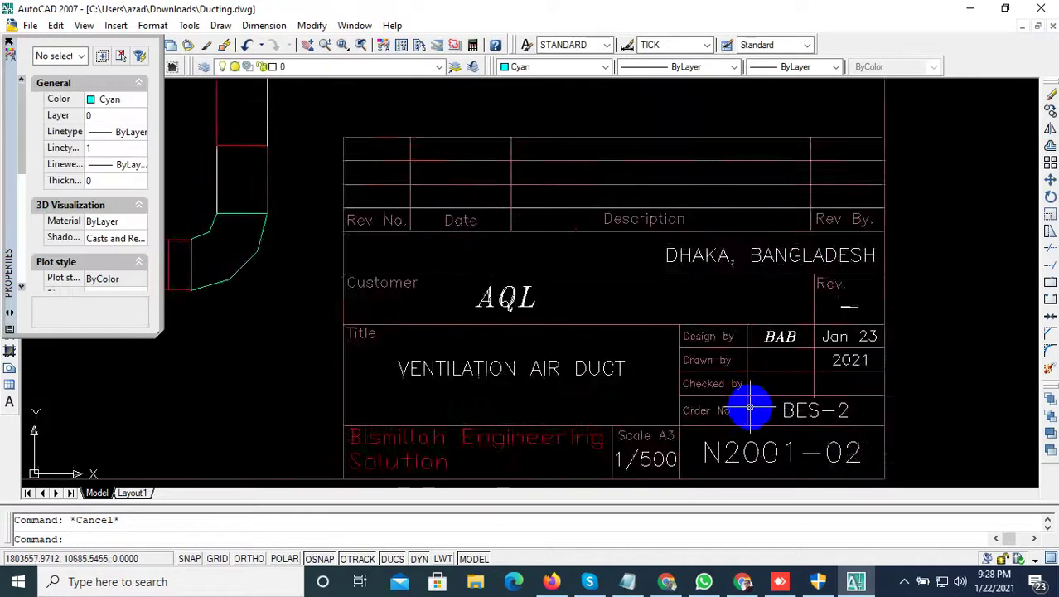
pyautogui.scroll(-4, 759, 398)
pyautogui.scroll(-2, 754, 400)
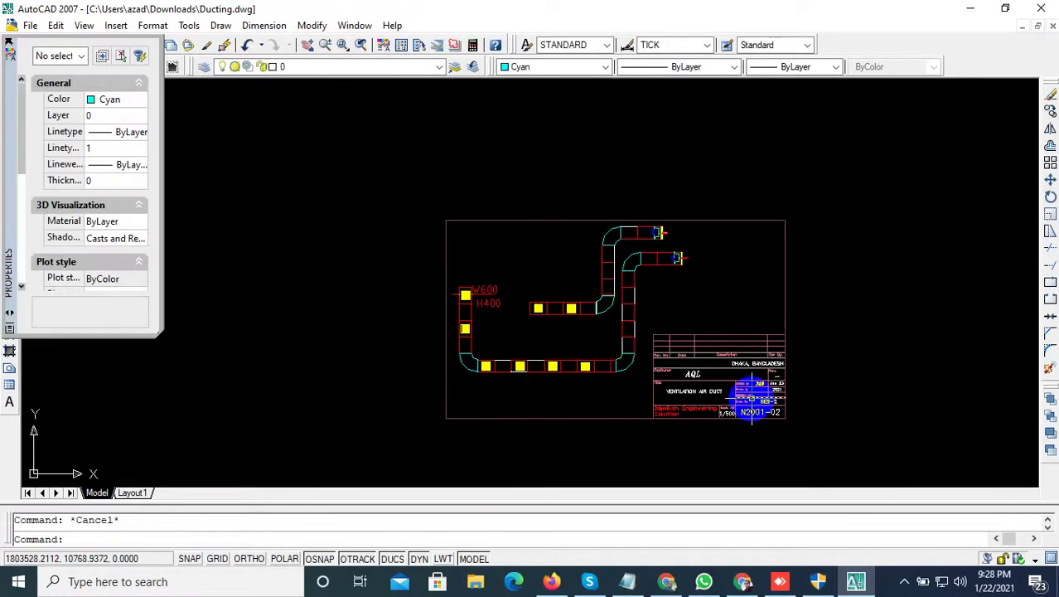
pyautogui.scroll(4, 751, 390)
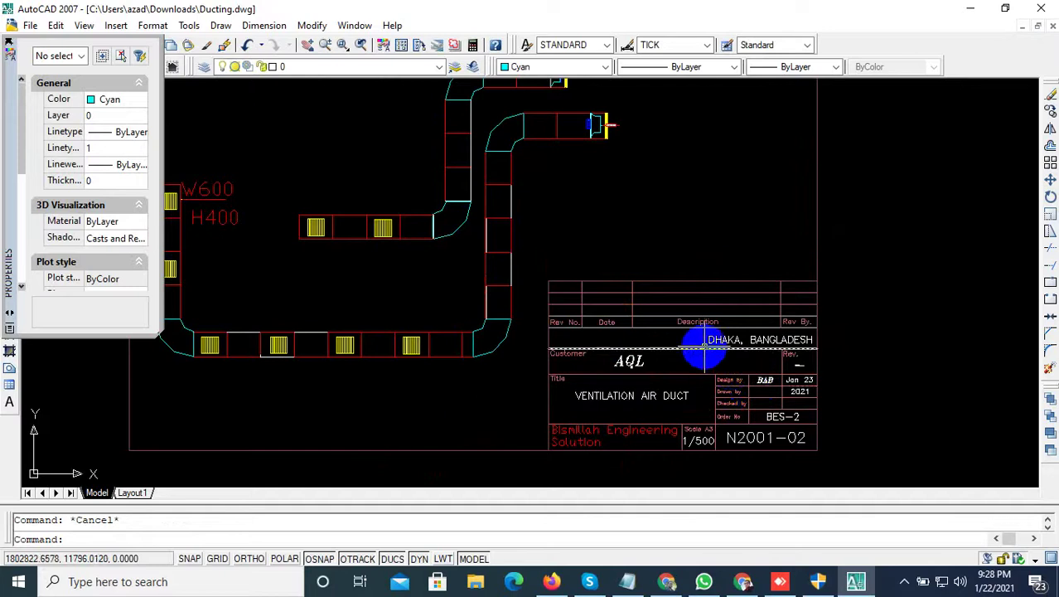
pyautogui.scroll(1, 697, 350)
pyautogui.scroll(-2, 700, 336)
pyautogui.scroll(1, 716, 335)
pyautogui.scroll(3, 654, 433)
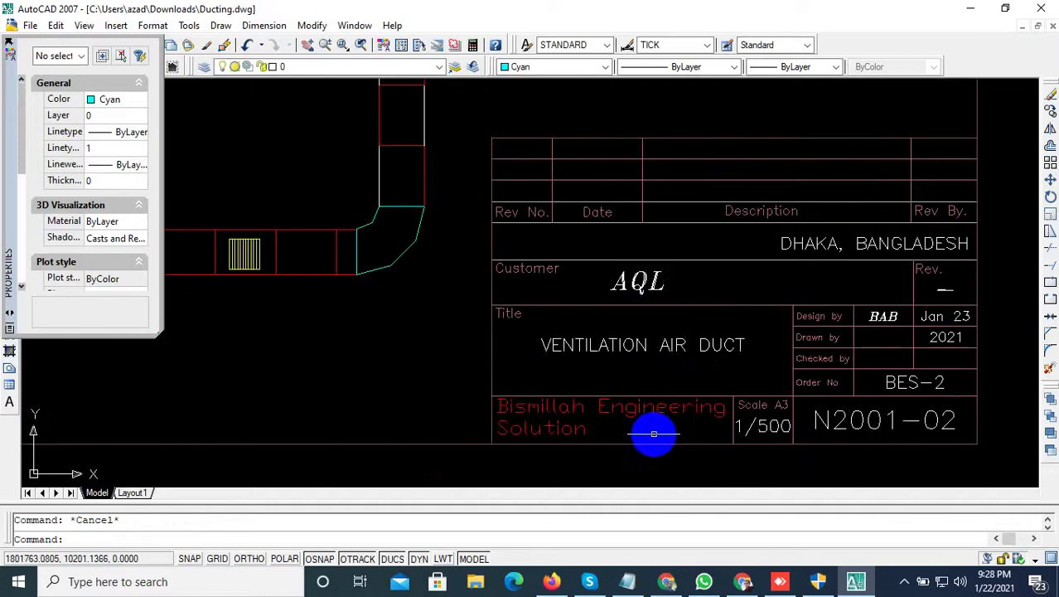
pyautogui.scroll(1, 667, 411)
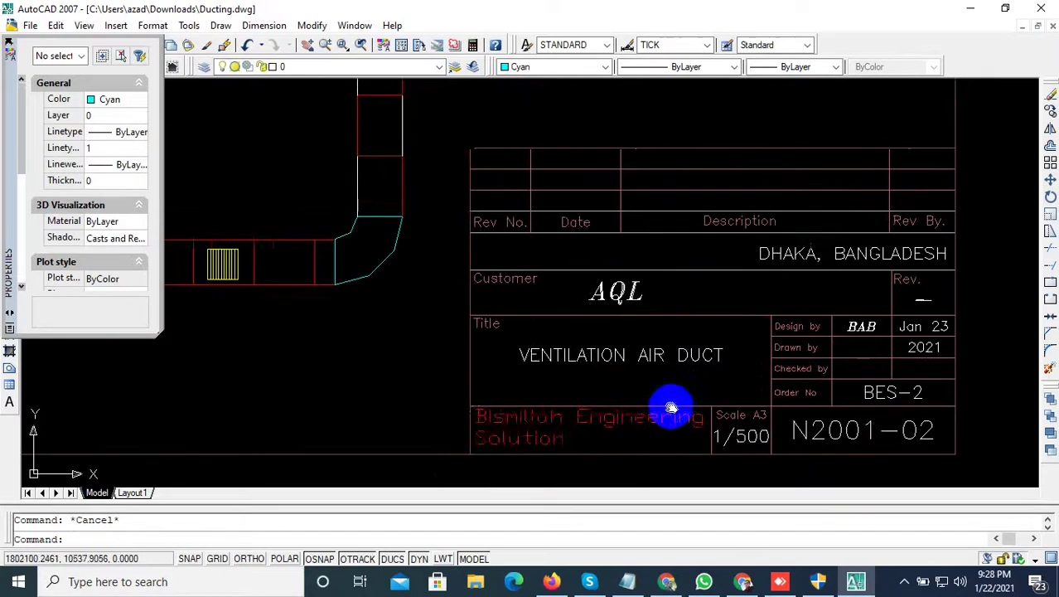
pyautogui.scroll(1, 746, 365)
pyautogui.click(808, 318)
pyautogui.scroll(2, 803, 308)
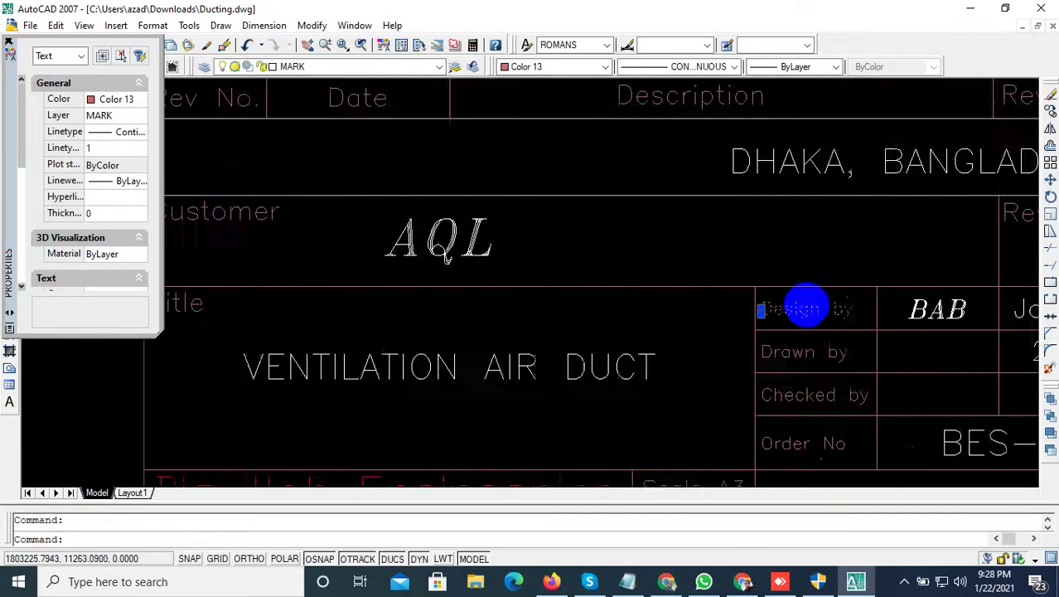
pyautogui.scroll(2, 803, 308)
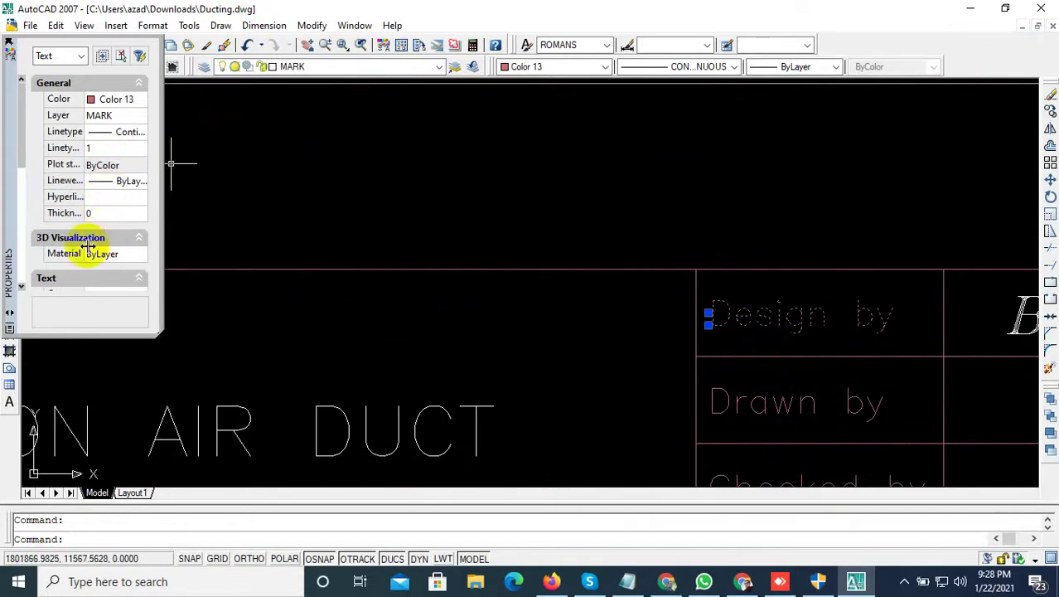
pyautogui.scroll(-1, 71, 285)
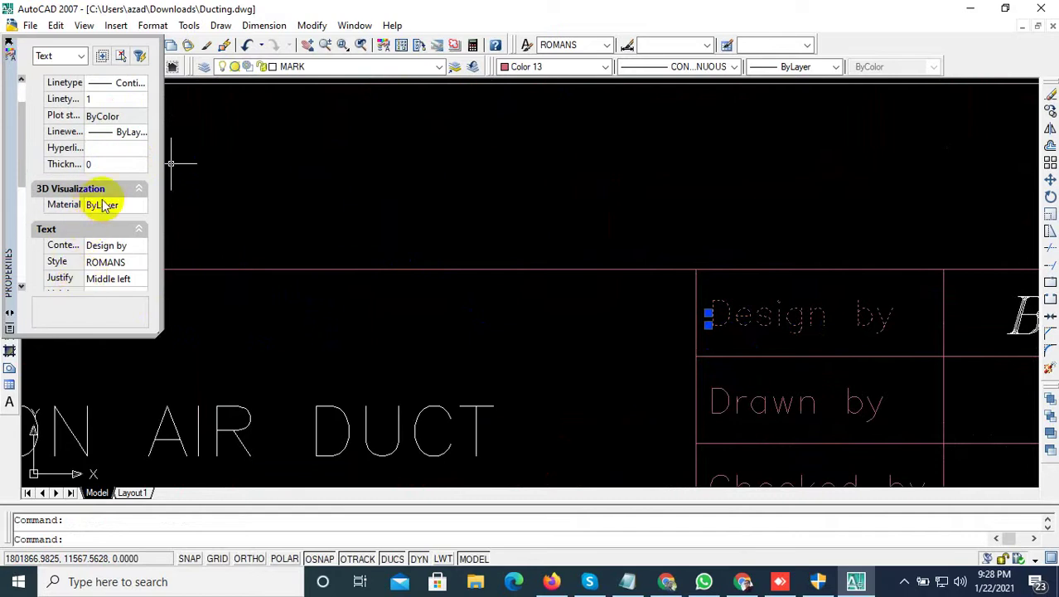
pyautogui.scroll(-4, 122, 260)
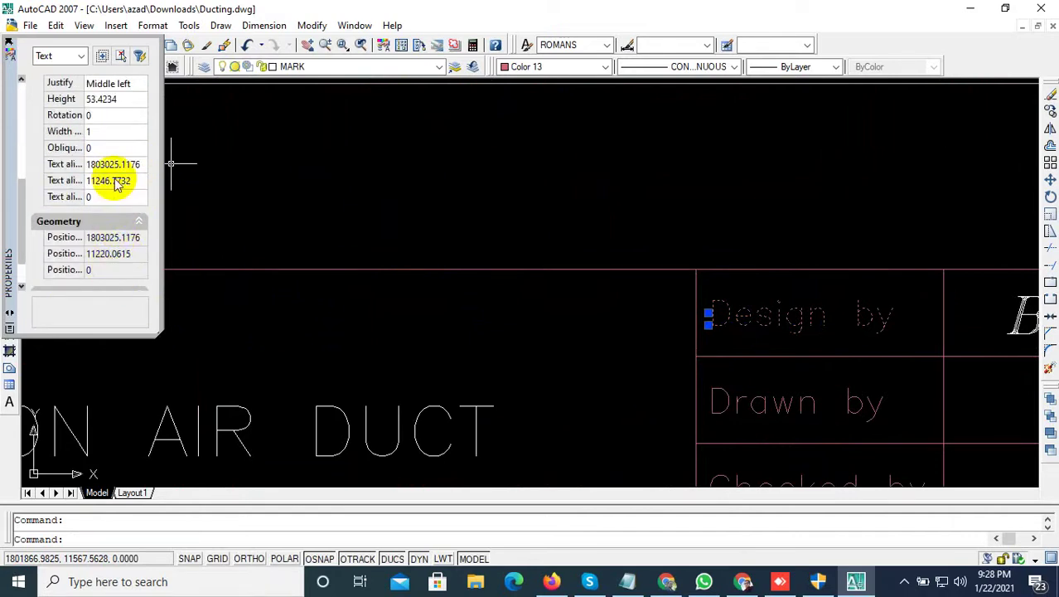
pyautogui.scroll(2, 116, 185)
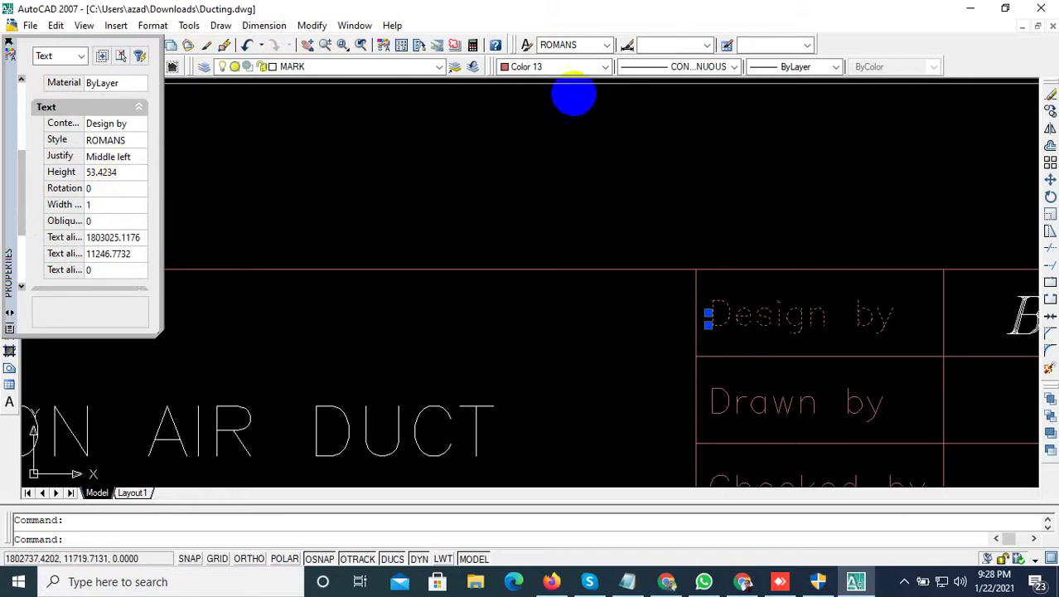
pyautogui.click(607, 45)
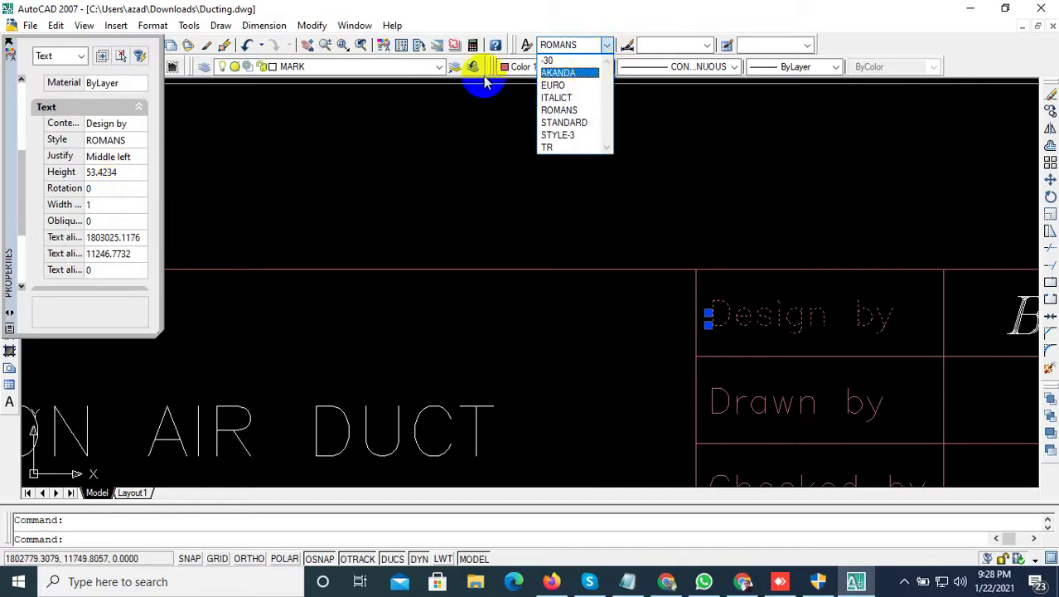
pyautogui.click(744, 348)
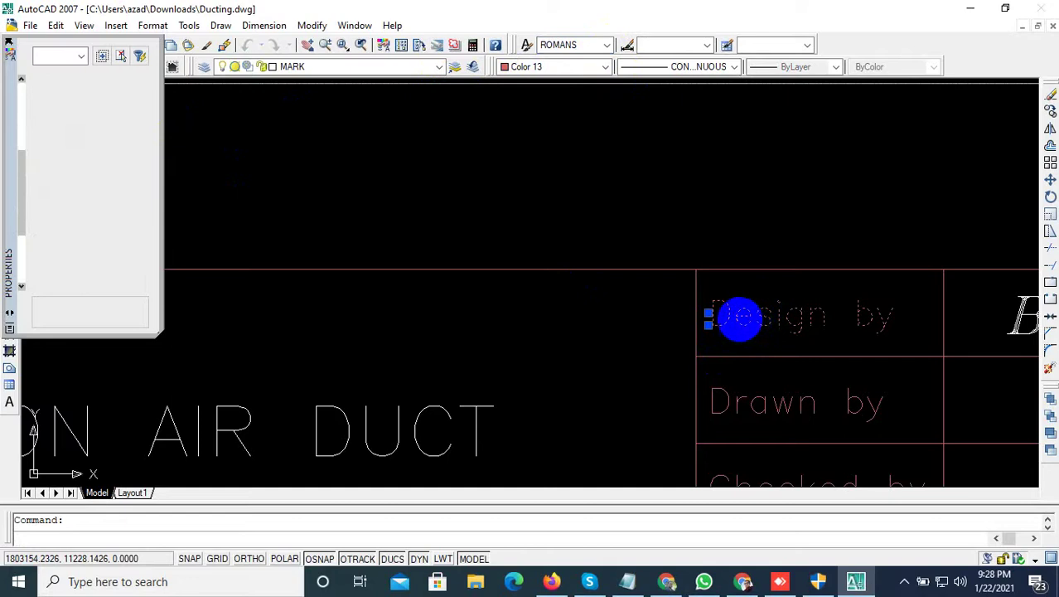
# Step: Open the 'Design by' label for editing several times, leaving its text unchanged
pyautogui.doubleClick(740, 320)
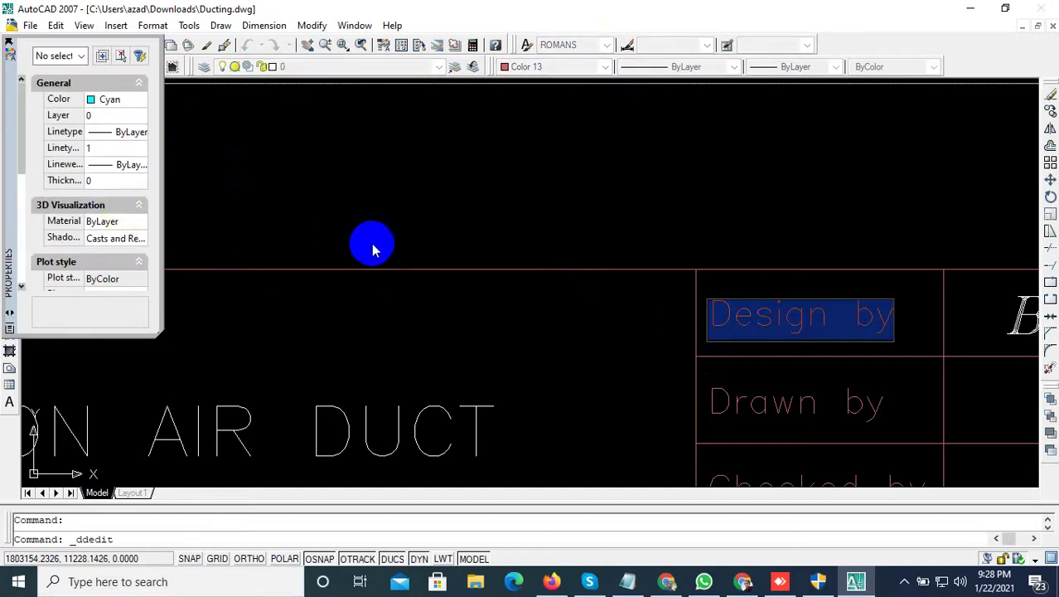
pyautogui.press('Return')
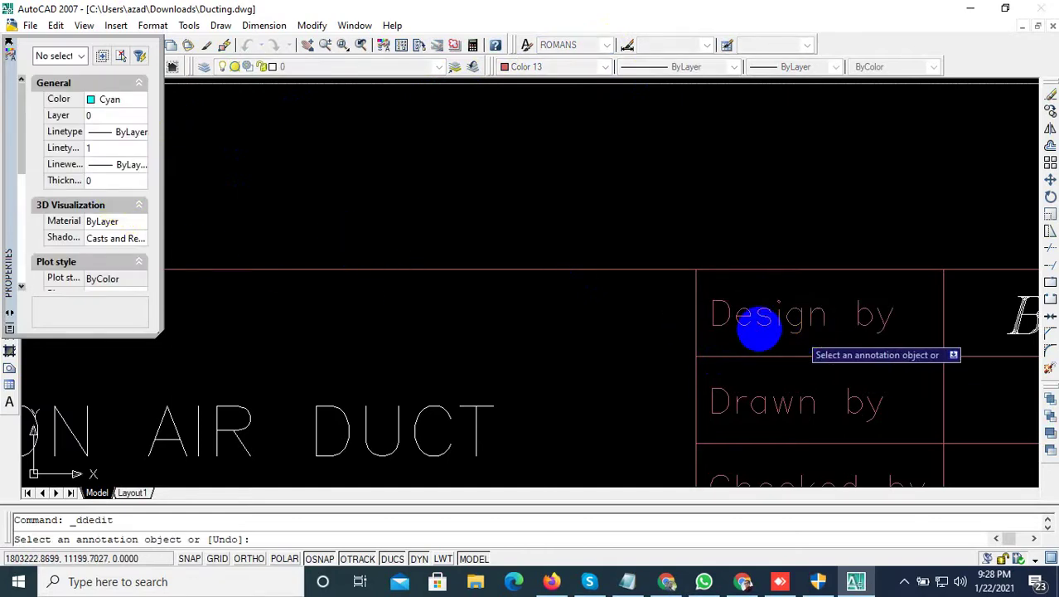
pyautogui.click(746, 319)
pyautogui.press('Return')
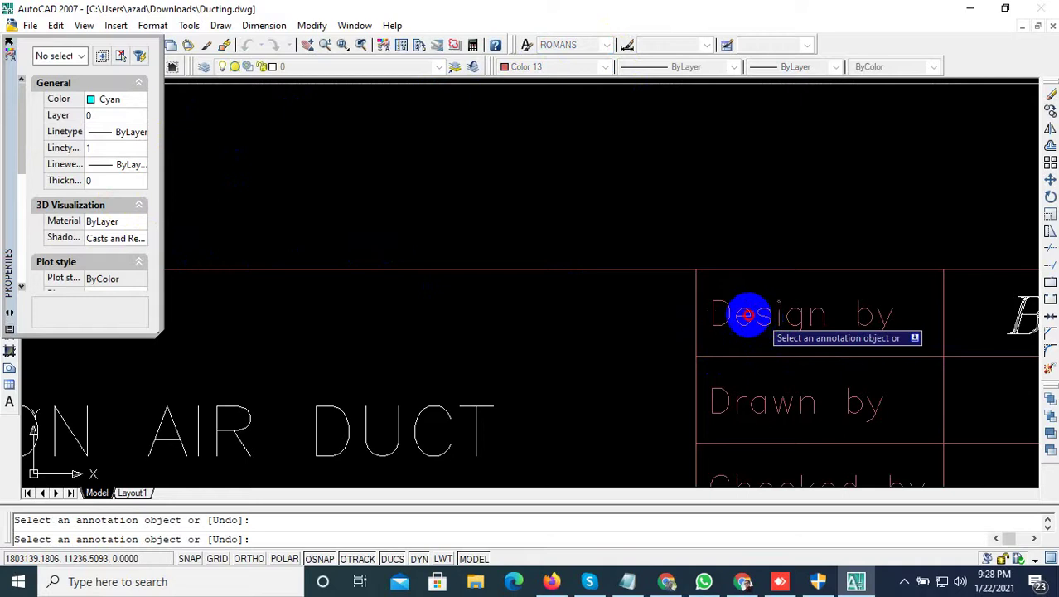
pyautogui.click(746, 314)
pyautogui.press('Return')
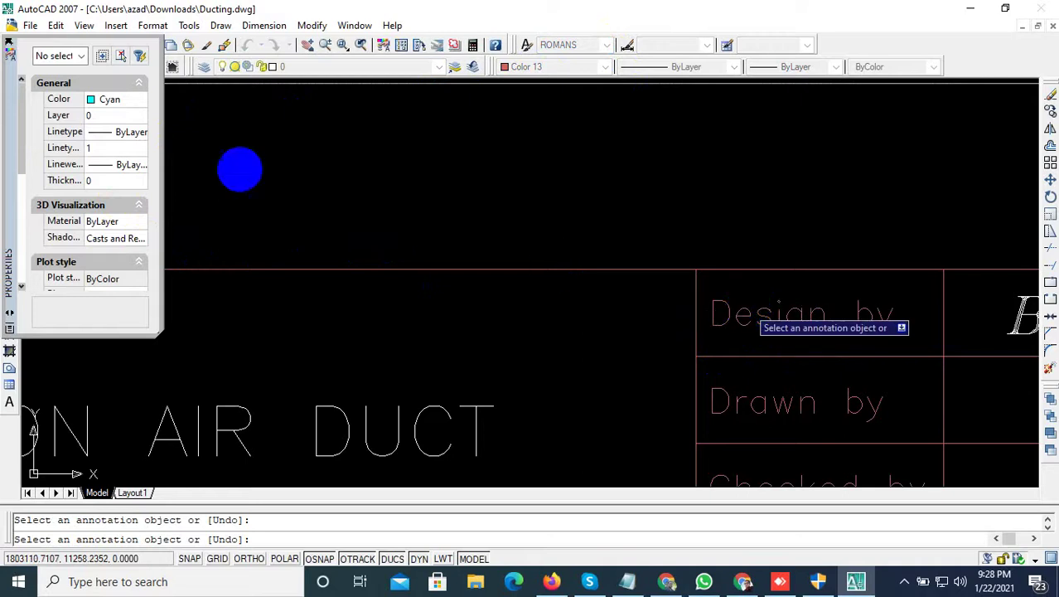
# Step: Set the 'Design by' label's text height to 70 in the Properties palette, then close it
pyautogui.moveTo(16, 131); pyautogui.dragTo(314, 173)
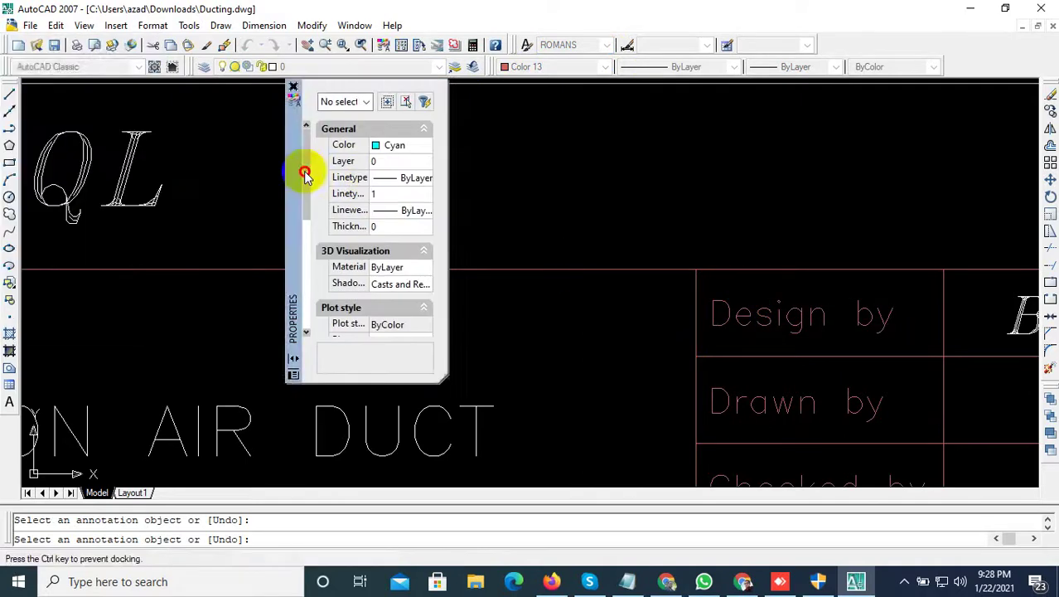
pyautogui.click(795, 307)
pyautogui.click(723, 314)
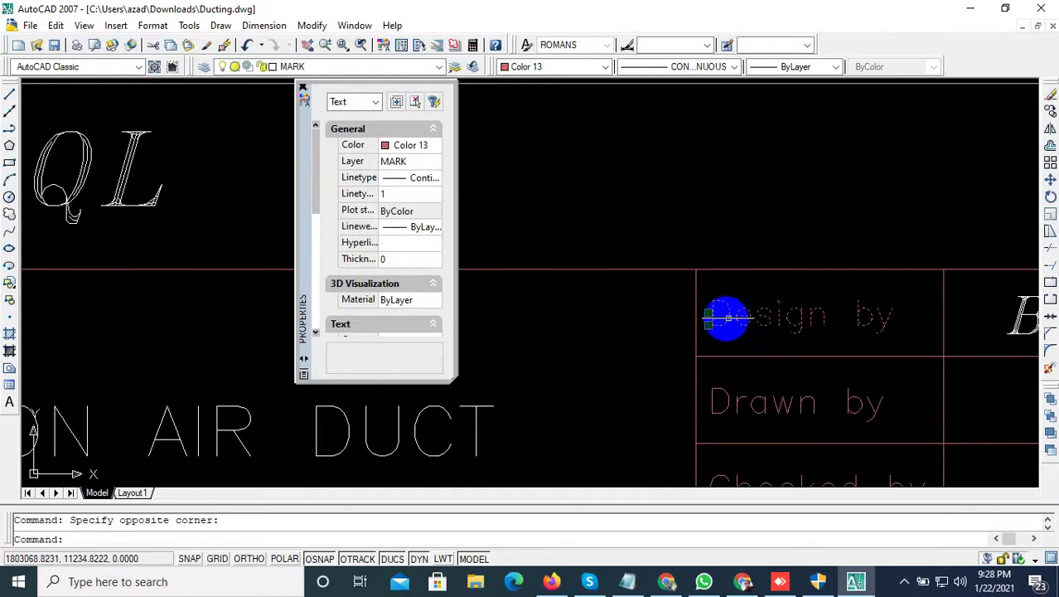
pyautogui.scroll(-3, 374, 325)
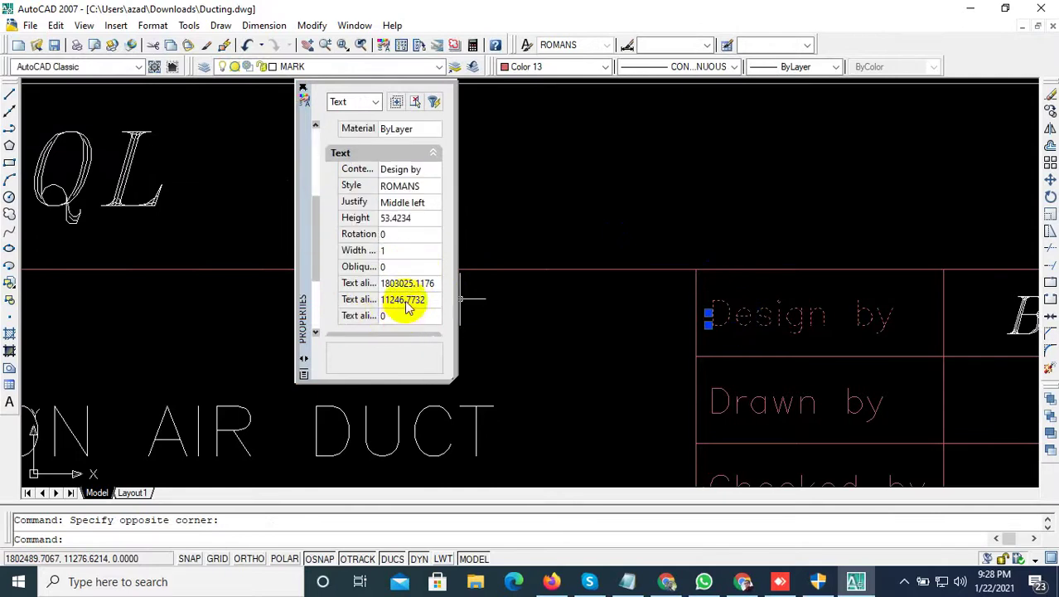
pyautogui.click(410, 219)
pyautogui.write('70')
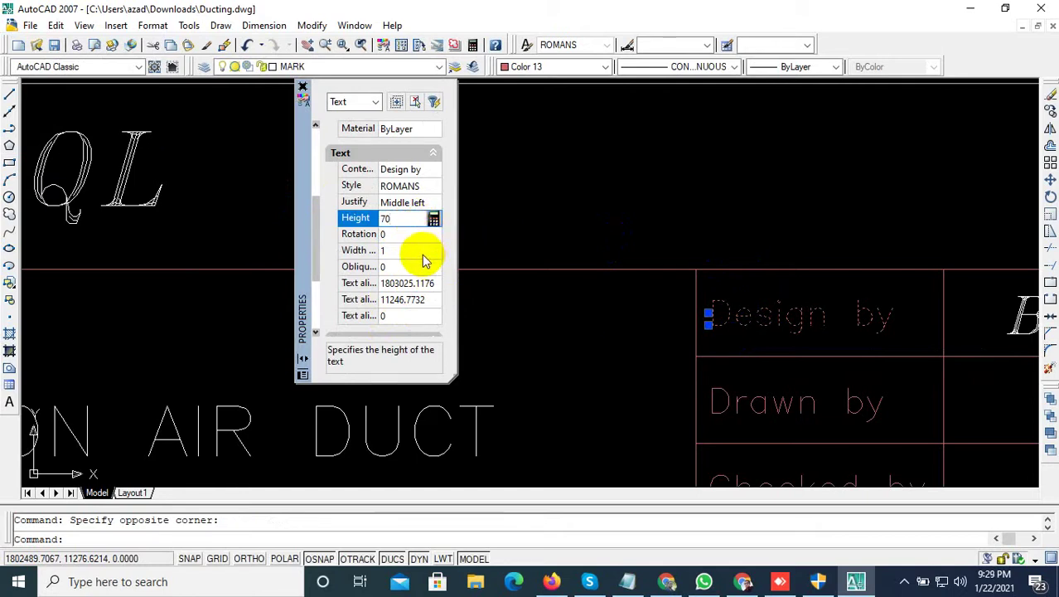
pyautogui.click(484, 231)
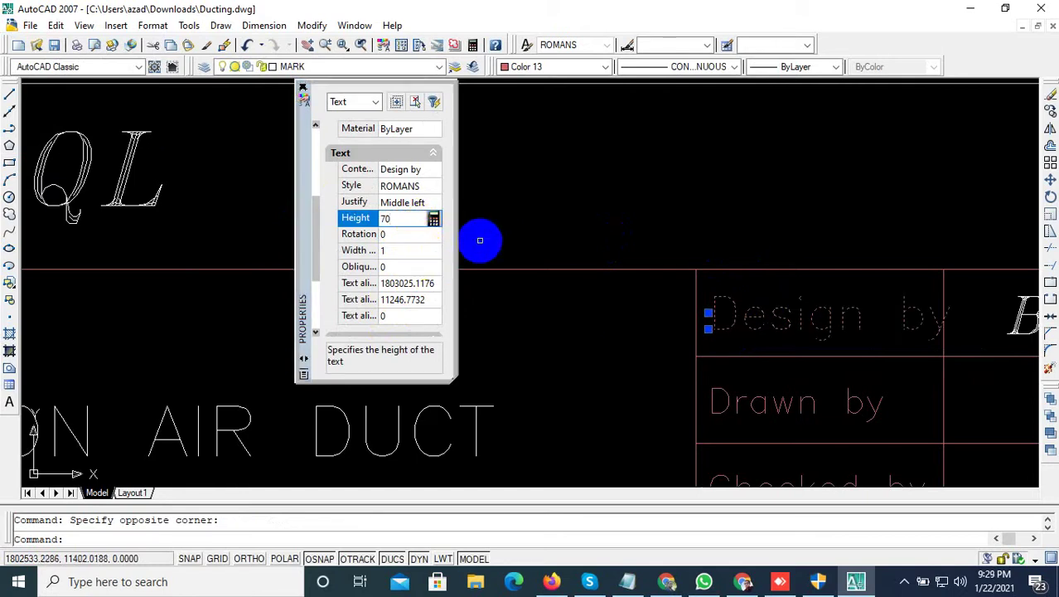
pyautogui.moveTo(672, 306); pyautogui.dragTo(521, 289, button='middle')
pyautogui.press('Escape')
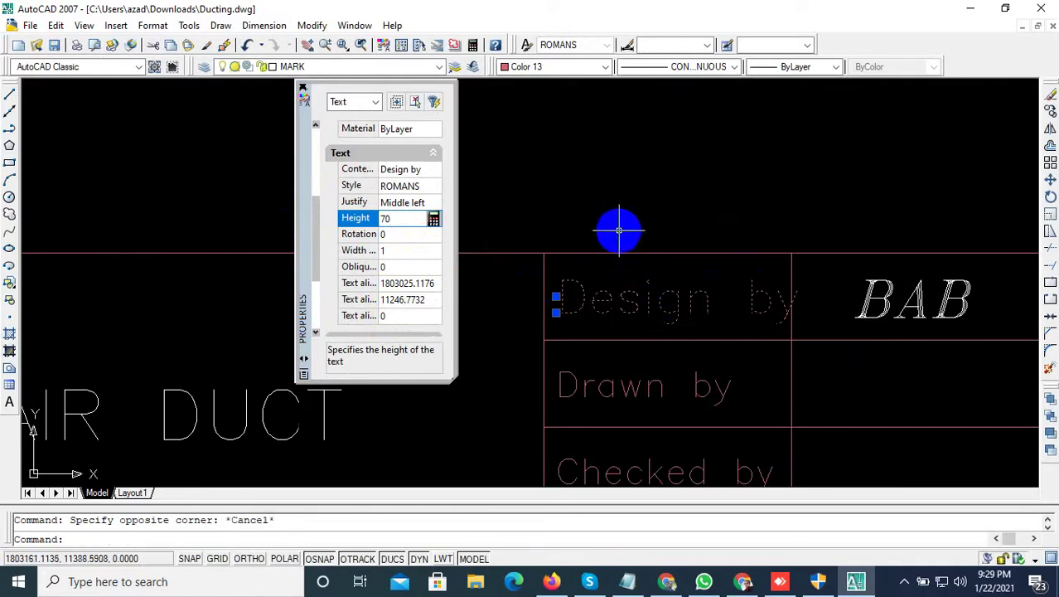
pyautogui.click(304, 88)
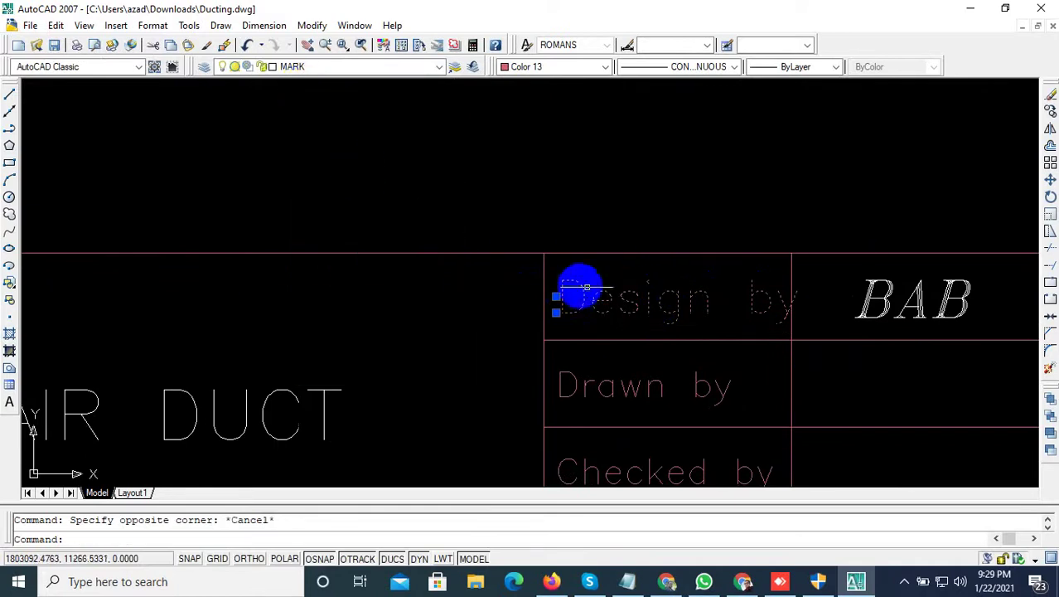
# Step: Move the 'Design by' label slightly left within its cell
pyautogui.press('Escape')
pyautogui.click(577, 286)
pyautogui.write('m')
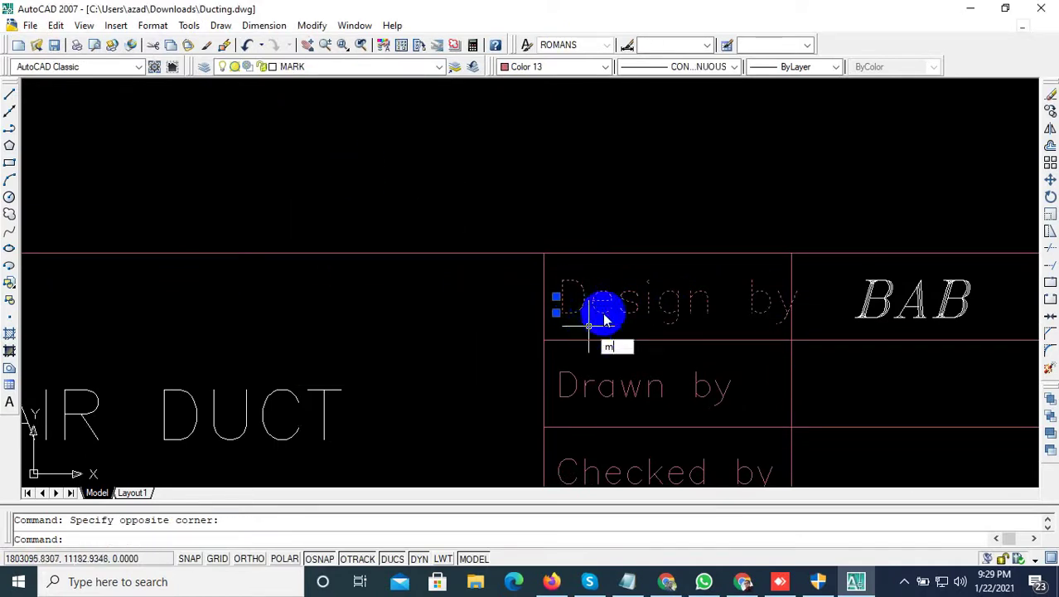
pyautogui.press('Return')
pyautogui.click(634, 208)
pyautogui.click(629, 208)
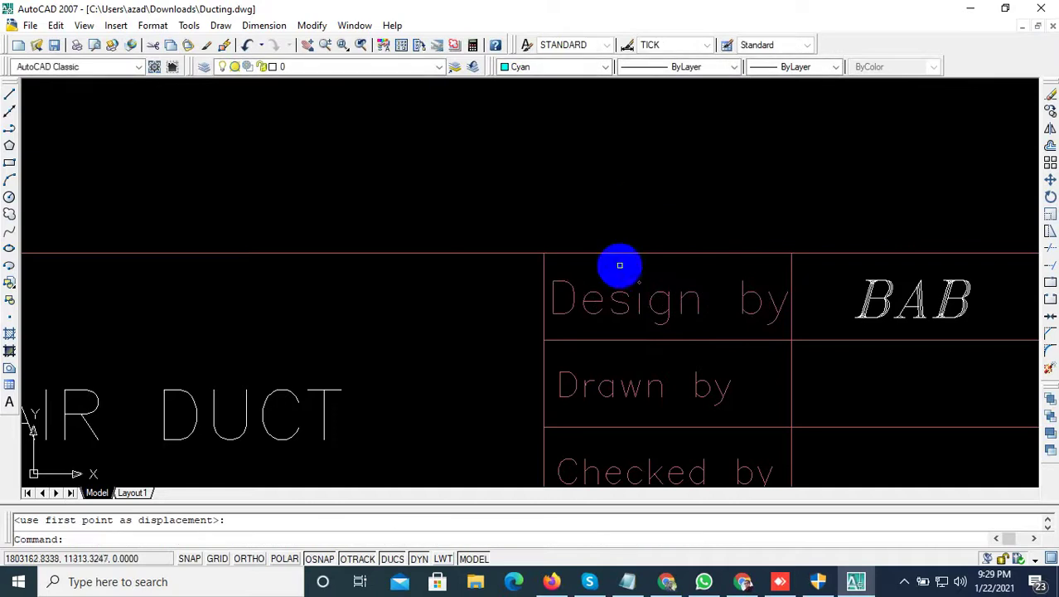
pyautogui.moveTo(620, 265); pyautogui.dragTo(553, 186, button='middle')
# Step: Match the 'Design by' text properties onto the 'Drawn by' and 'Checked by' labels
pyautogui.write('ma')
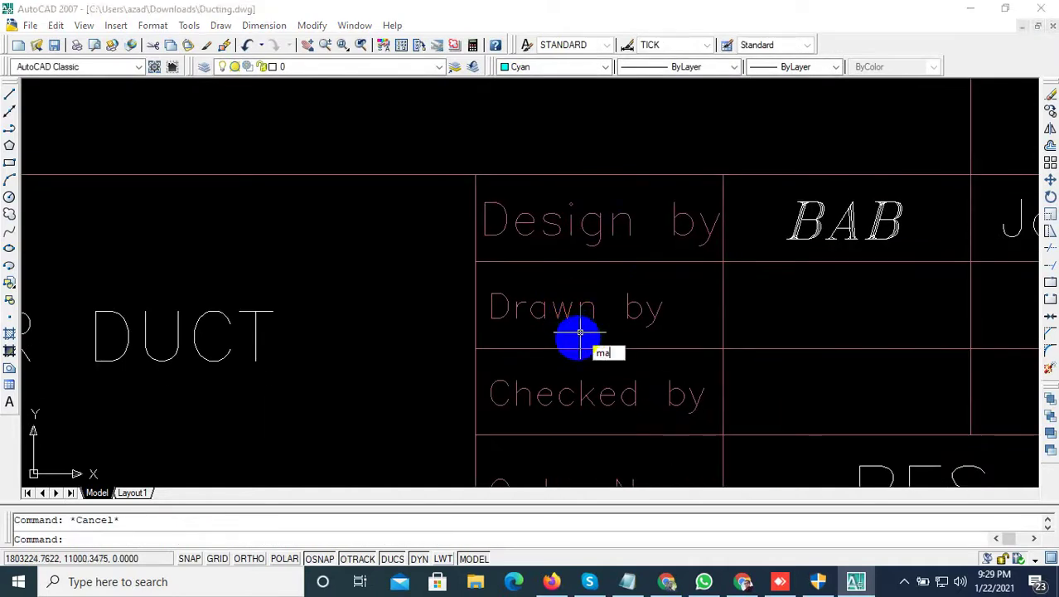
pyautogui.press('Return')
pyautogui.click(551, 229)
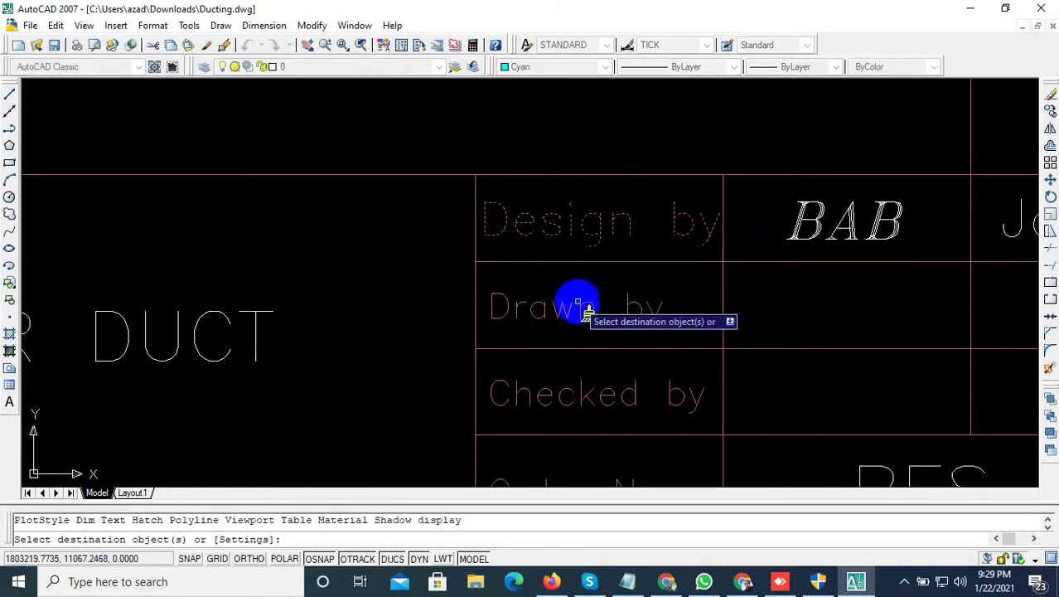
pyautogui.click(571, 365)
pyautogui.click(555, 418)
pyautogui.moveTo(582, 488); pyautogui.dragTo(611, 355, button='middle')
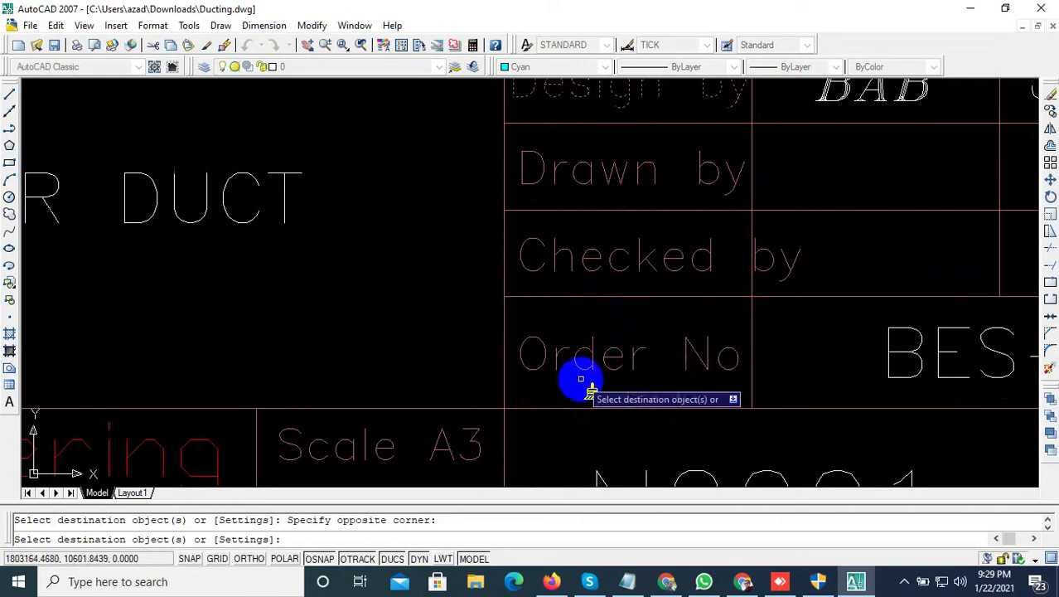
pyautogui.press('Return')
# Step: Open the 'Checked by' label in the text editor and close it unchanged
pyautogui.click(572, 253)
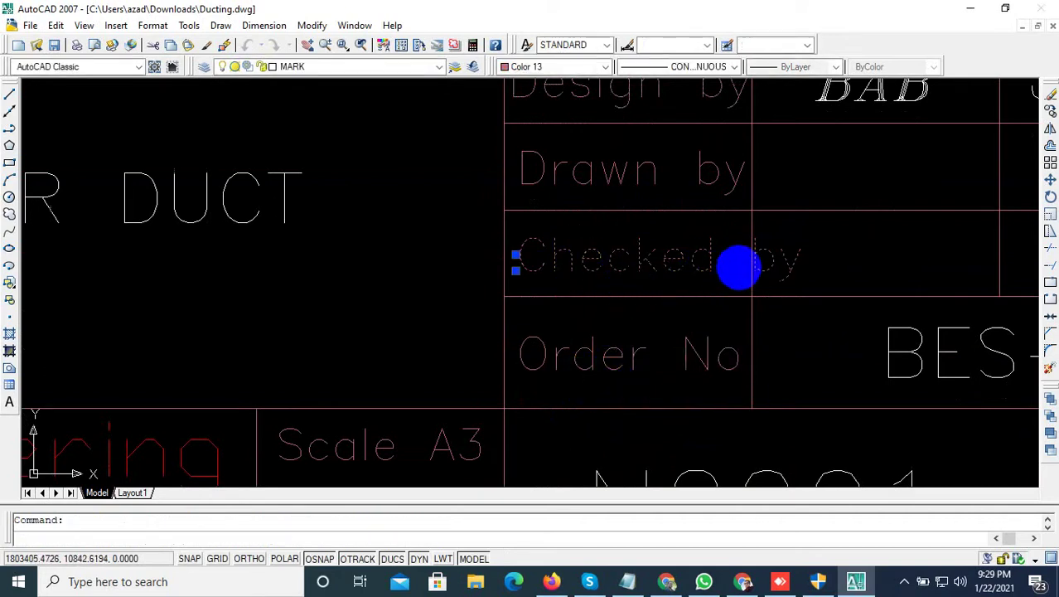
pyautogui.doubleClick(739, 265)
pyautogui.click(745, 263)
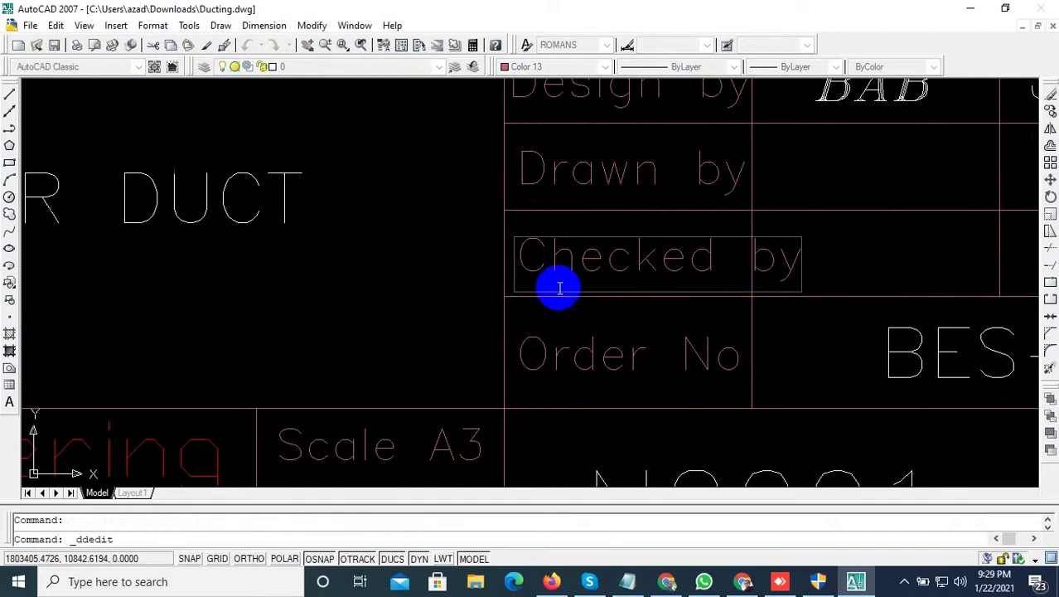
pyautogui.click(425, 254)
pyautogui.press('Escape')
# Step: Scale the 'Checked by' label by 0.70
pyautogui.click(592, 270)
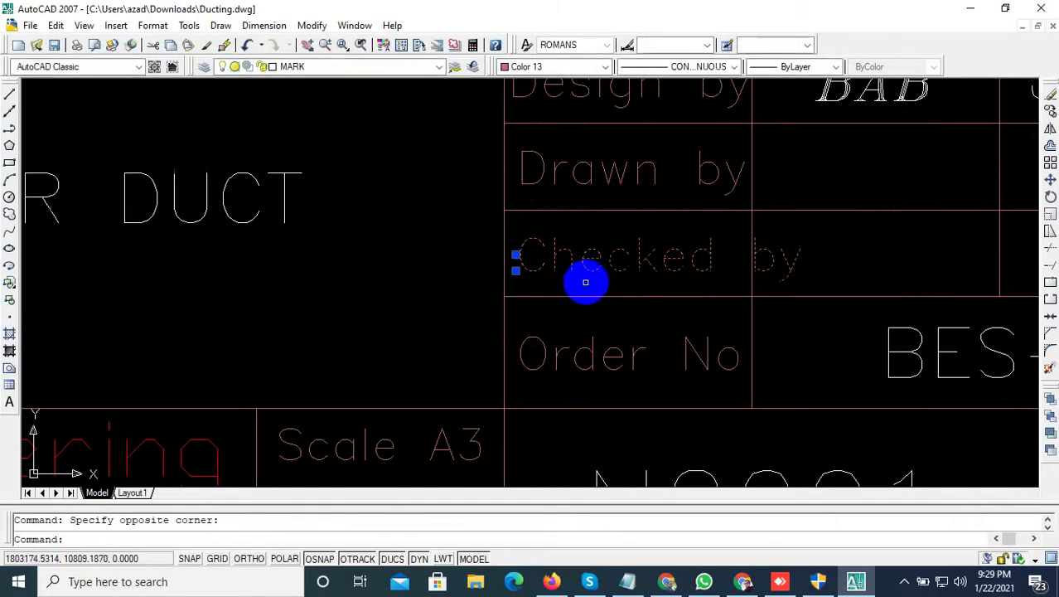
pyautogui.write('sc')
pyautogui.press('Return')
pyautogui.click(581, 283)
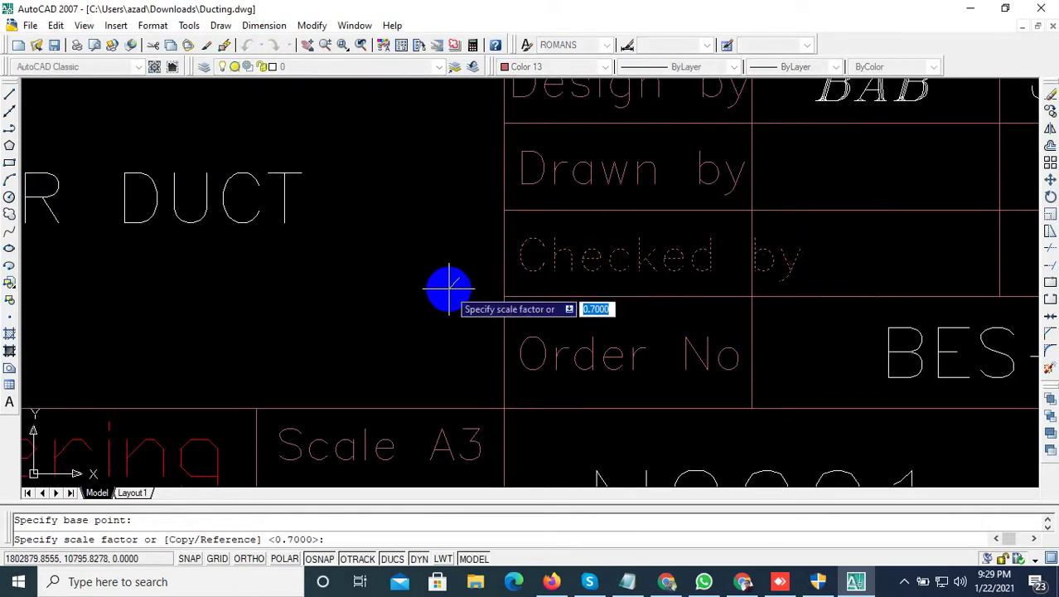
pyautogui.write('.')
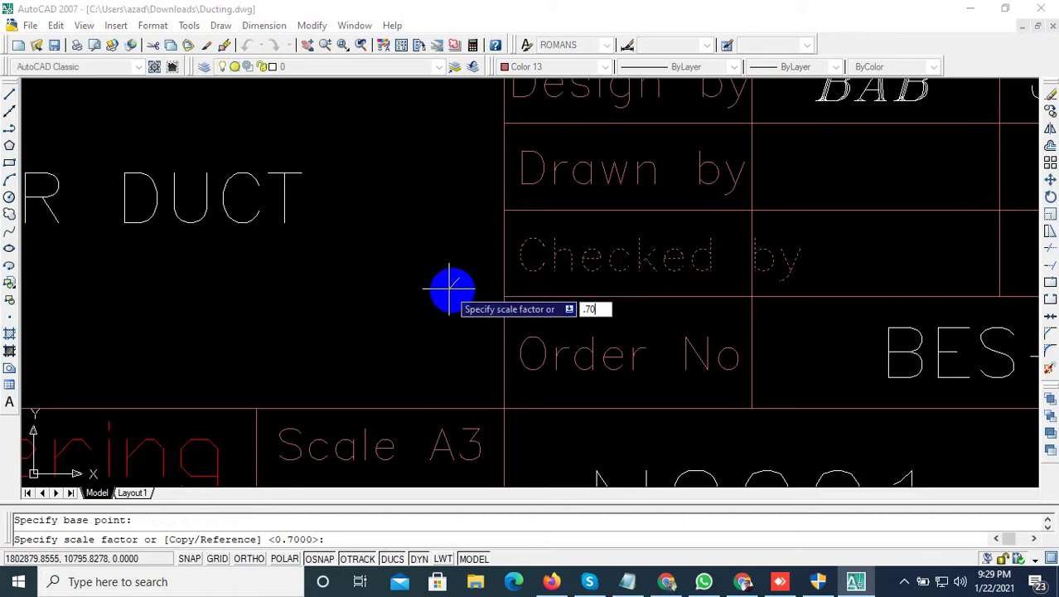
pyautogui.press('Return')
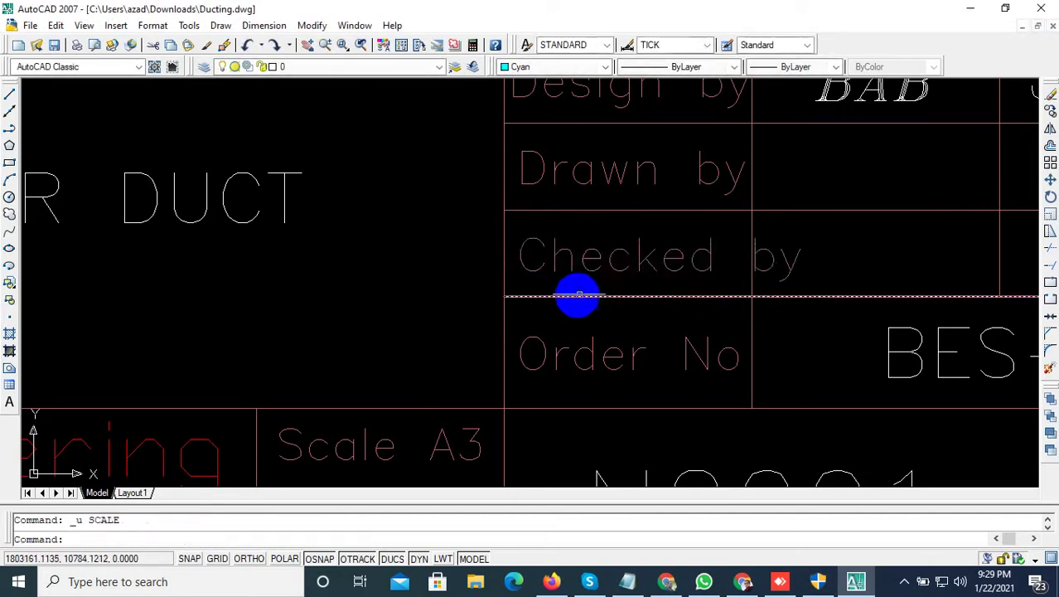
# Step: Rescale 'Checked by' from its start point so it matches the 'Drawn by' label
pyautogui.click(562, 274)
pyautogui.write('sc')
pyautogui.press('Return')
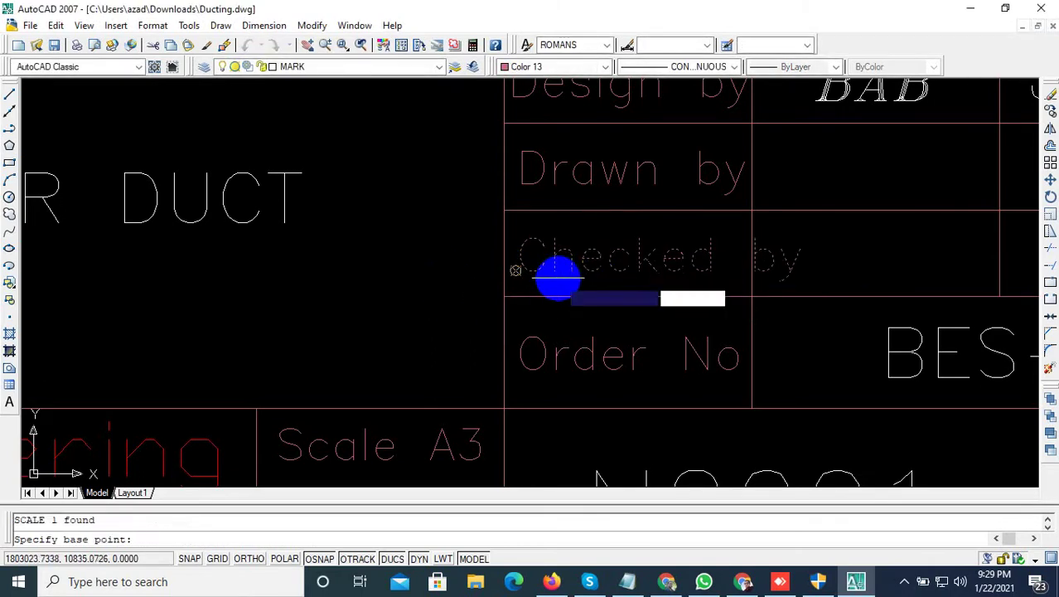
pyautogui.click(515, 271)
pyautogui.press('Escape')
pyautogui.click(525, 255)
pyautogui.click(527, 257)
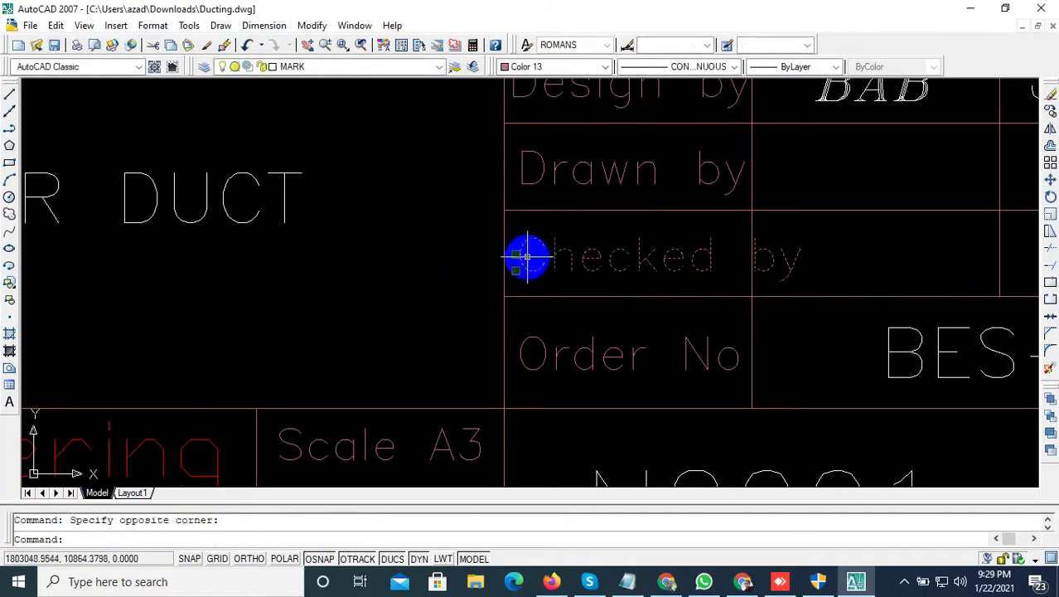
pyautogui.write('sc')
pyautogui.press('Return')
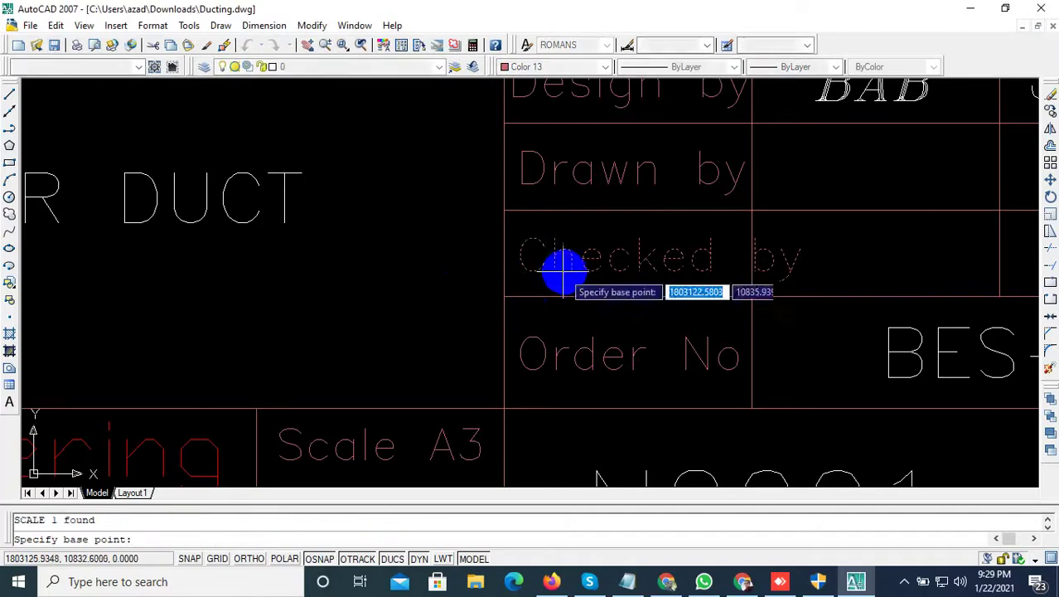
pyautogui.click(515, 271)
pyautogui.write('.8')
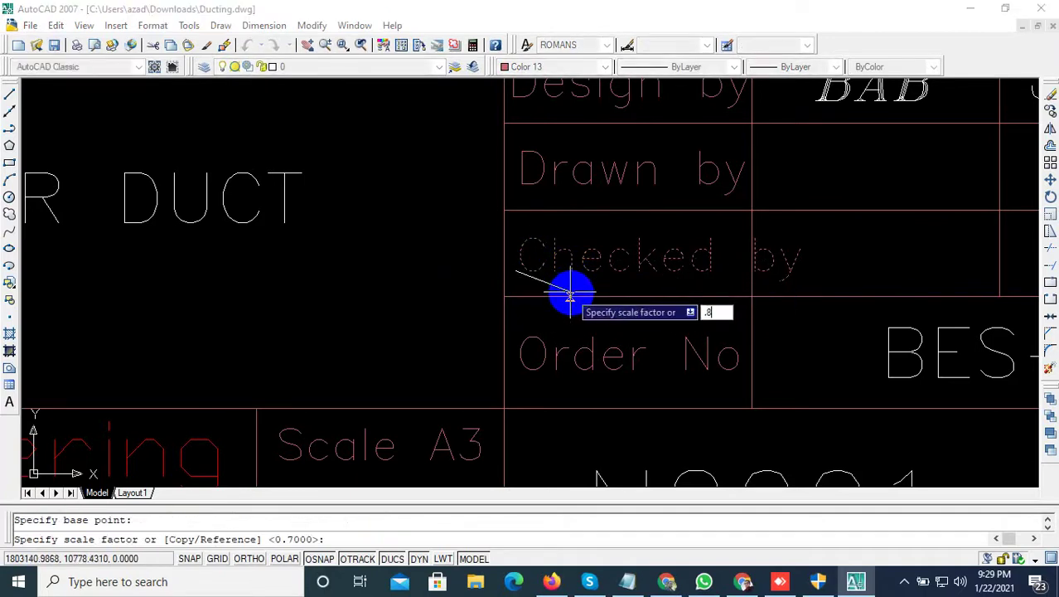
pyautogui.press('Return')
# Step: Zoom out and centre the whole title block in view
pyautogui.press('Escape')
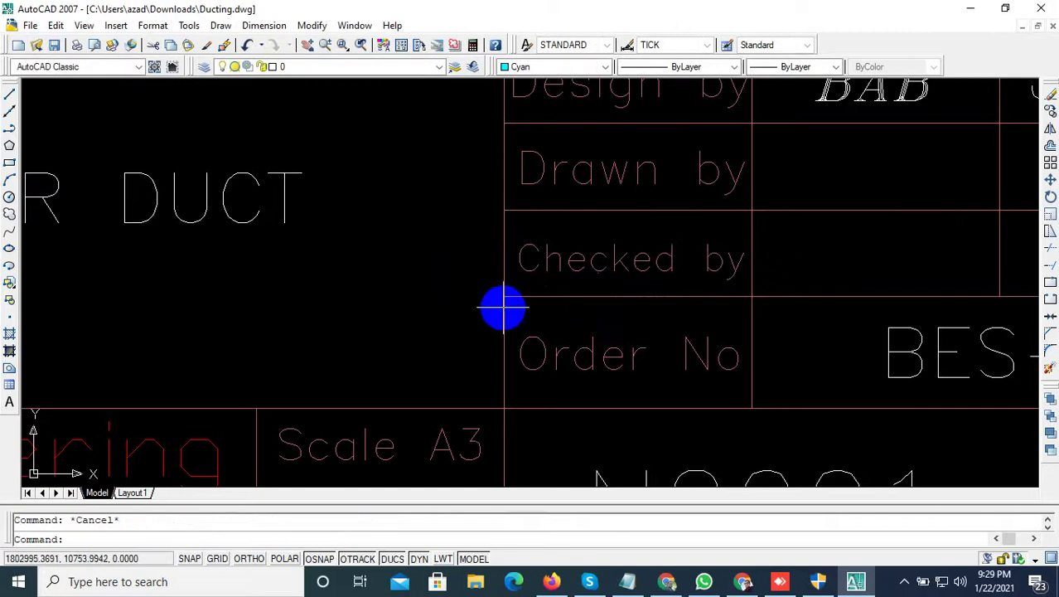
pyautogui.scroll(-2, 485, 355)
pyautogui.scroll(-2, 491, 358)
pyautogui.moveTo(608, 402)
pyautogui.mouseDown(button='middle')
pyautogui.moveTo(558, 426)
pyautogui.moveTo(569, 427)
pyautogui.moveTo(551, 445)
pyautogui.mouseUp(button='middle')
pyautogui.scroll(-2, 568, 391)
pyautogui.scroll(-1, 540, 367)
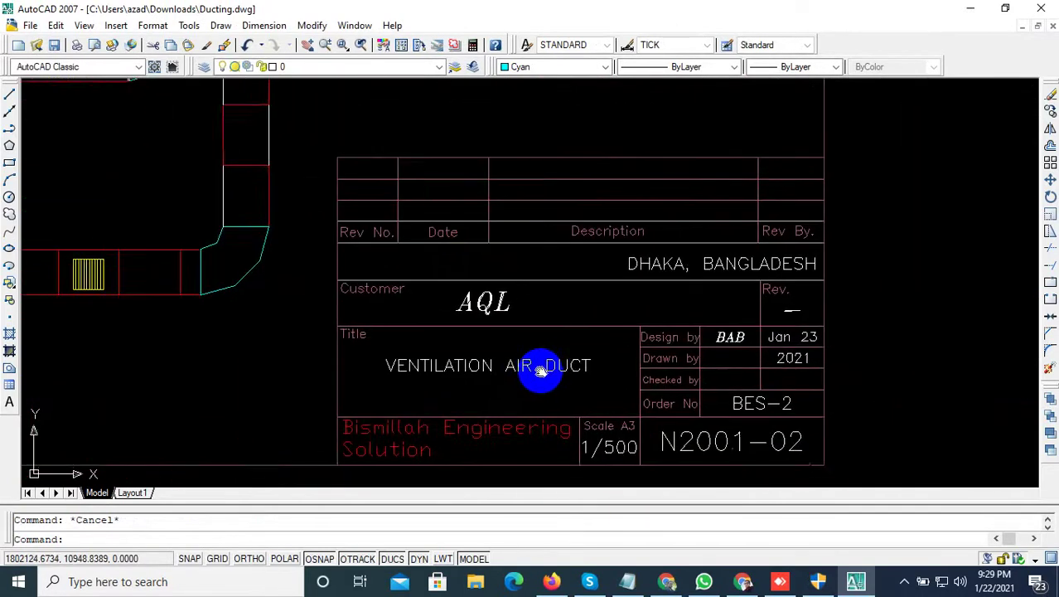
pyautogui.moveTo(633, 373); pyautogui.dragTo(613, 353, button='middle')
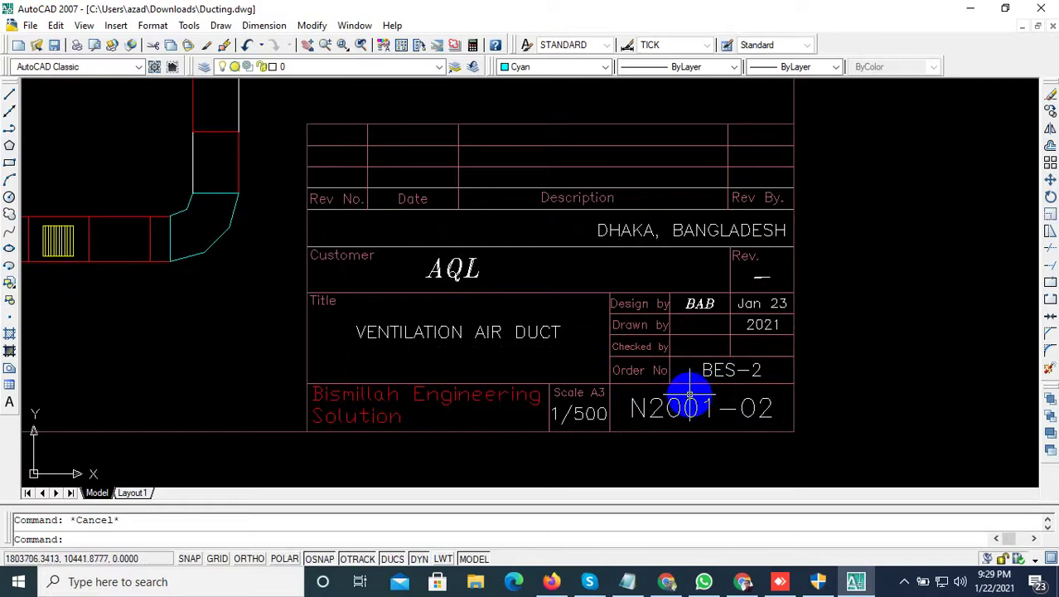
# Step: Match a label's text style onto 'Scale A3', then undo that restyle
pyautogui.write('ma')
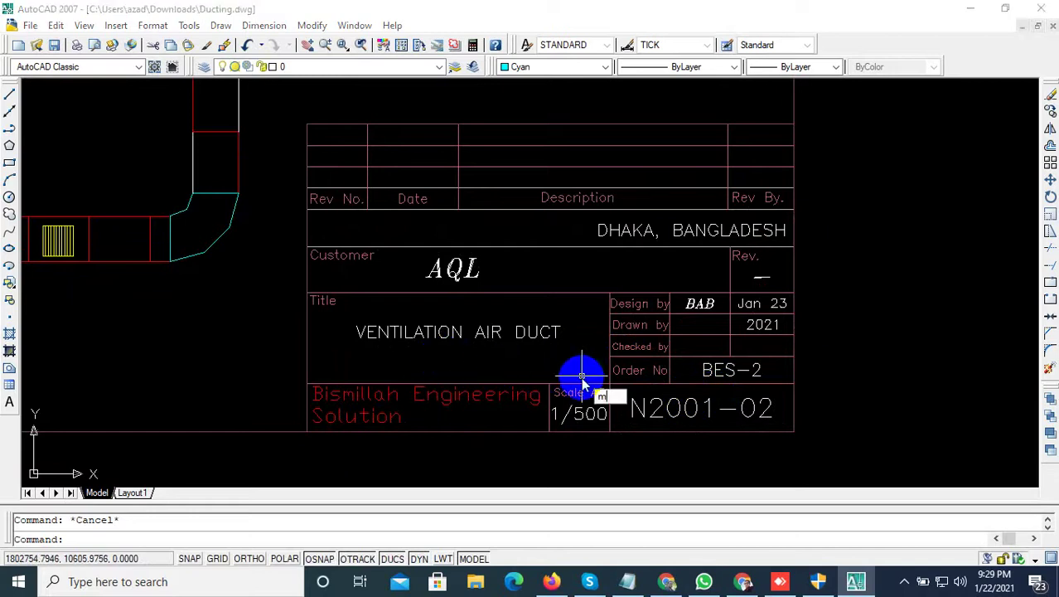
pyautogui.press('Return')
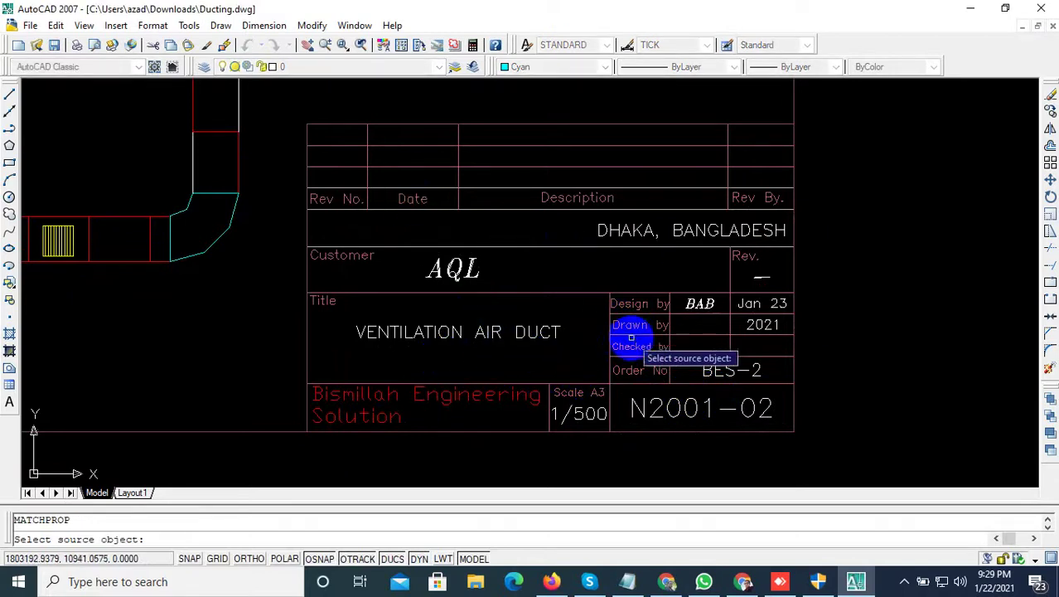
pyautogui.click(631, 347)
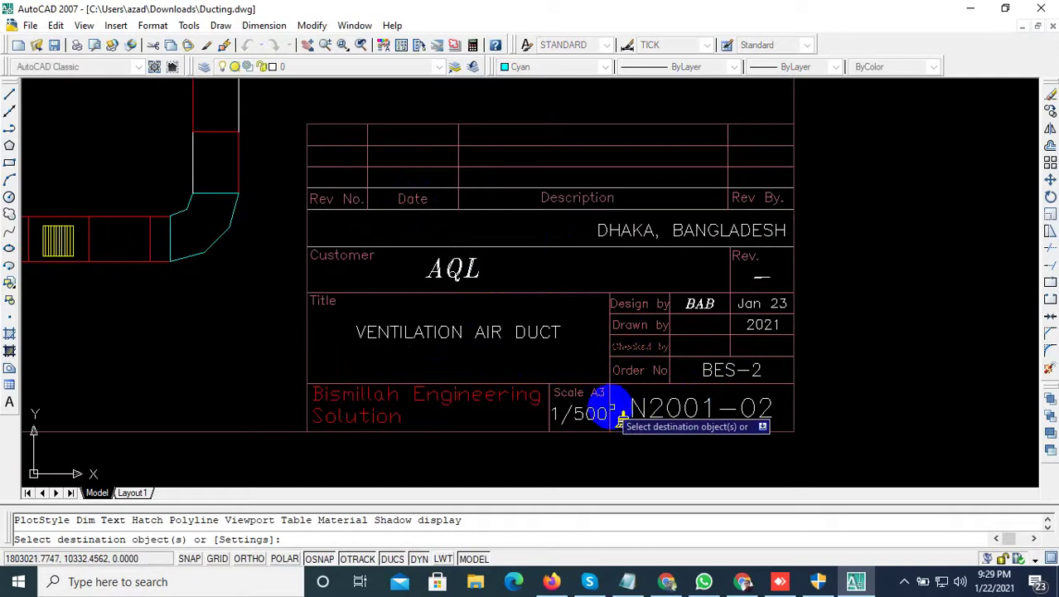
pyautogui.click(585, 399)
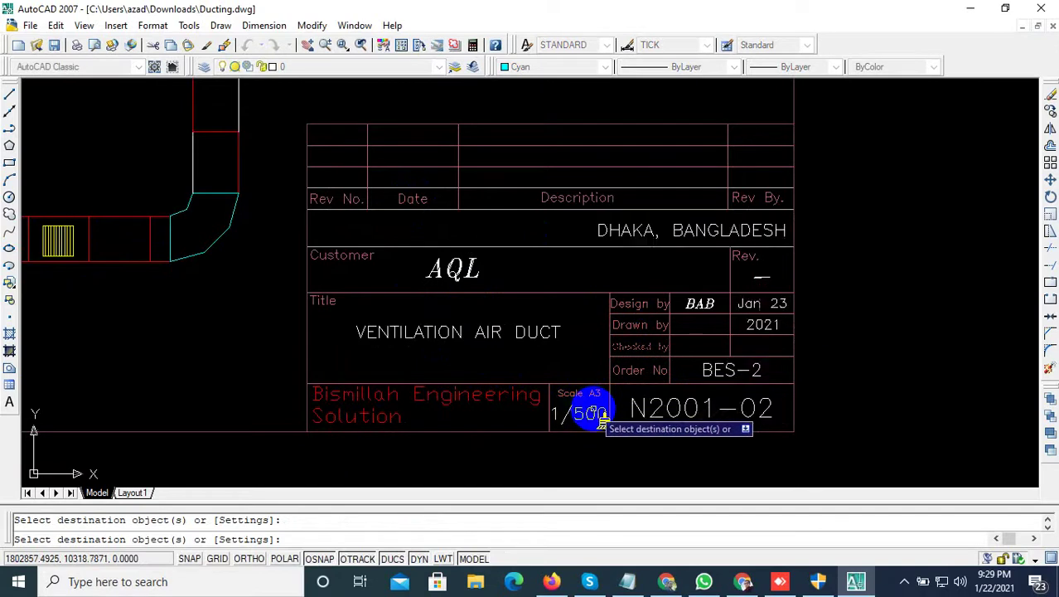
pyautogui.press('Escape')
pyautogui.hotkey('ctrl', 'z')
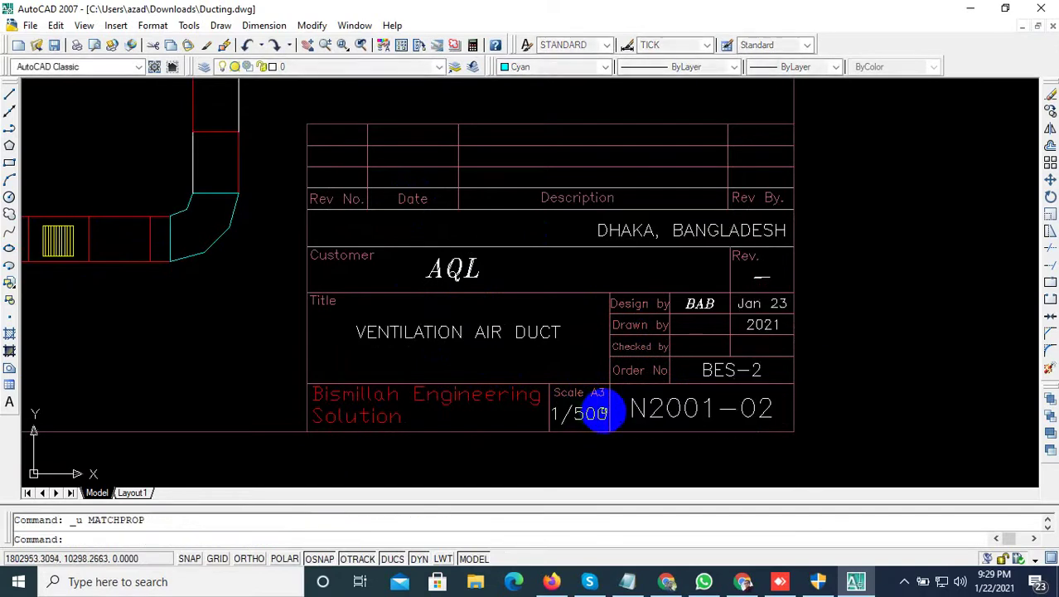
# Step: Window-select the lower duct's Blower 16'' label
pyautogui.scroll(-4, 683, 372)
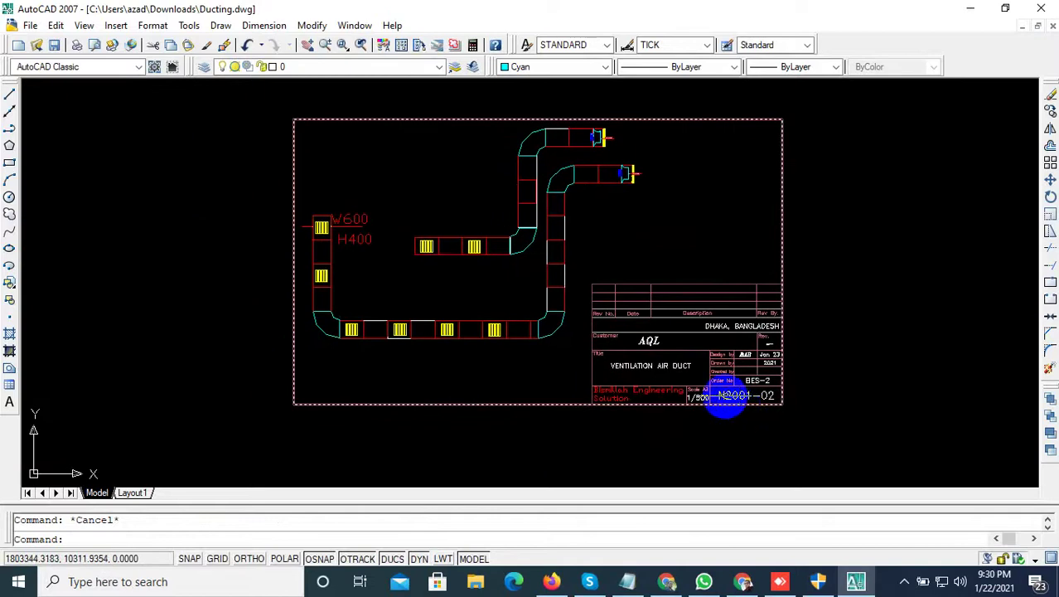
pyautogui.scroll(5, 638, 203)
pyautogui.scroll(5, 623, 300)
pyautogui.scroll(3, 564, 203)
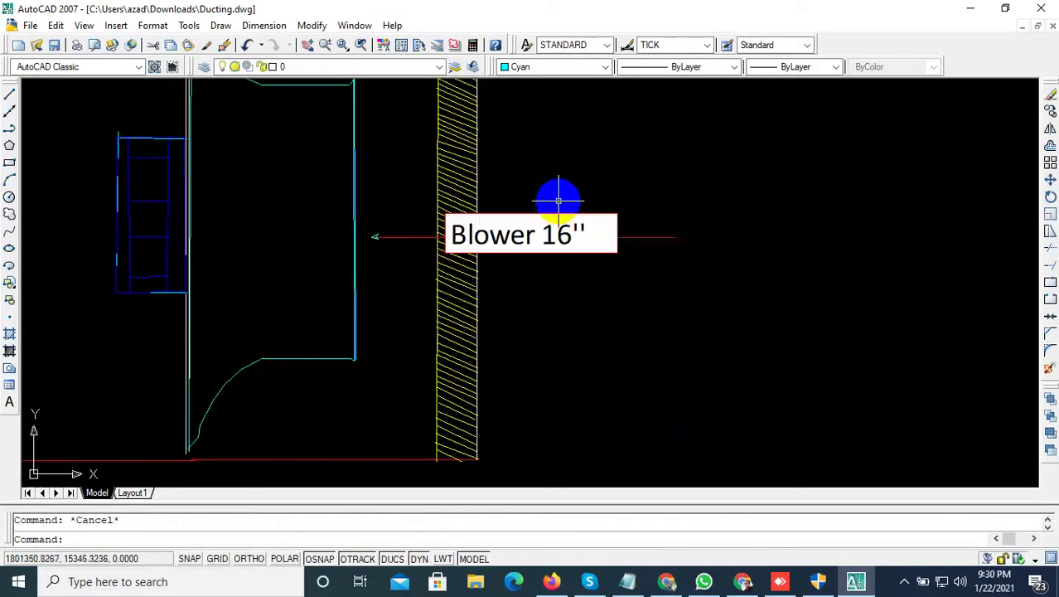
pyautogui.click(555, 213)
pyautogui.click(557, 225)
pyautogui.click(568, 235)
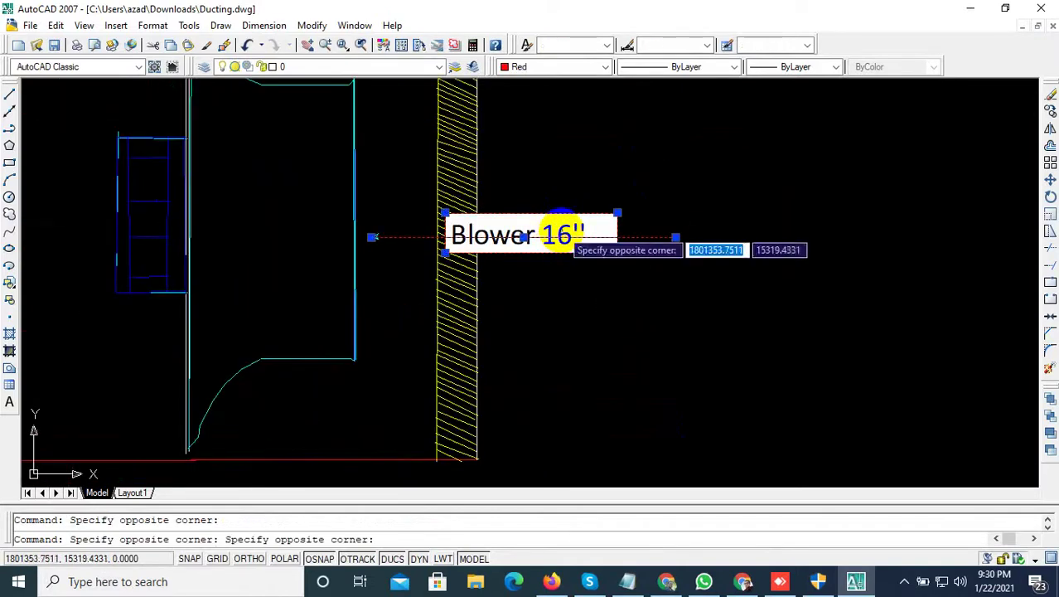
pyautogui.click(639, 229)
pyautogui.click(540, 224)
pyautogui.click(554, 234)
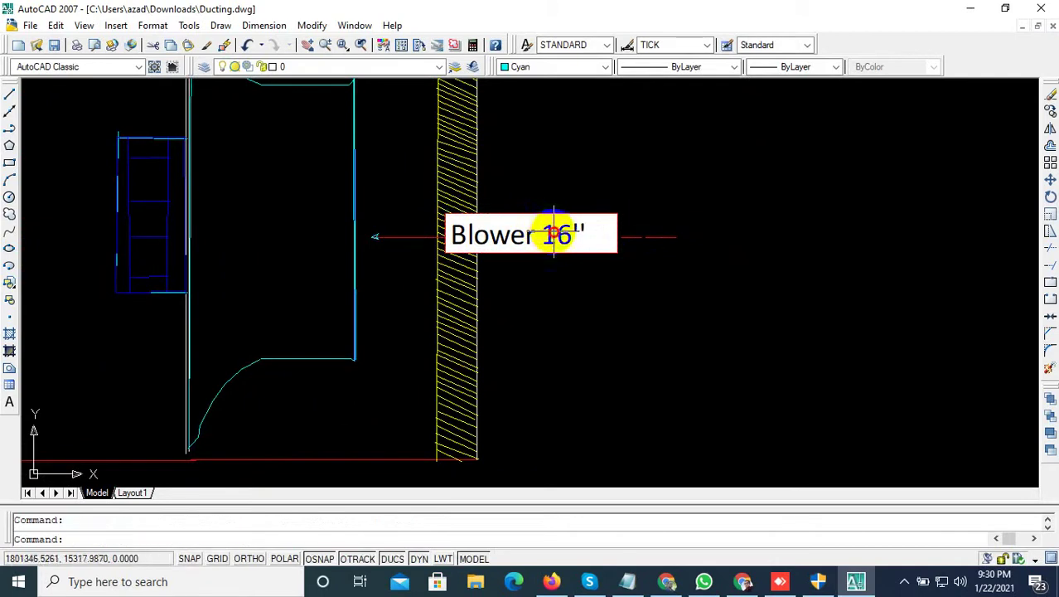
pyautogui.click(599, 230)
pyautogui.click(515, 236)
# Step: Scale the Blower 16'' label by 1.80 from its corner
pyautogui.scroll(-5, 579, 276)
pyautogui.scroll(-2, 636, 309)
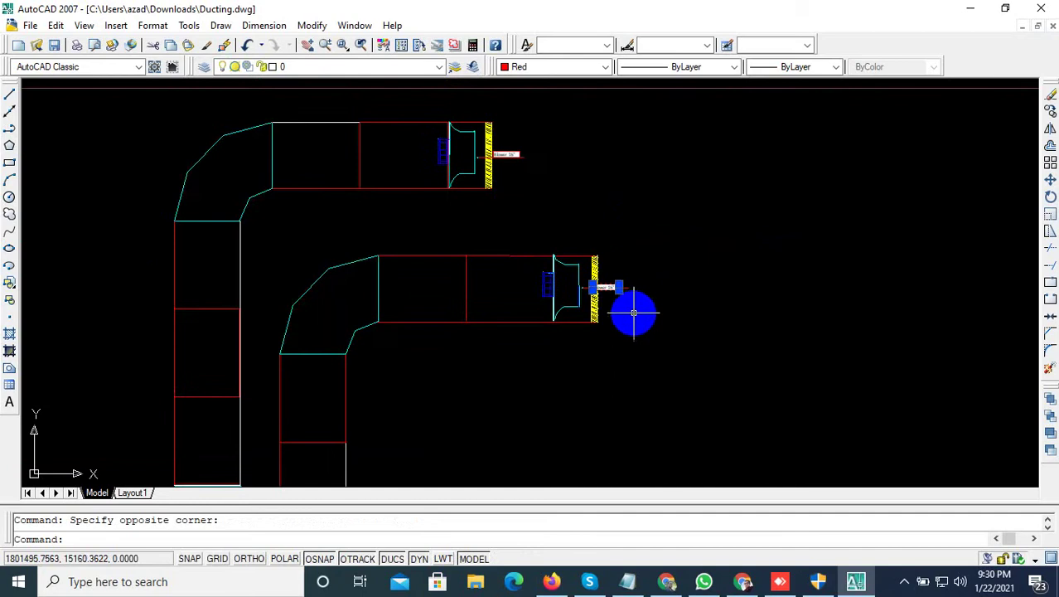
pyautogui.write('sc')
pyautogui.press('Return')
pyautogui.scroll(5, 627, 307)
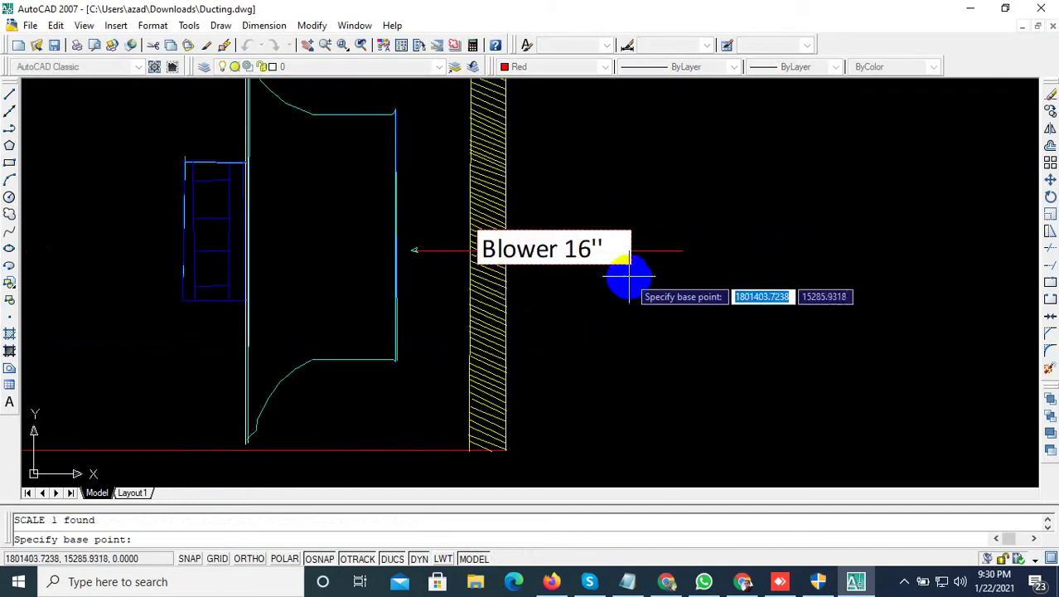
pyautogui.click(630, 276)
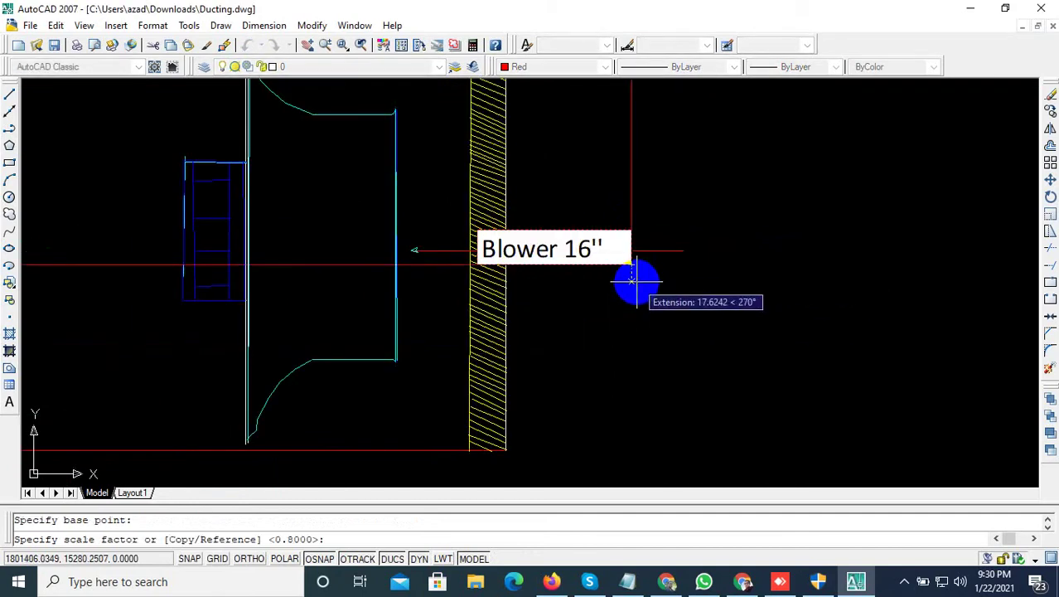
pyautogui.write('1.80')
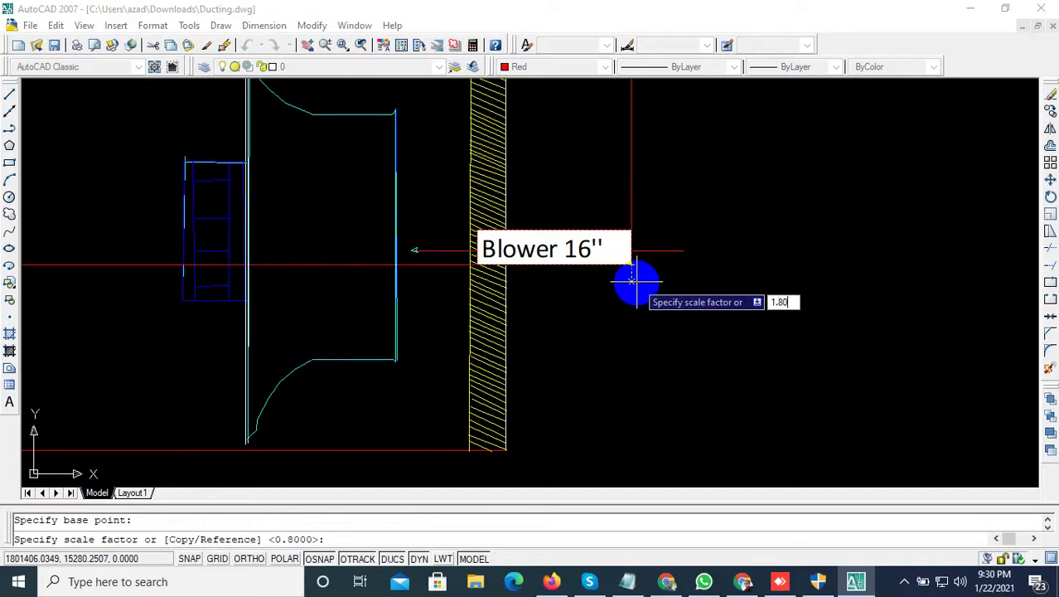
pyautogui.press('Return')
# Step: Move the enlarged label just right of the blower's hatched wall
pyautogui.scroll(-4, 625, 290)
pyautogui.scroll(3, 603, 286)
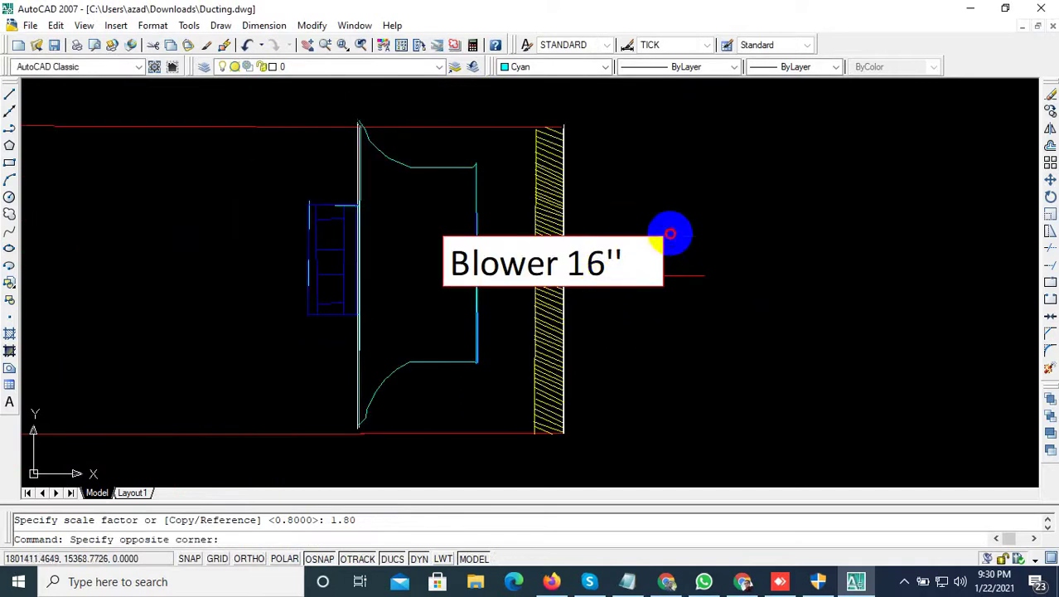
pyautogui.click(615, 315)
pyautogui.moveTo(778, 304); pyautogui.dragTo(698, 296, button='middle')
pyautogui.write('m')
pyautogui.press('Return')
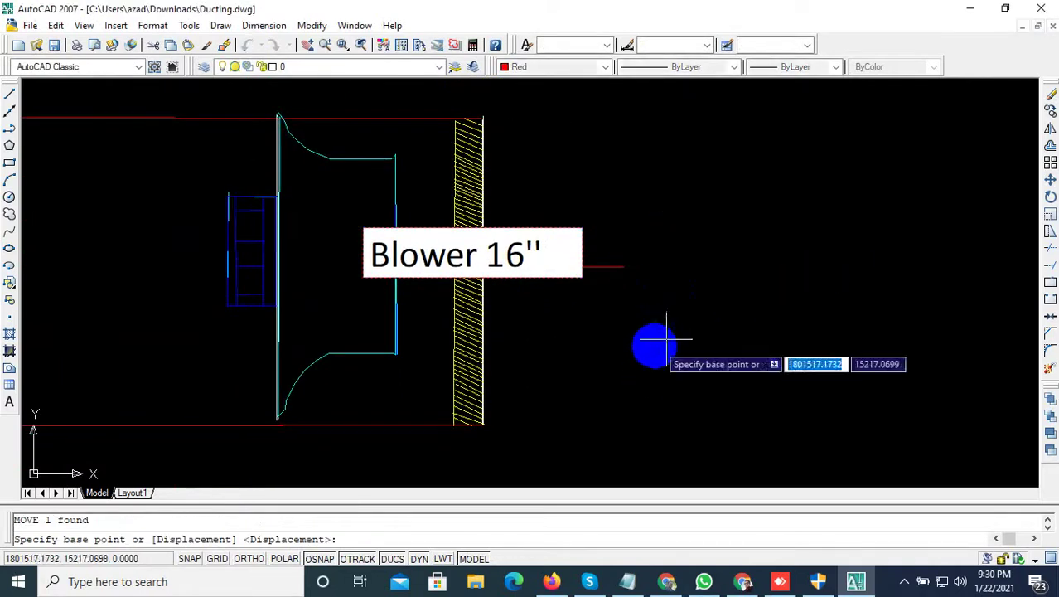
pyautogui.click(635, 369)
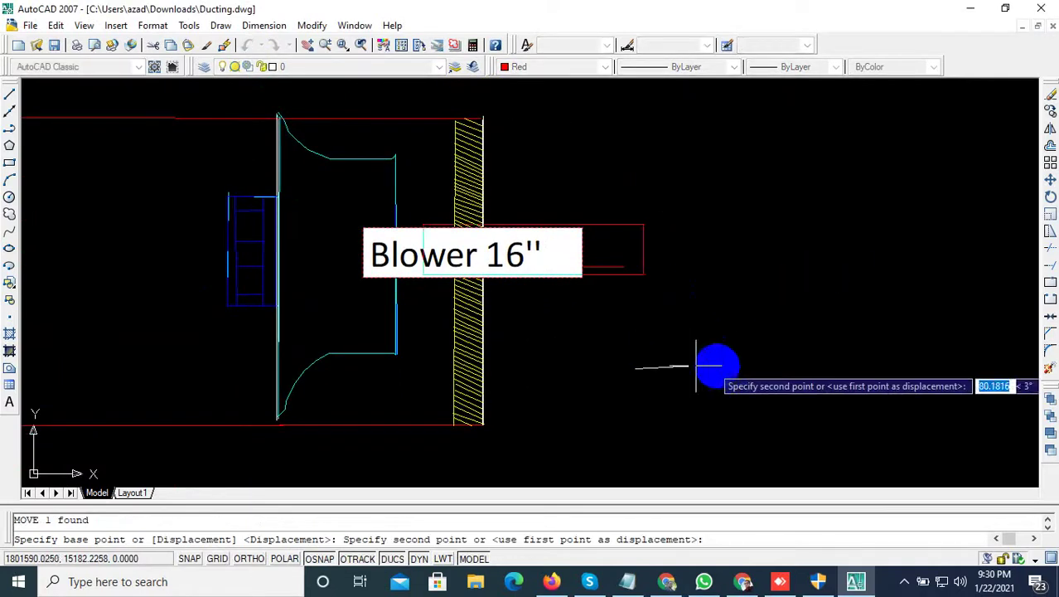
pyautogui.click(759, 367)
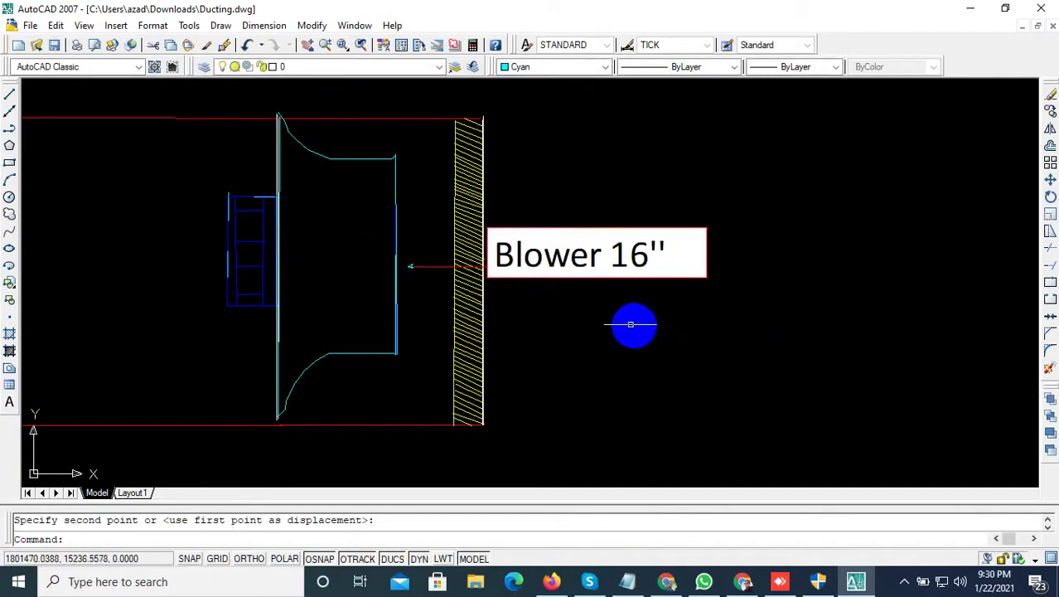
# Step: Try stretching the label's leader to the right, then undo and leave it unchanged
pyautogui.click(446, 265)
pyautogui.click(623, 267)
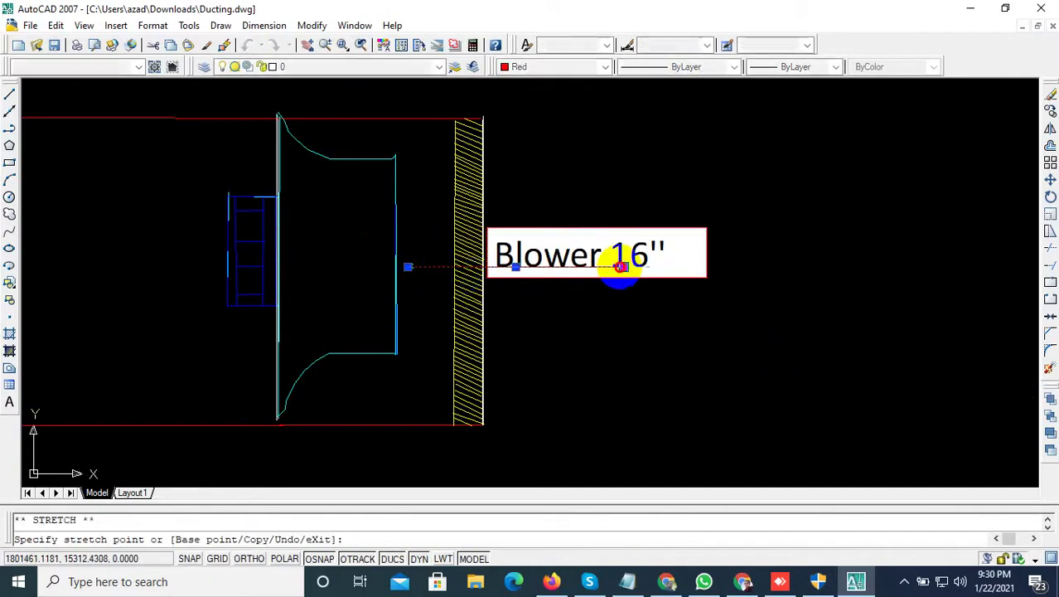
pyautogui.click(753, 265)
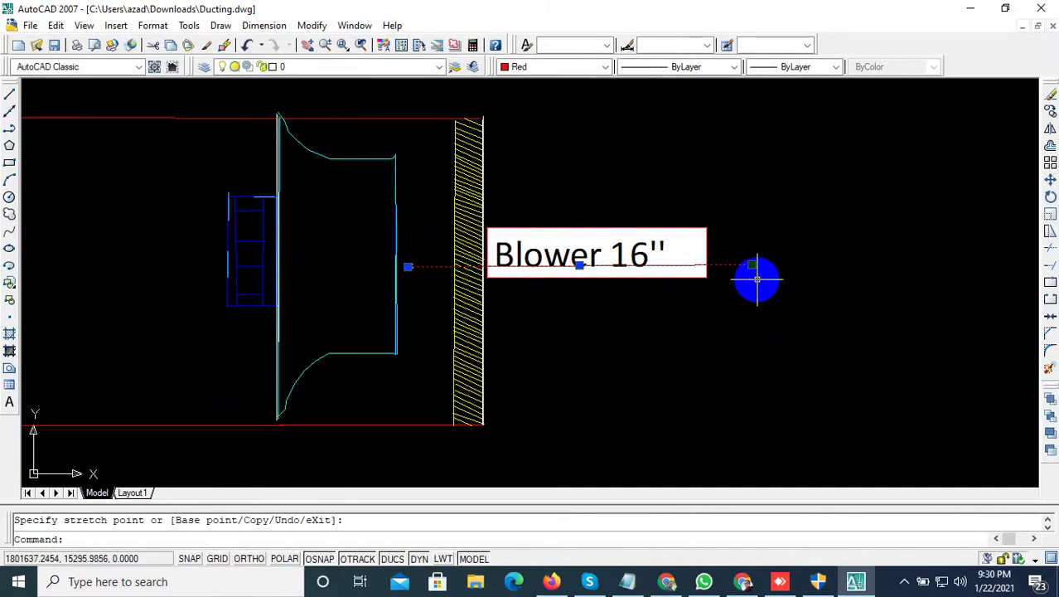
pyautogui.hotkey('ctrl', 'z')
pyautogui.click(418, 269)
pyautogui.click(636, 267)
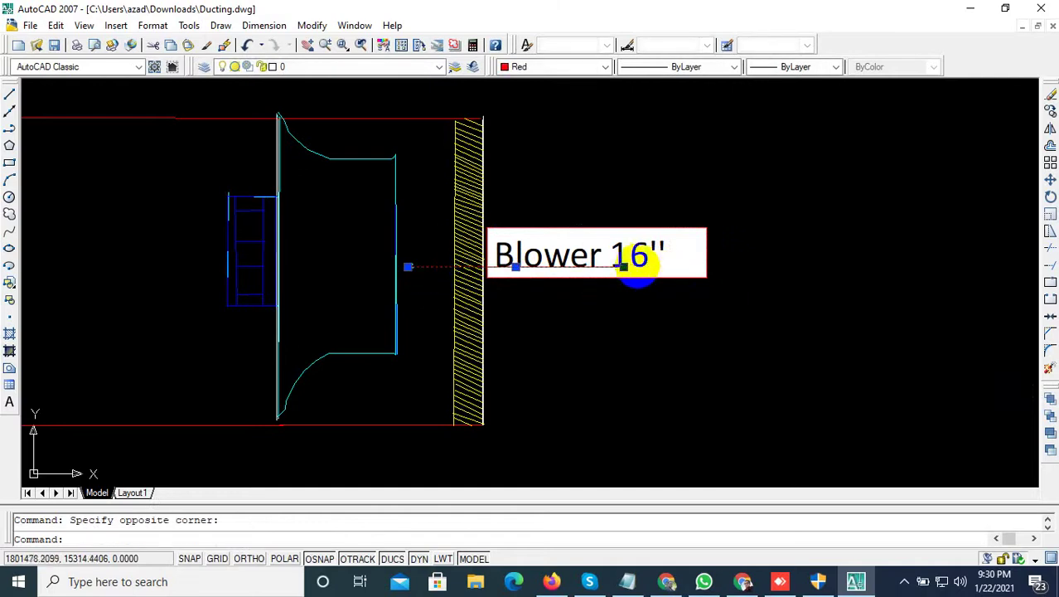
pyautogui.click(625, 267)
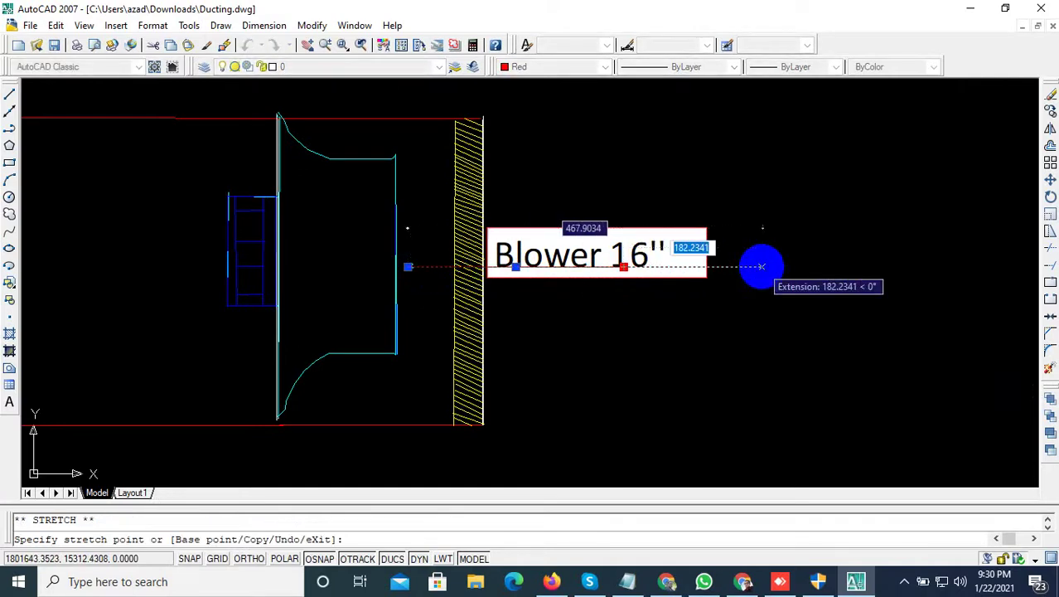
pyautogui.press('Escape')
pyautogui.scroll(-1, 695, 323)
# Step: Zoom in on the lower blower and crossing-select its Blower 16'' label
pyautogui.scroll(-2, 695, 338)
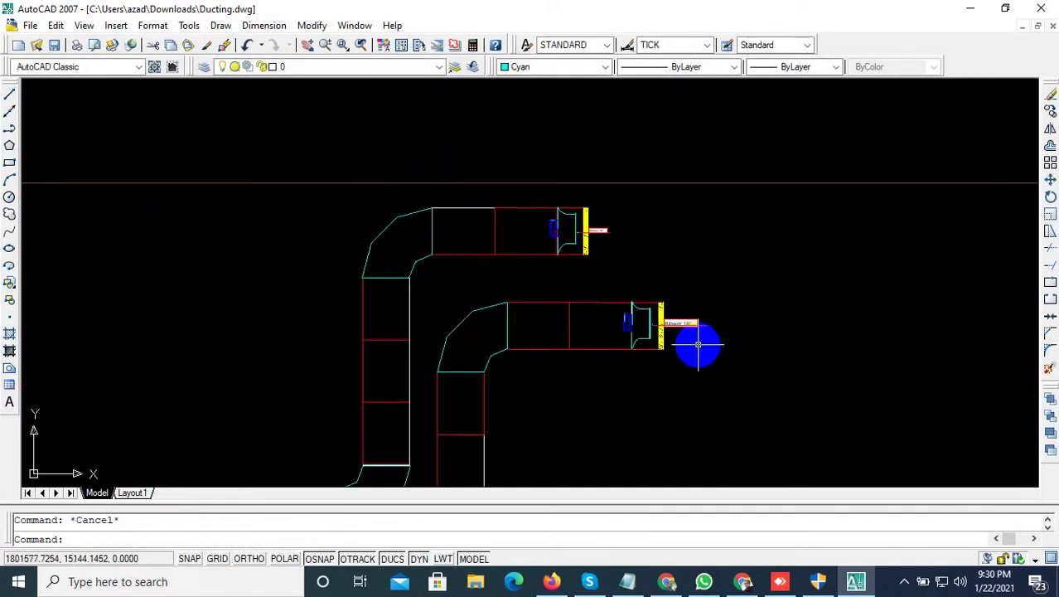
pyautogui.scroll(-1, 685, 358)
pyautogui.scroll(-2, 679, 348)
pyautogui.moveTo(679, 347); pyautogui.dragTo(690, 288, button='middle')
pyautogui.scroll(2, 690, 288)
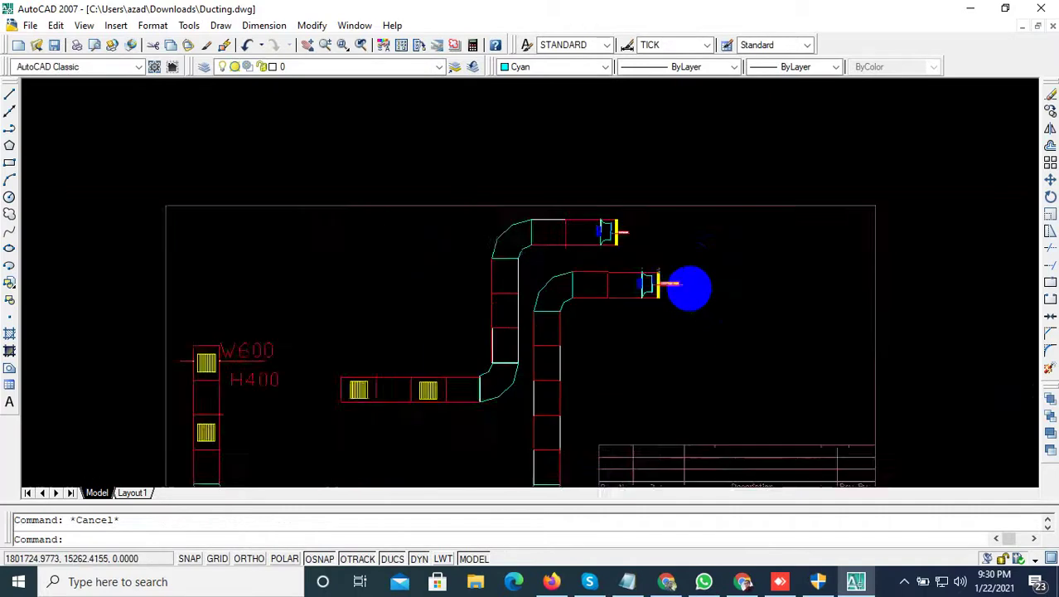
pyautogui.scroll(5, 690, 286)
pyautogui.click(461, 263)
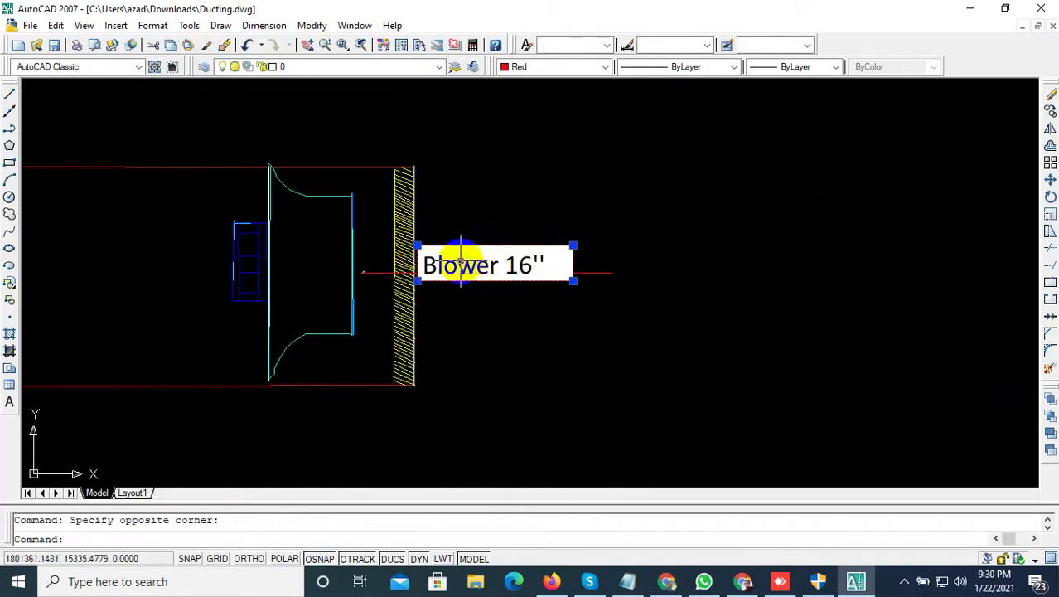
pyautogui.click(620, 220)
pyautogui.click(480, 265)
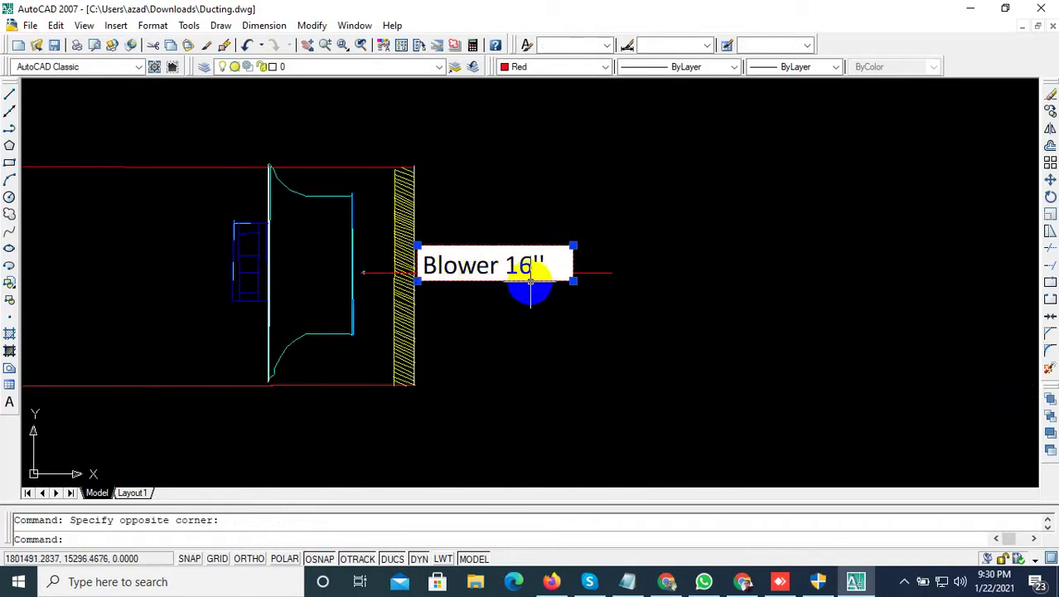
# Step: Scale the Blower 16'' label by a further 1.90 from its corner
pyautogui.write('sc')
pyautogui.press('Return')
pyautogui.click(572, 280)
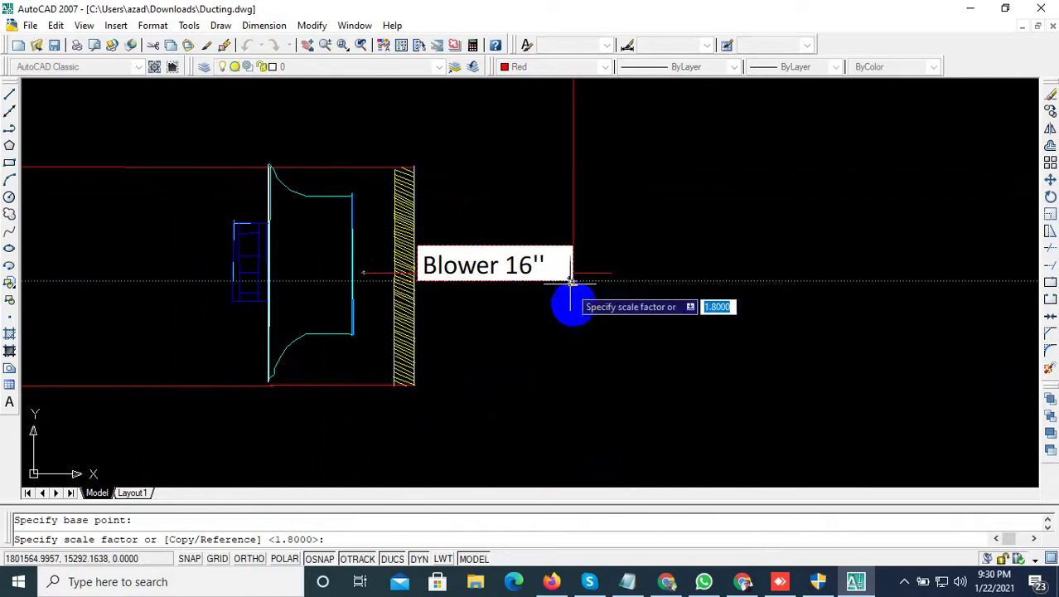
pyautogui.write('1')
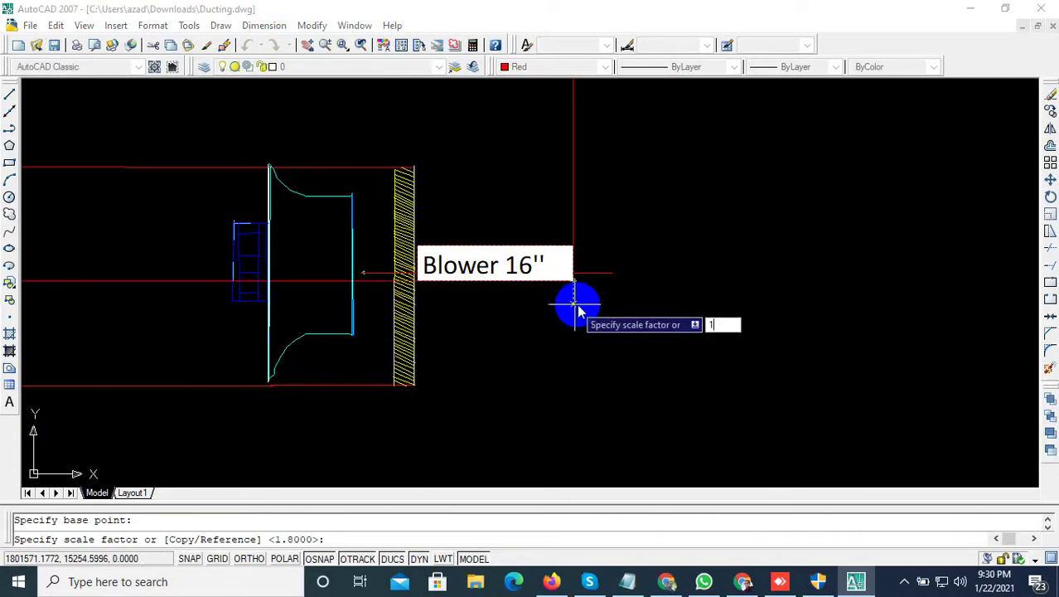
pyautogui.write('.80')
pyautogui.press('Return')
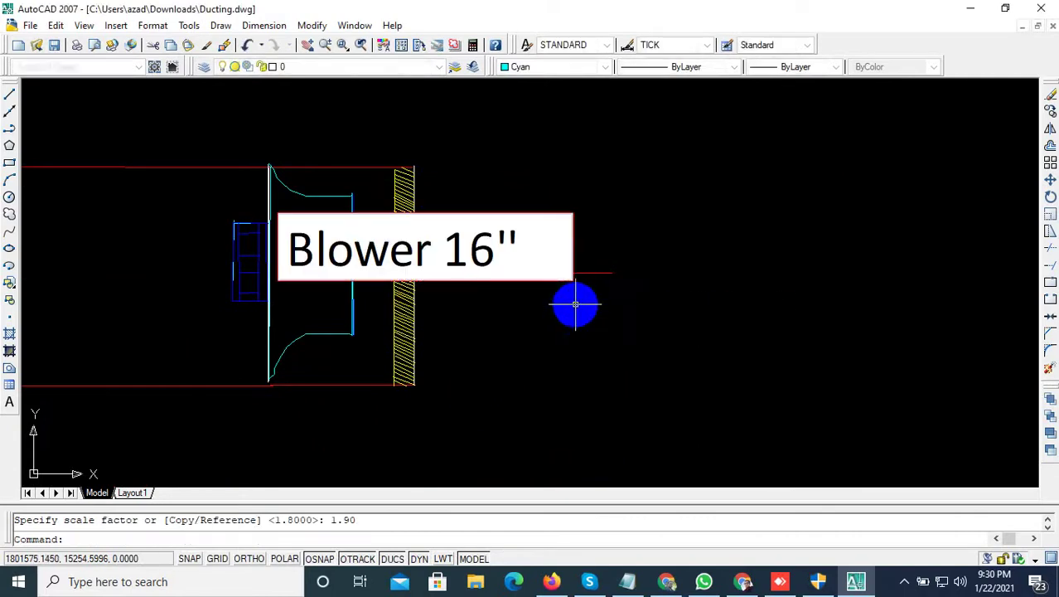
# Step: Move the enlarged label right so it starts at the hatched wall's edge
pyautogui.click(588, 235)
pyautogui.click(449, 260)
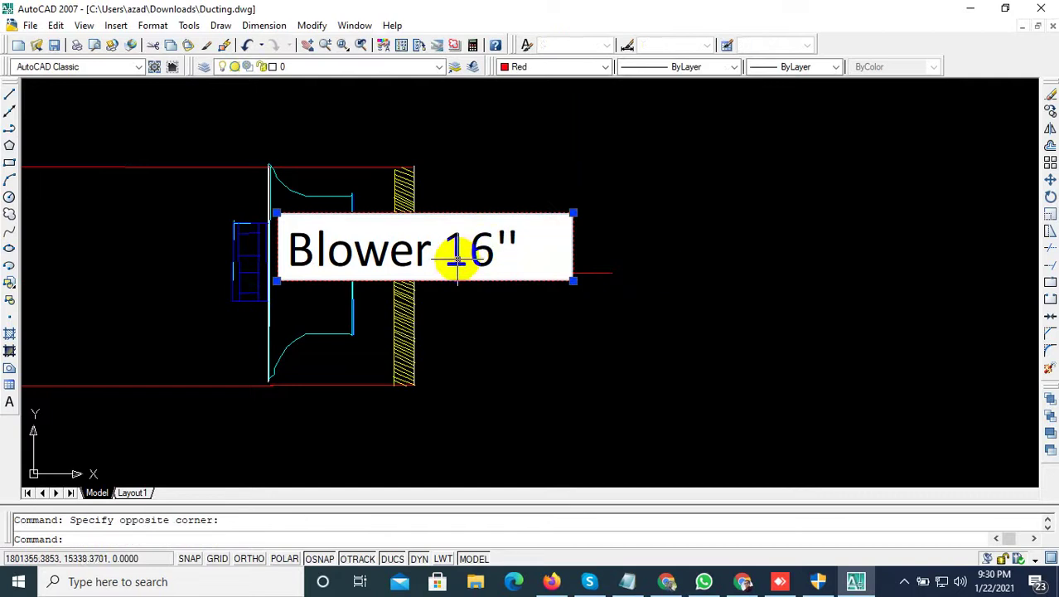
pyautogui.write('m')
pyautogui.press('Return')
pyautogui.click(632, 360)
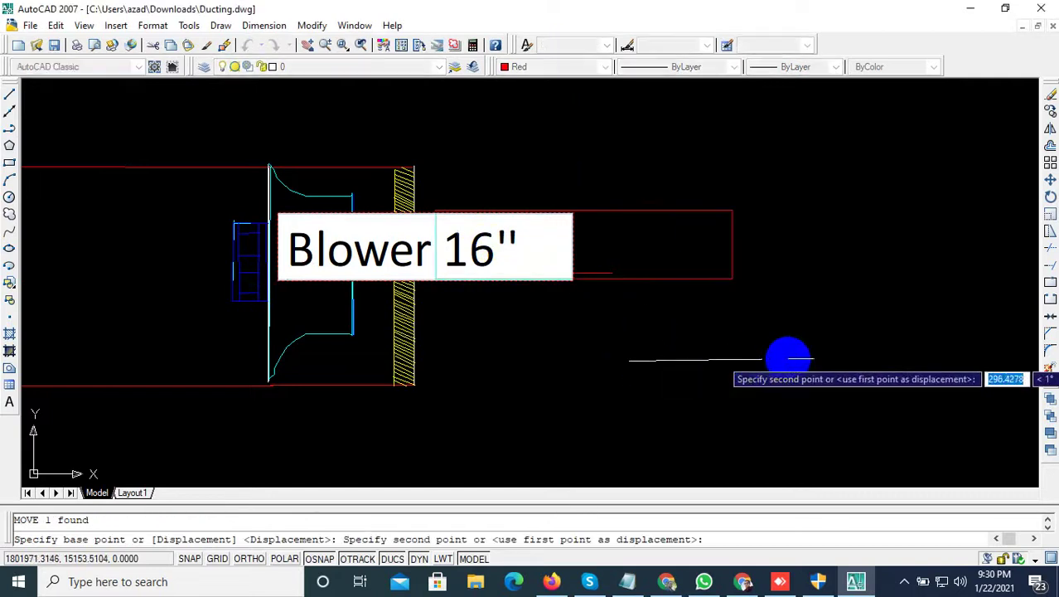
pyautogui.click(786, 359)
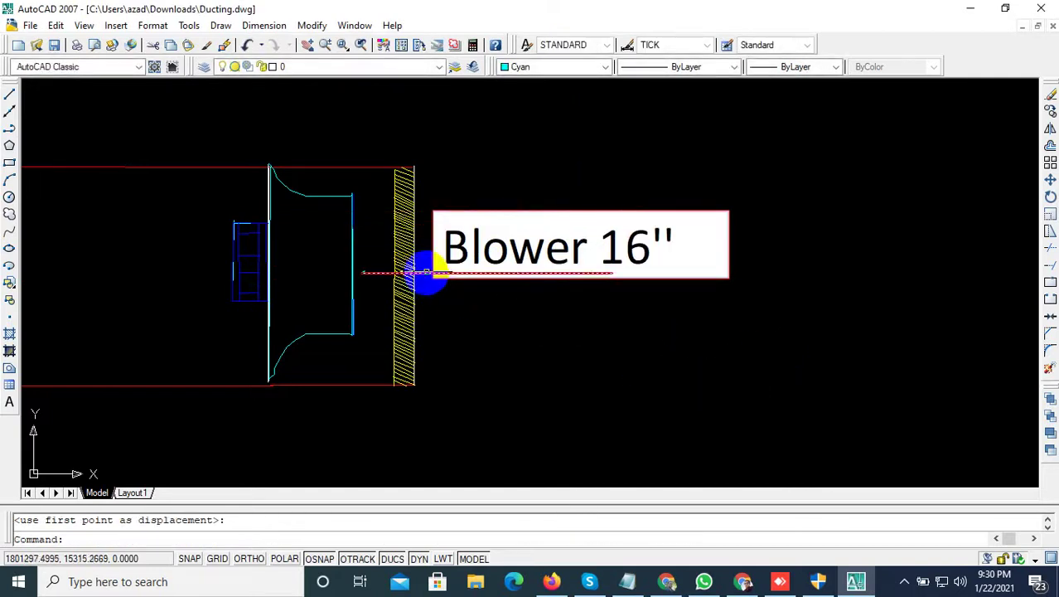
pyautogui.click(612, 273)
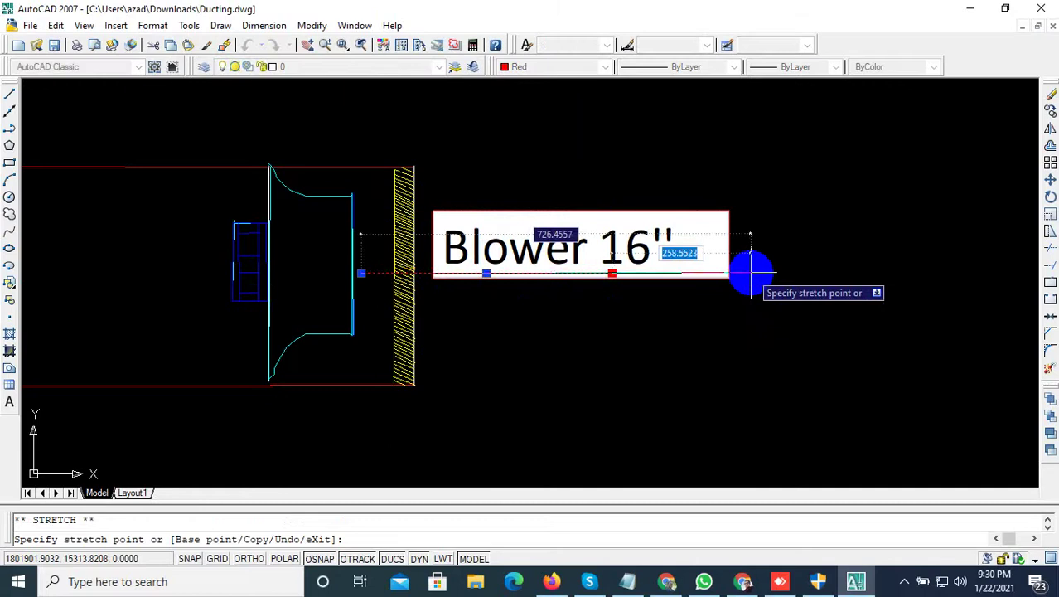
pyautogui.press('Escape')
pyautogui.scroll(-2, 760, 273)
# Step: Try stretching the small upper-duct label horizontally with Ortho on, then cancel
pyautogui.scroll(-2, 779, 272)
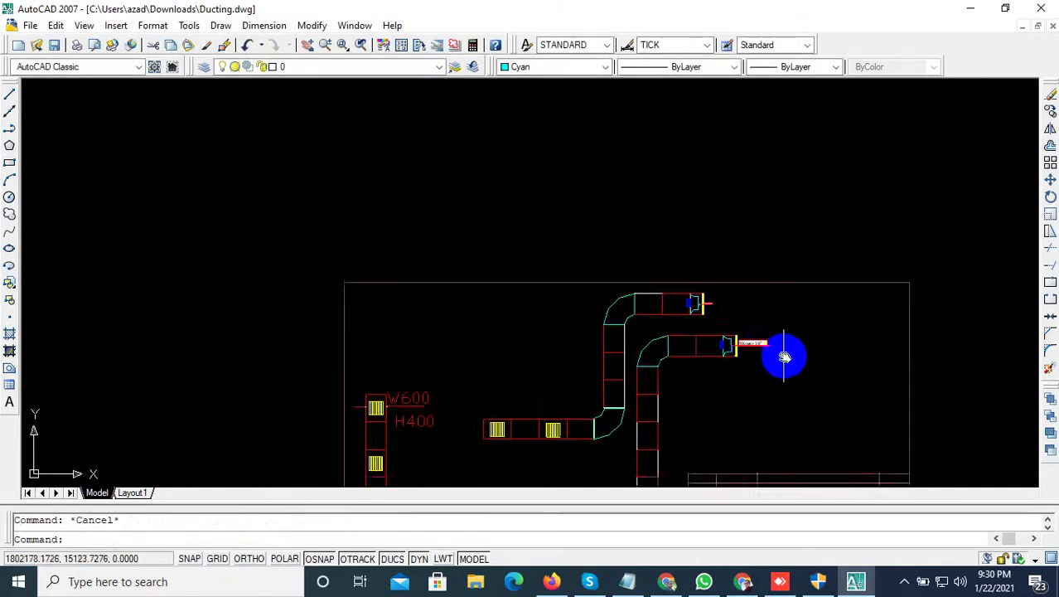
pyautogui.scroll(2, 791, 271)
pyautogui.scroll(4, 736, 236)
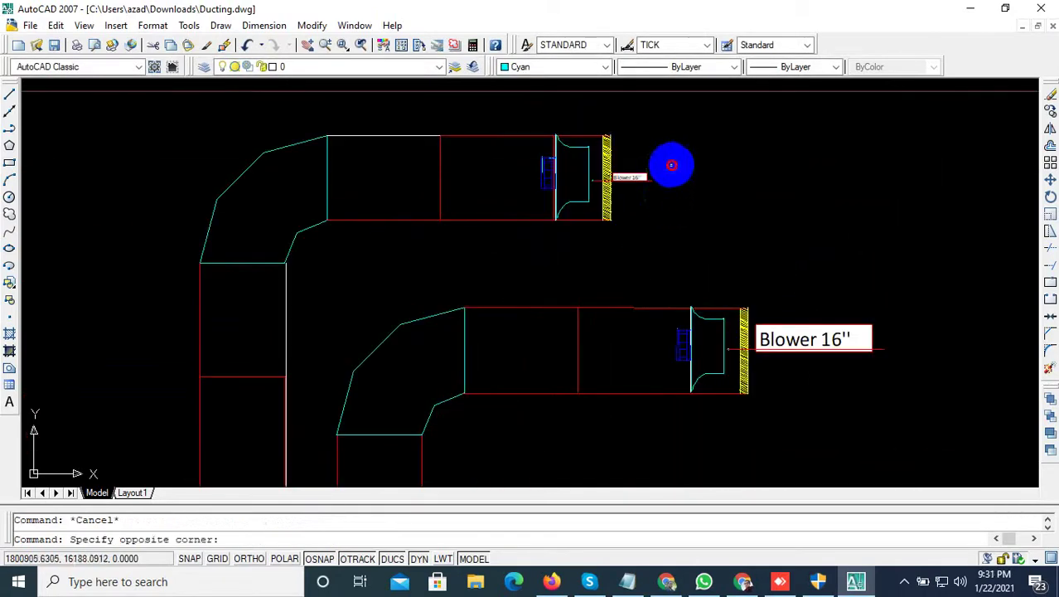
pyautogui.click(657, 190)
pyautogui.click(652, 180)
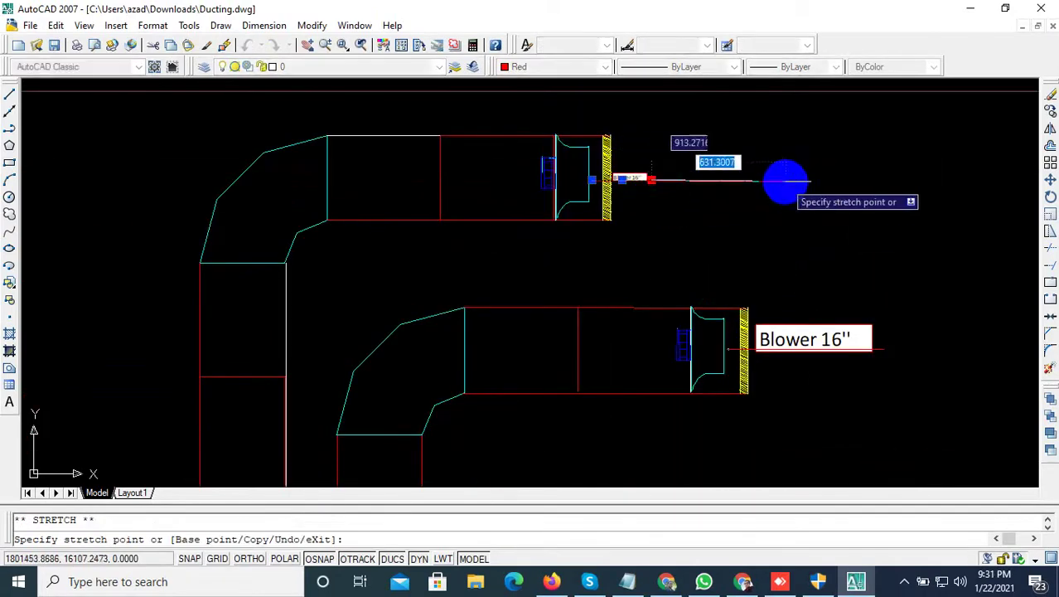
pyautogui.press('F8')
pyautogui.click(825, 179)
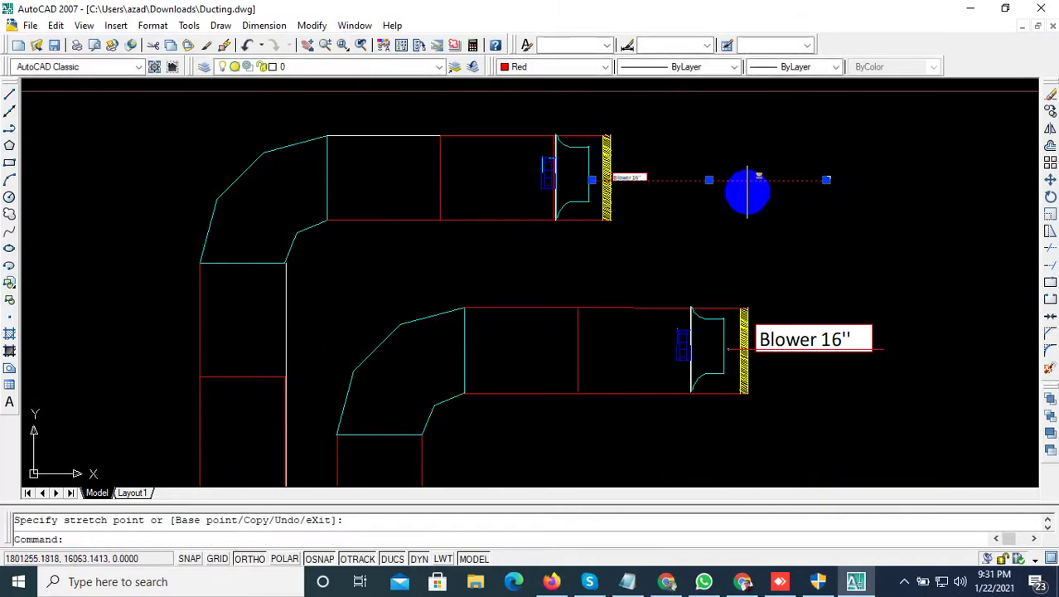
pyautogui.scroll(3, 655, 166)
pyautogui.press('Escape')
# Step: Delete the small label on the upper duct
pyautogui.click(706, 172)
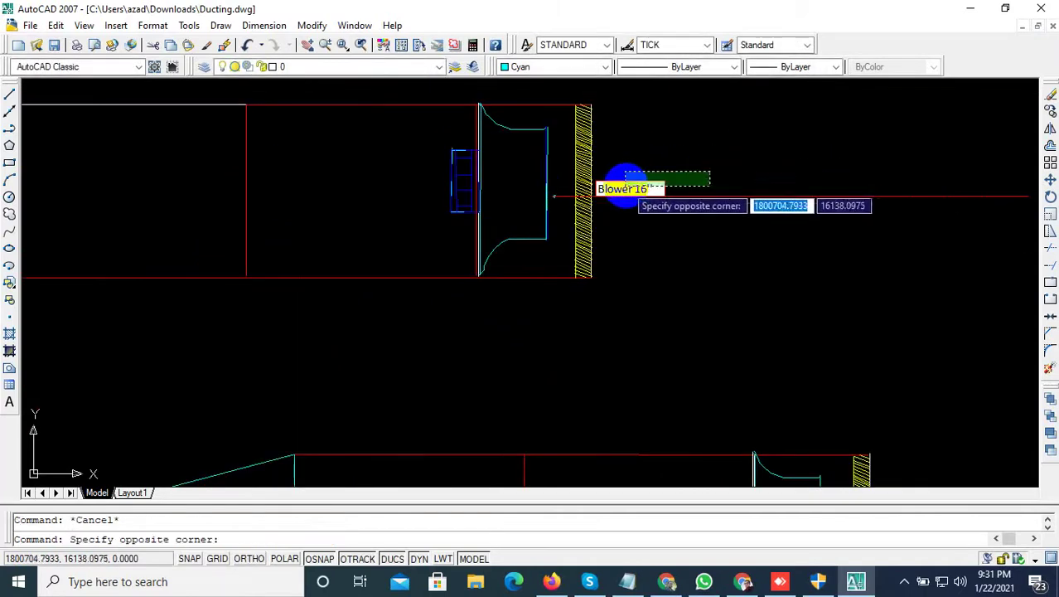
pyautogui.click(634, 189)
pyautogui.press('Delete')
pyautogui.scroll(-3, 746, 265)
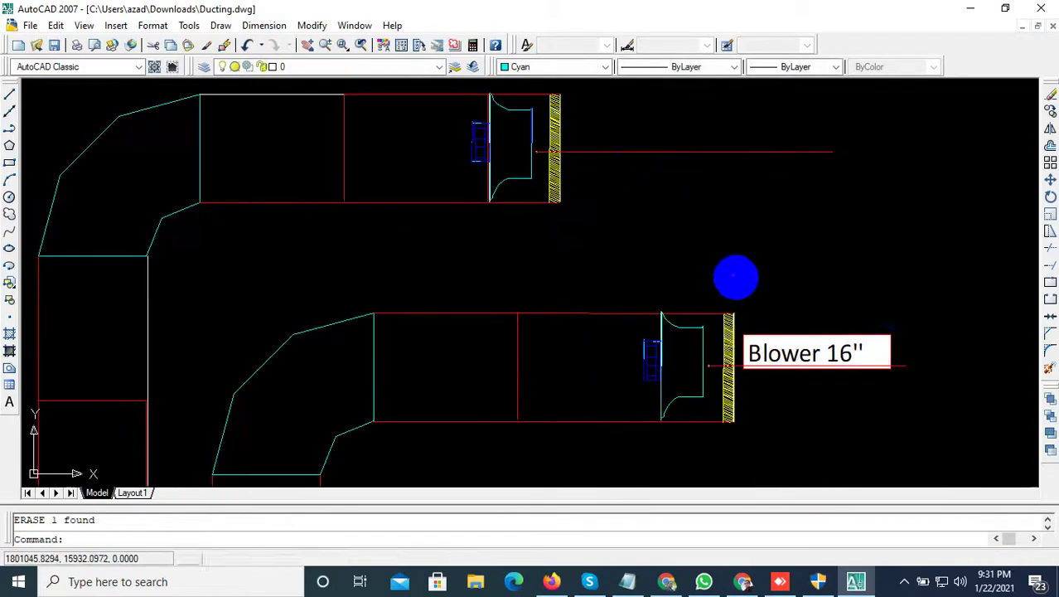
# Step: Copy the large lower Blower 16" label to the upper blower outlet
pyautogui.press('Escape')
pyautogui.click(902, 306)
pyautogui.click(797, 348)
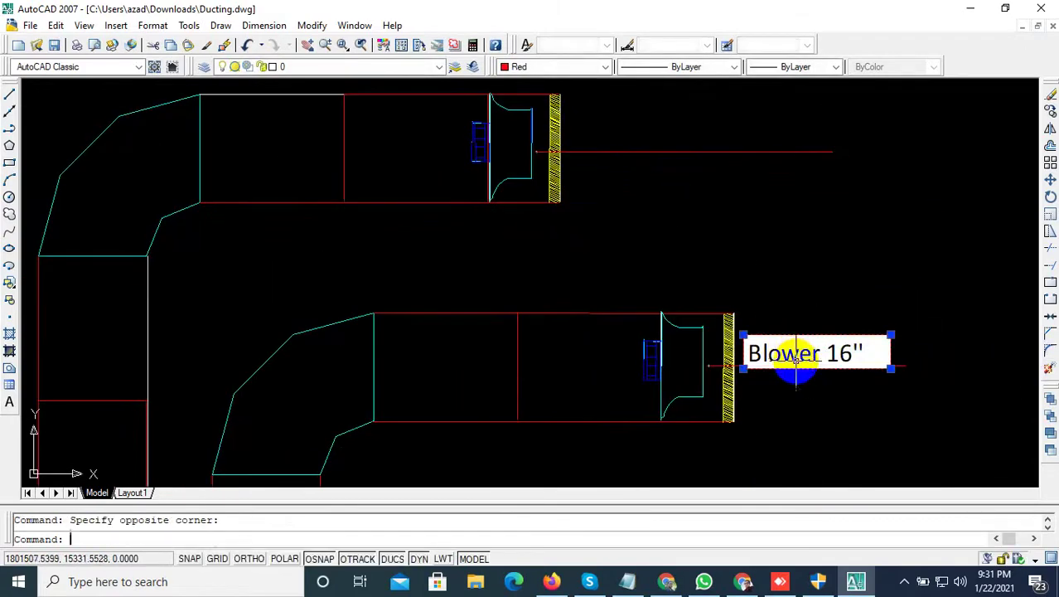
pyautogui.write('co')
pyautogui.press('Return')
pyautogui.click(806, 358)
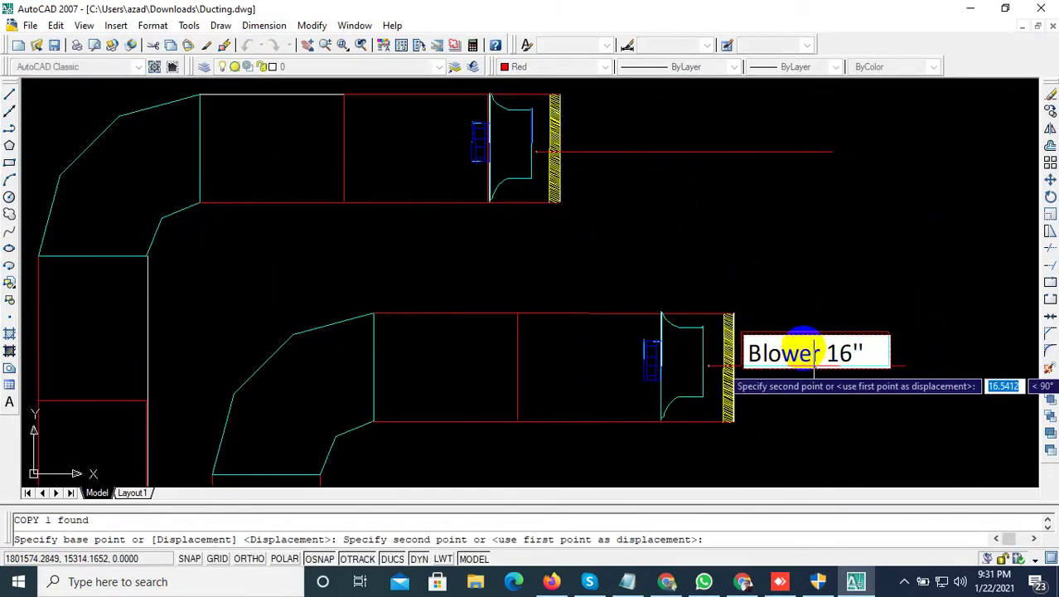
pyautogui.click(667, 152)
pyautogui.scroll(-3, 704, 265)
pyautogui.press('Escape')
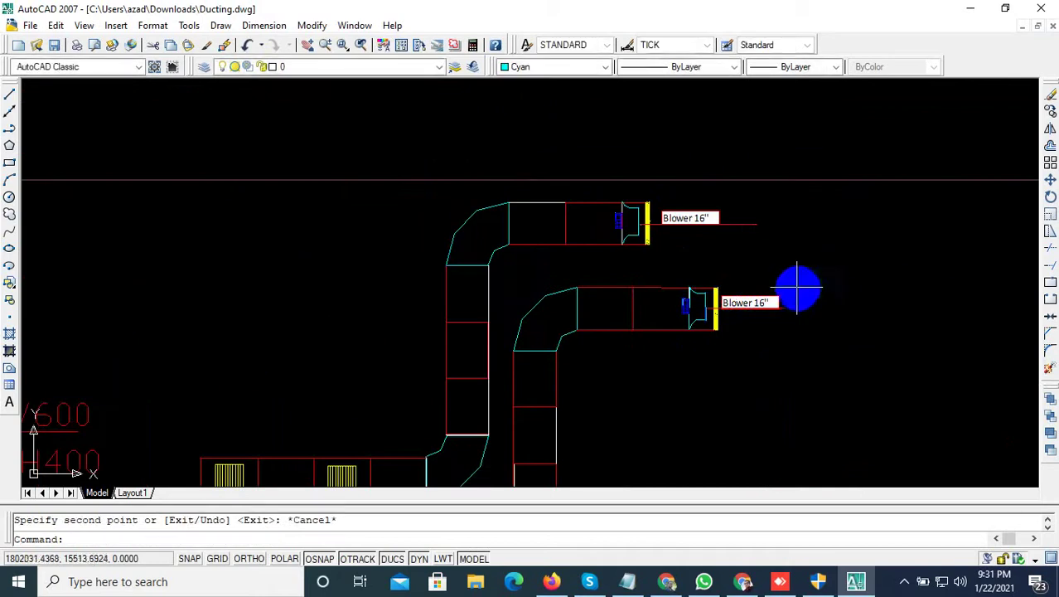
# Step: Abandon a trial grip-stretch of the Blower 16" label and zoom back out
pyautogui.click(797, 288)
pyautogui.click(740, 214)
pyautogui.scroll(3, 755, 226)
pyautogui.click(752, 222)
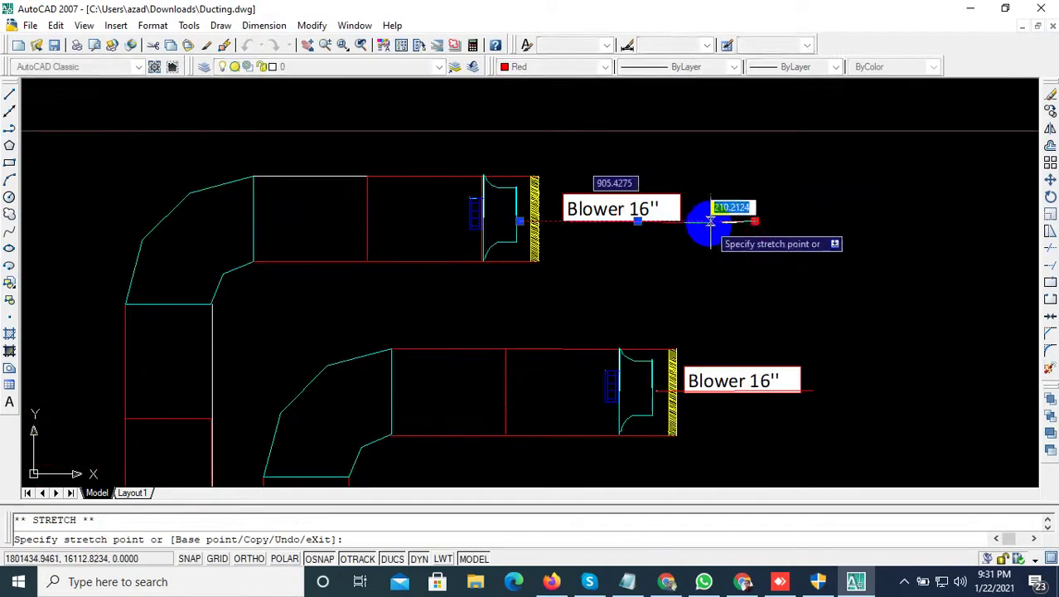
pyautogui.press('Escape')
pyautogui.scroll(-3, 710, 230)
pyautogui.scroll(-1, 719, 354)
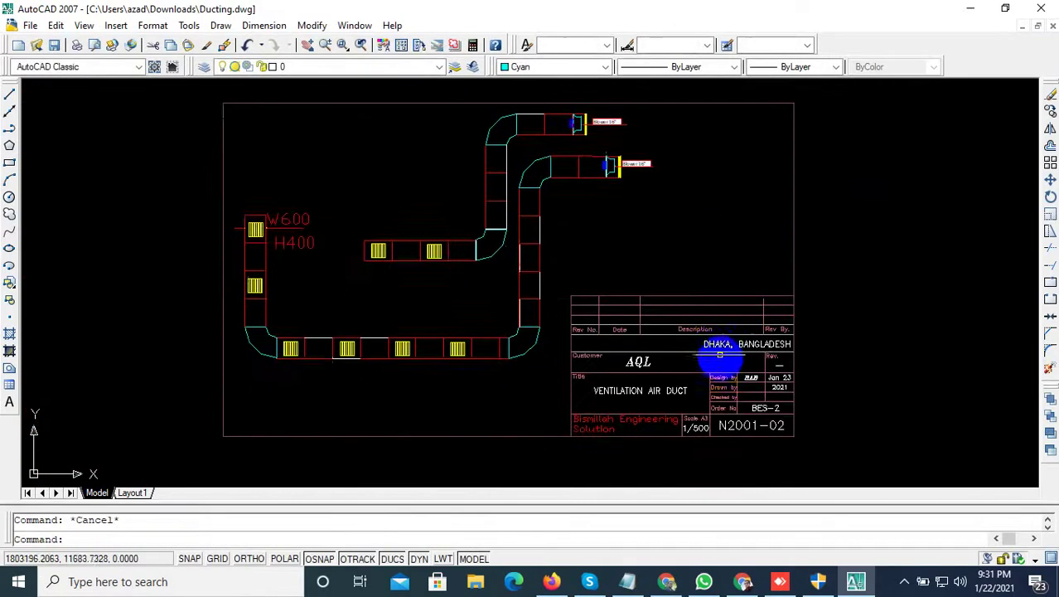
pyautogui.scroll(2, 720, 354)
pyautogui.scroll(-3, 800, 301)
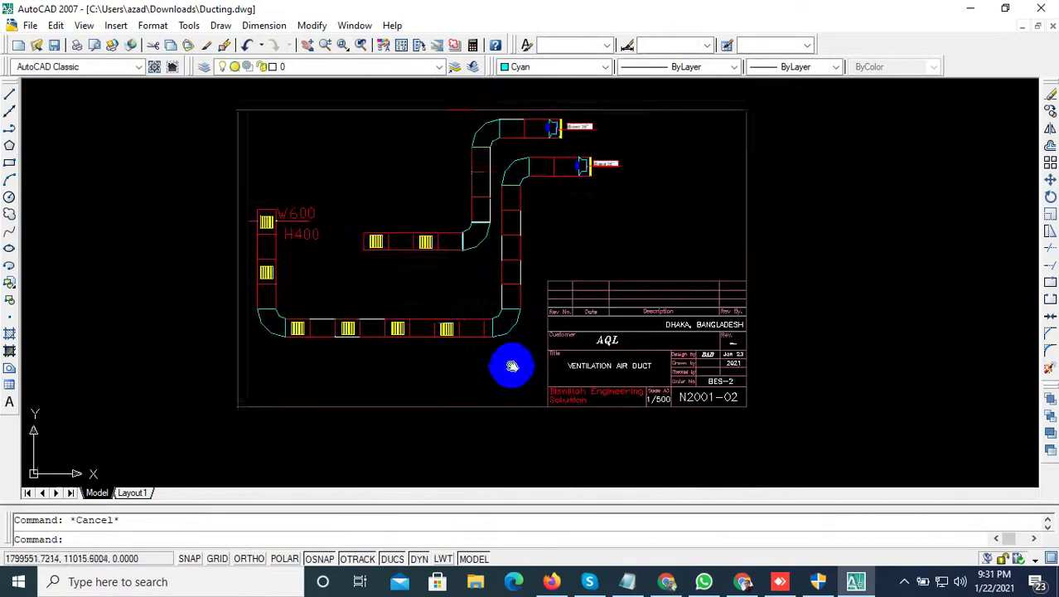
# Step: Save the drawing and centre it in the view
pyautogui.click(52, 45)
pyautogui.scroll(-2, 373, 278)
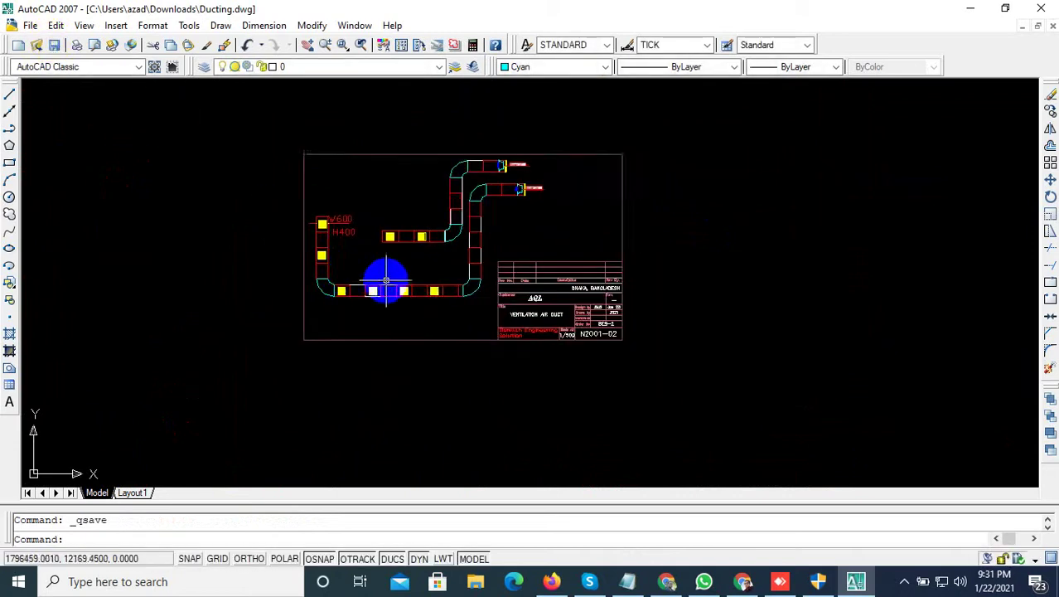
pyautogui.moveTo(385, 279); pyautogui.dragTo(448, 286, button='middle')
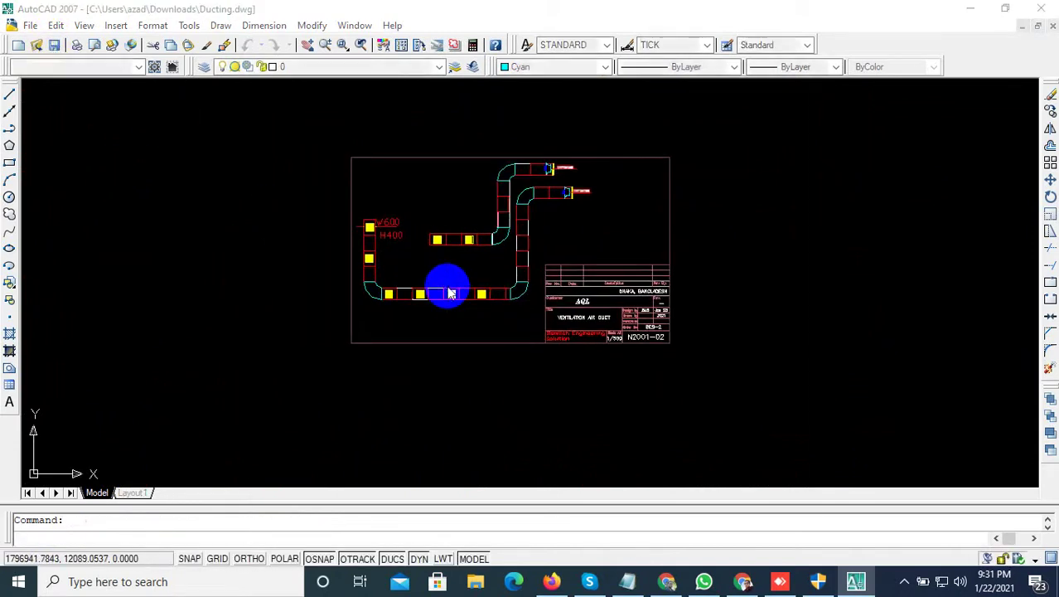
# Step: Set up the plot from <Previous plot> on DWG To PDF.pc3, ANSI A, windowing the title-block border
pyautogui.hotkey('ctrl', 'p')
pyautogui.click(392, 135)
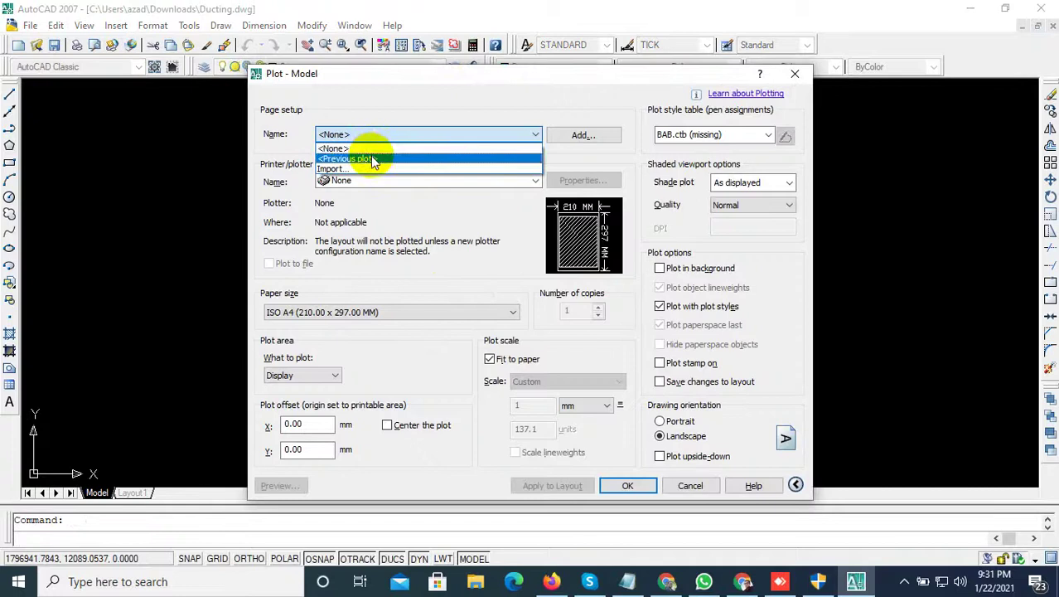
pyautogui.click(369, 158)
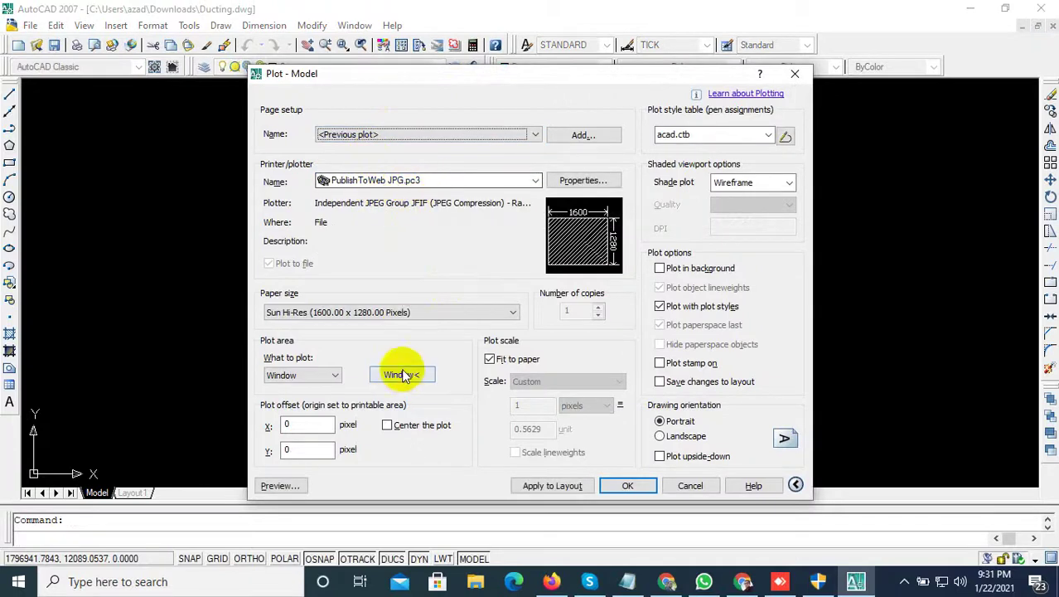
pyautogui.click(410, 182)
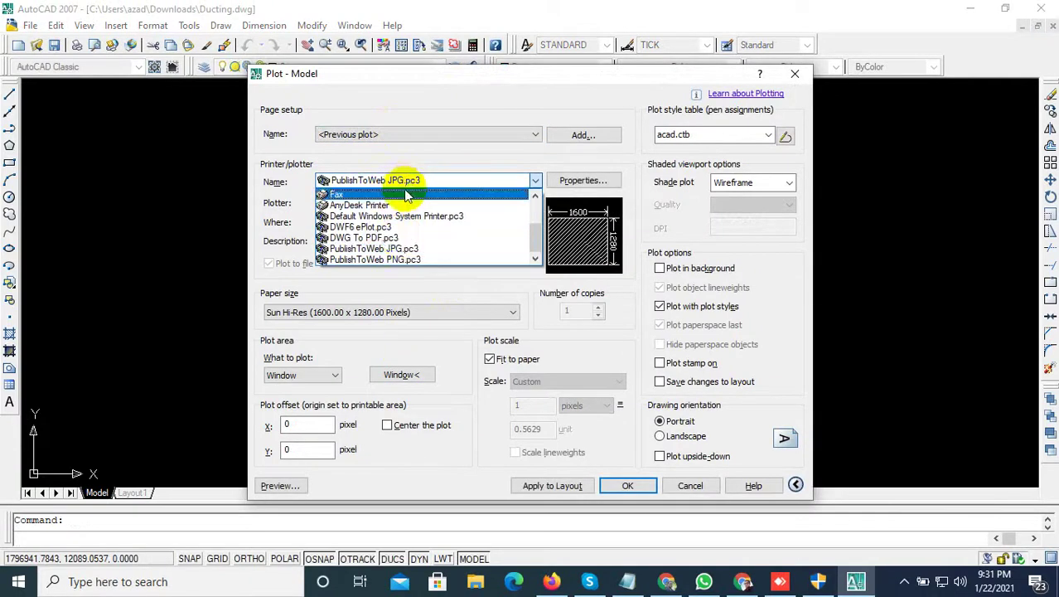
pyautogui.click(402, 239)
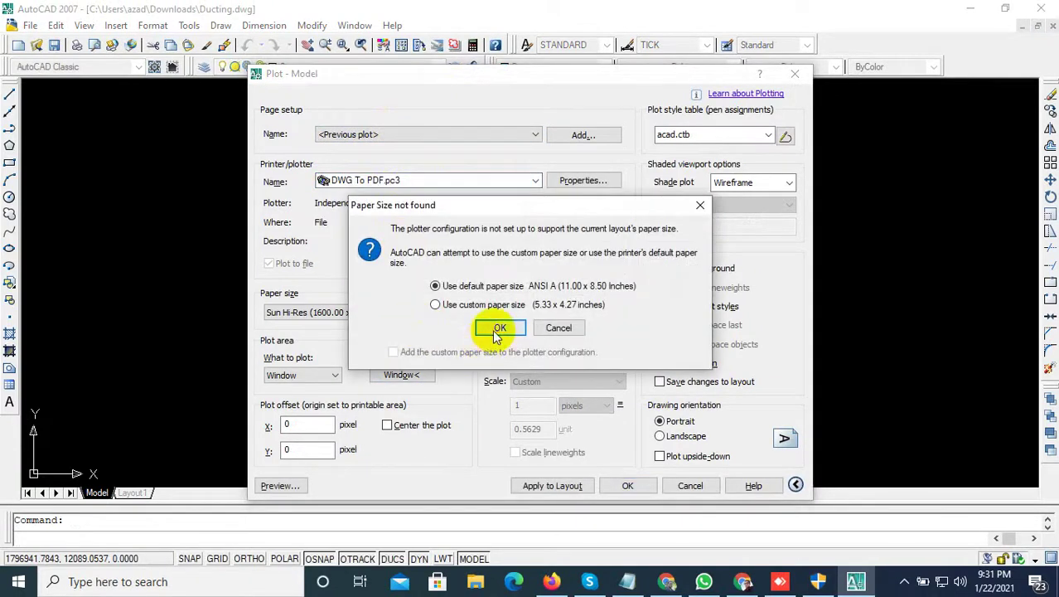
pyautogui.click(496, 332)
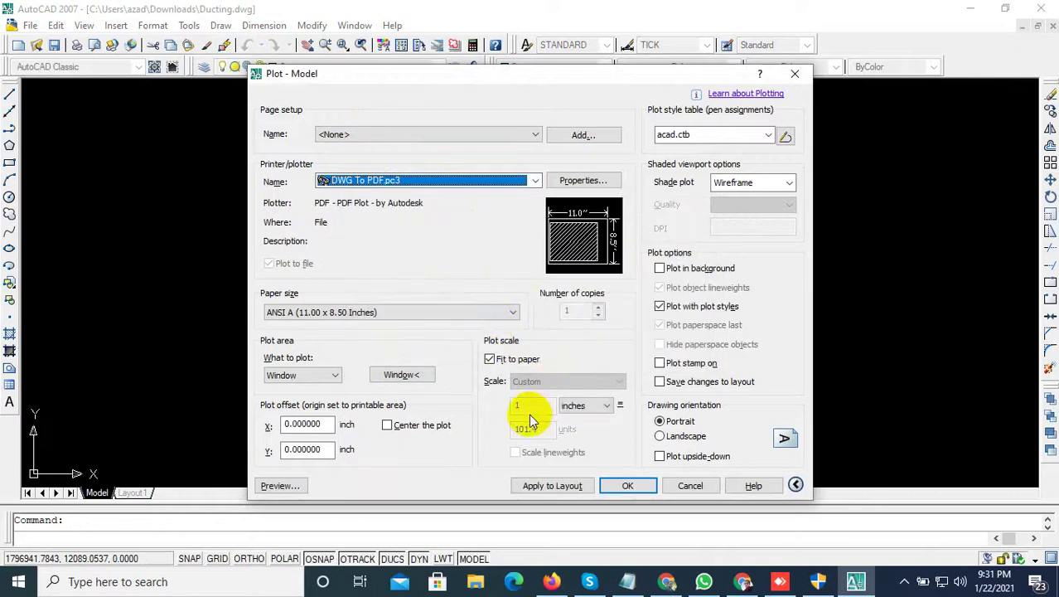
pyautogui.click(402, 375)
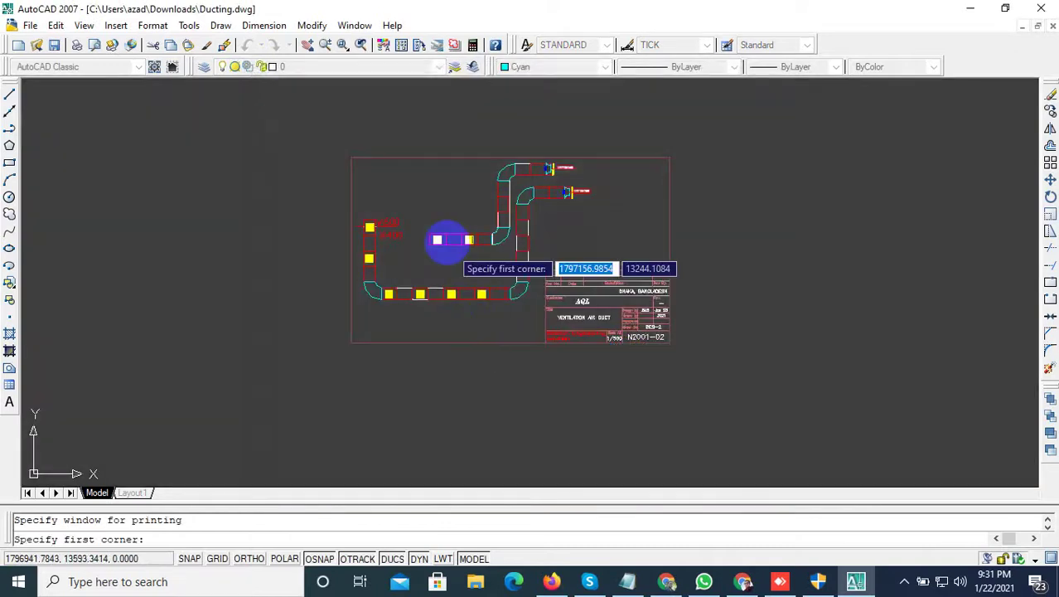
pyautogui.click(354, 155)
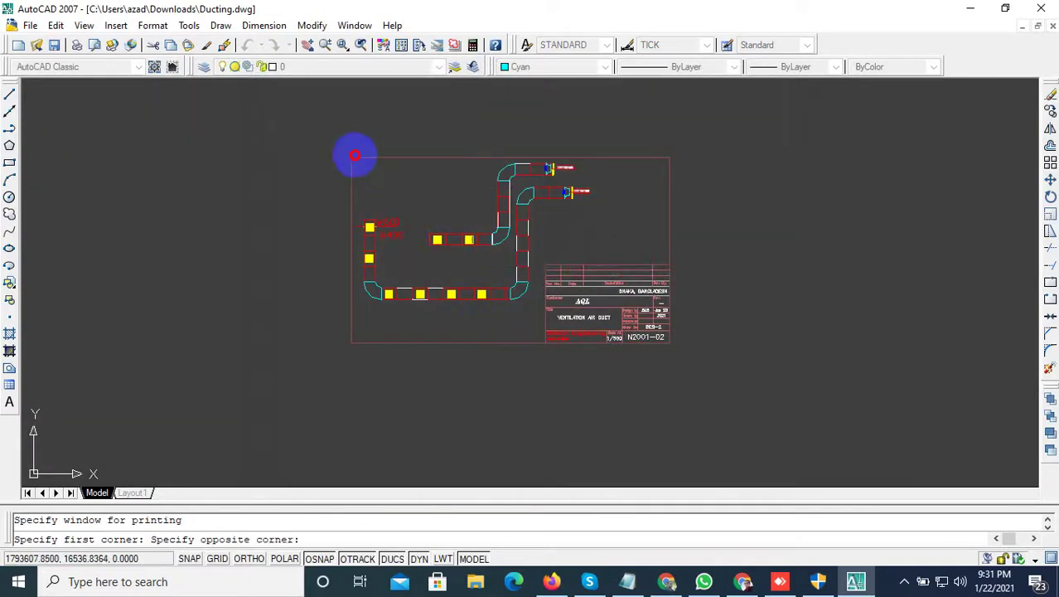
pyautogui.click(669, 343)
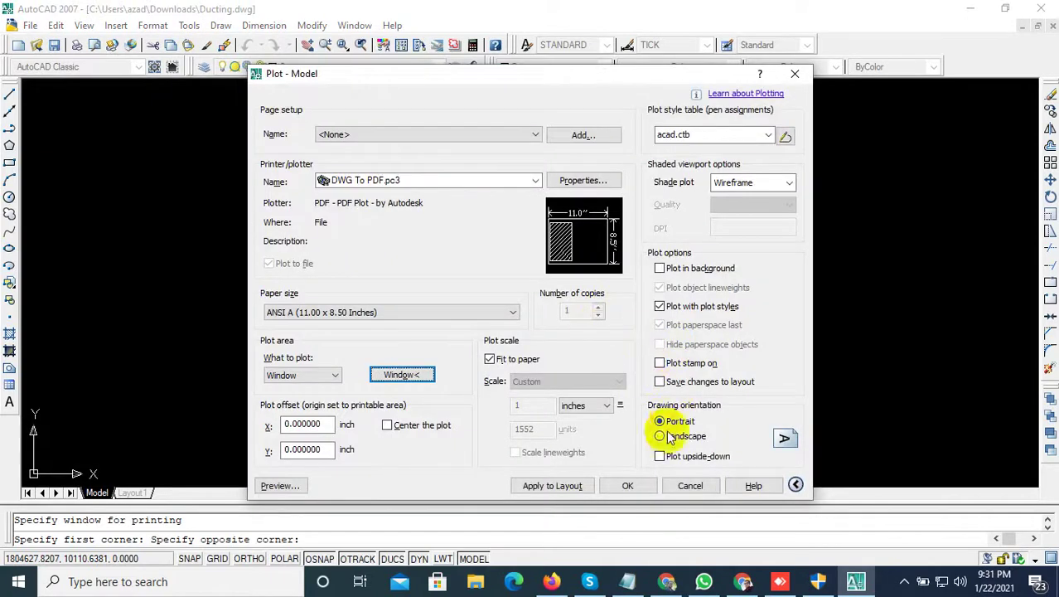
# Step: Preview how the duct drawing fits the ANSI A sheet
pyautogui.click(280, 485)
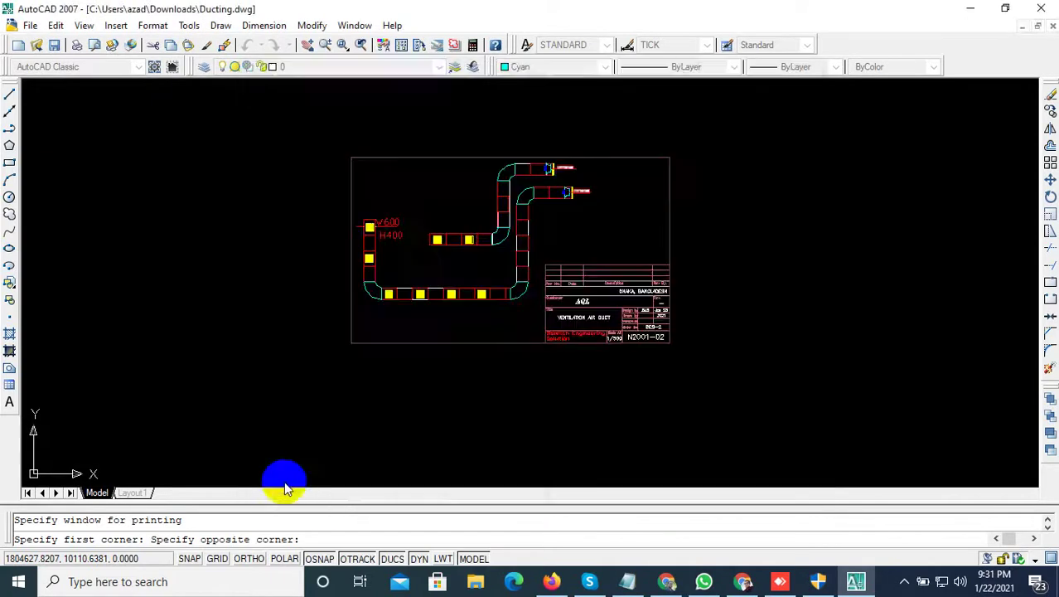
pyautogui.scroll(4, 563, 321)
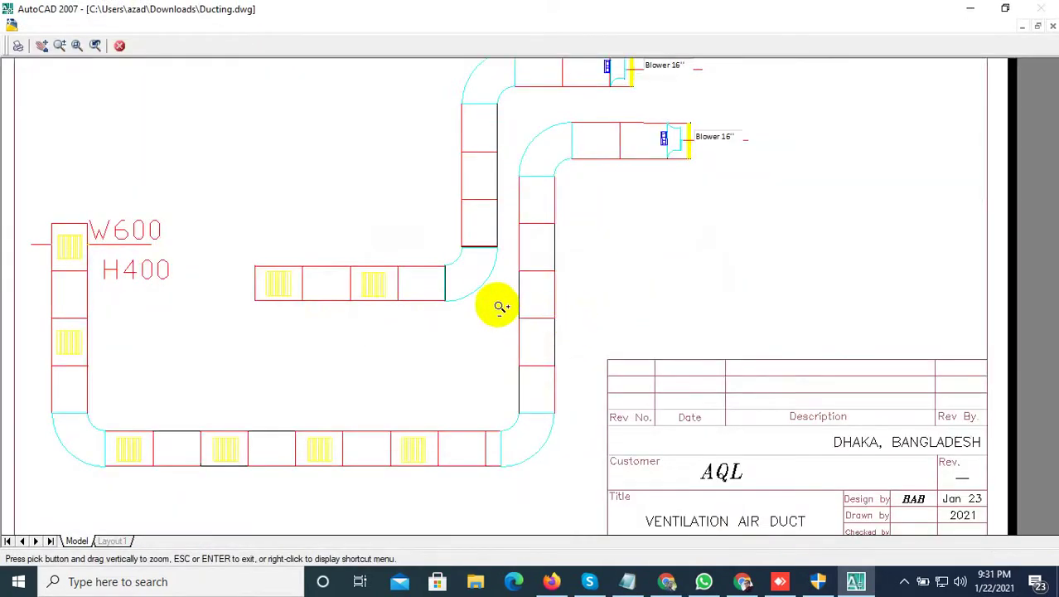
pyautogui.scroll(-3, 501, 308)
pyautogui.scroll(-1, 563, 135)
pyautogui.scroll(4, 542, 400)
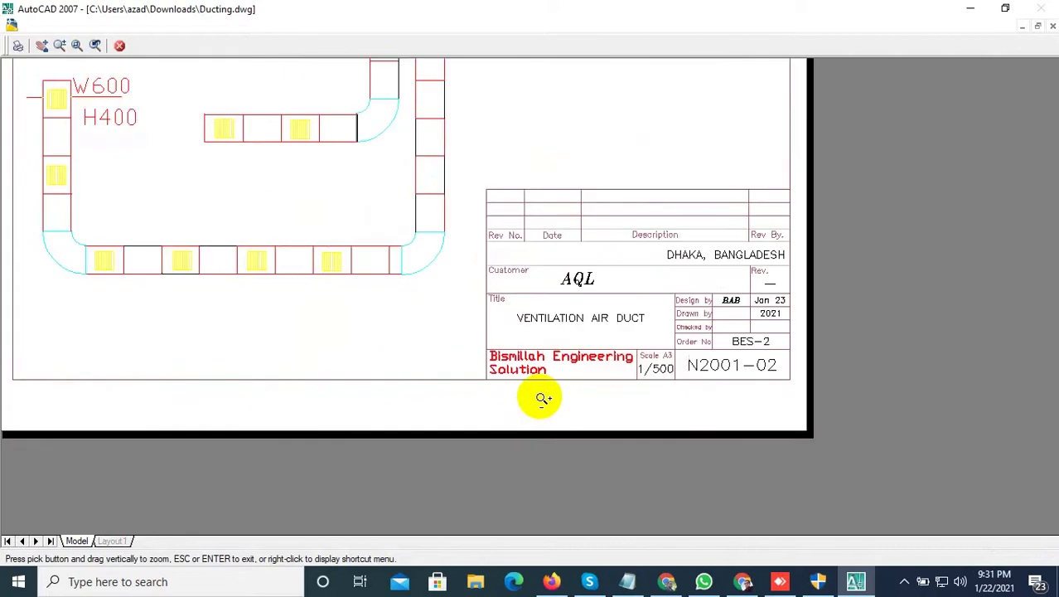
pyautogui.scroll(-3, 764, 280)
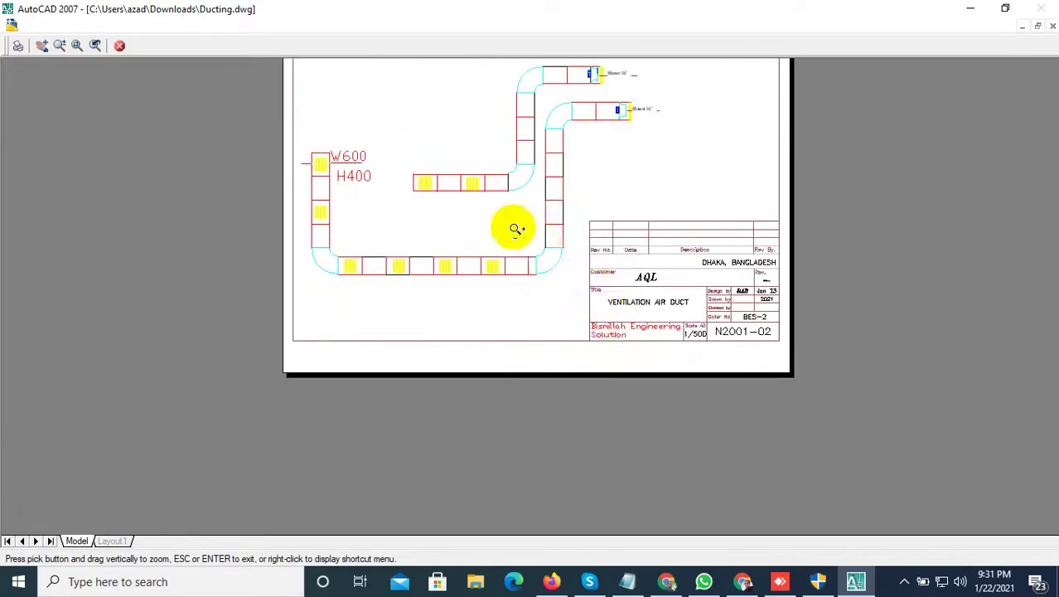
# Step: Plot from the preview to Ducting-Model.pdf in the Downloads folder
pyautogui.rightClick(516, 218)
pyautogui.click(544, 241)
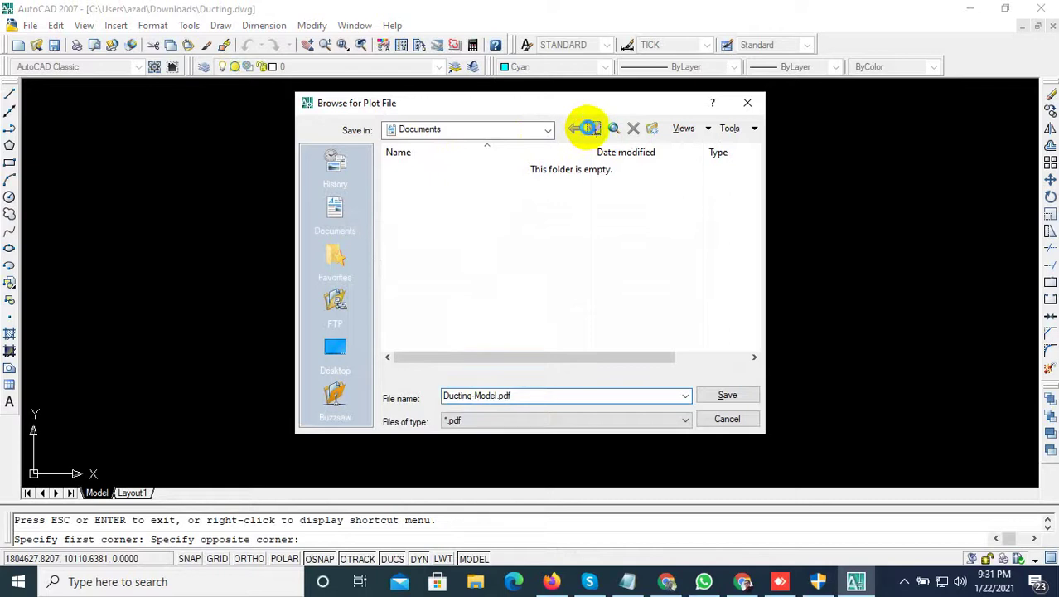
pyautogui.click(588, 127)
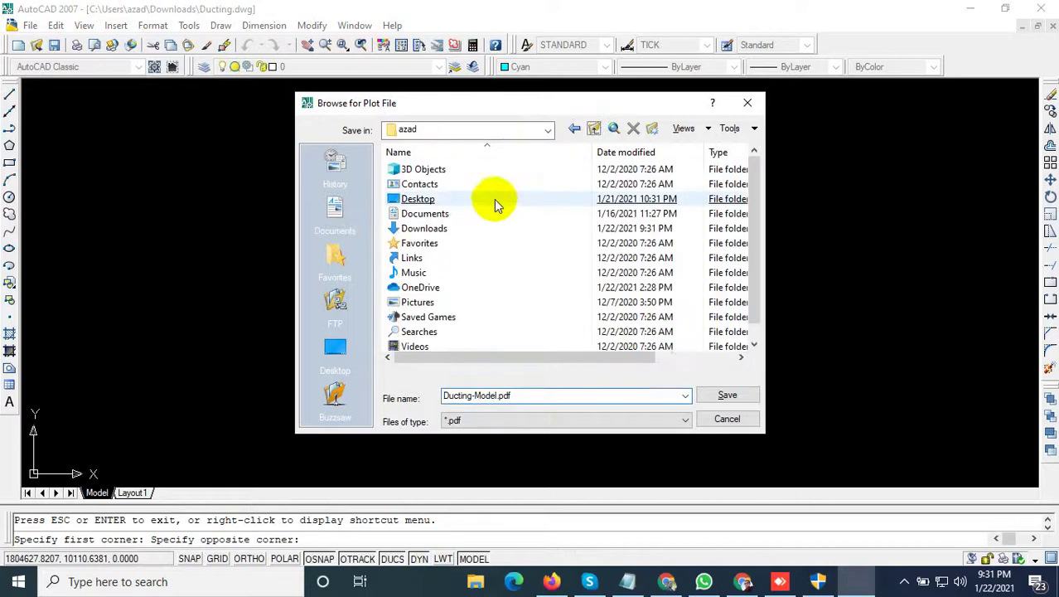
pyautogui.doubleClick(456, 230)
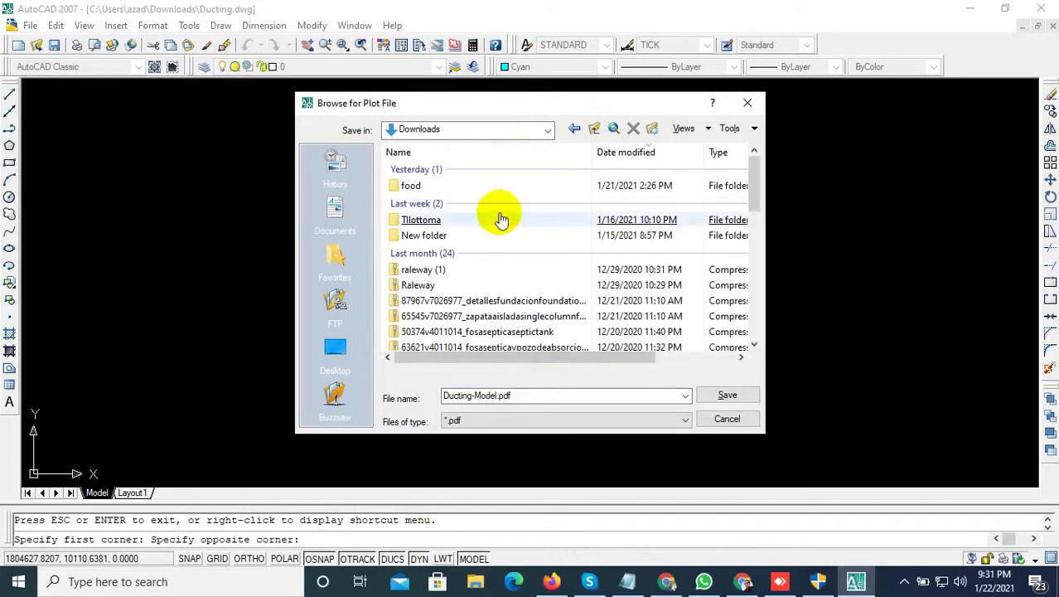
pyautogui.click(718, 406)
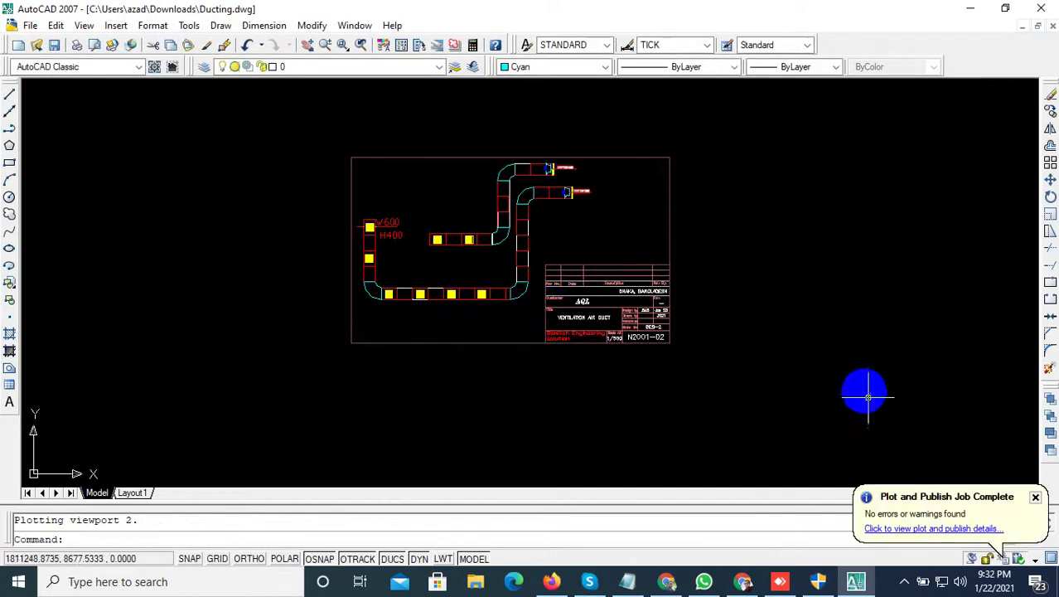
# Step: Dismiss the plot-complete balloon and show the hidden system-tray icons
pyautogui.scroll(4, 568, 374)
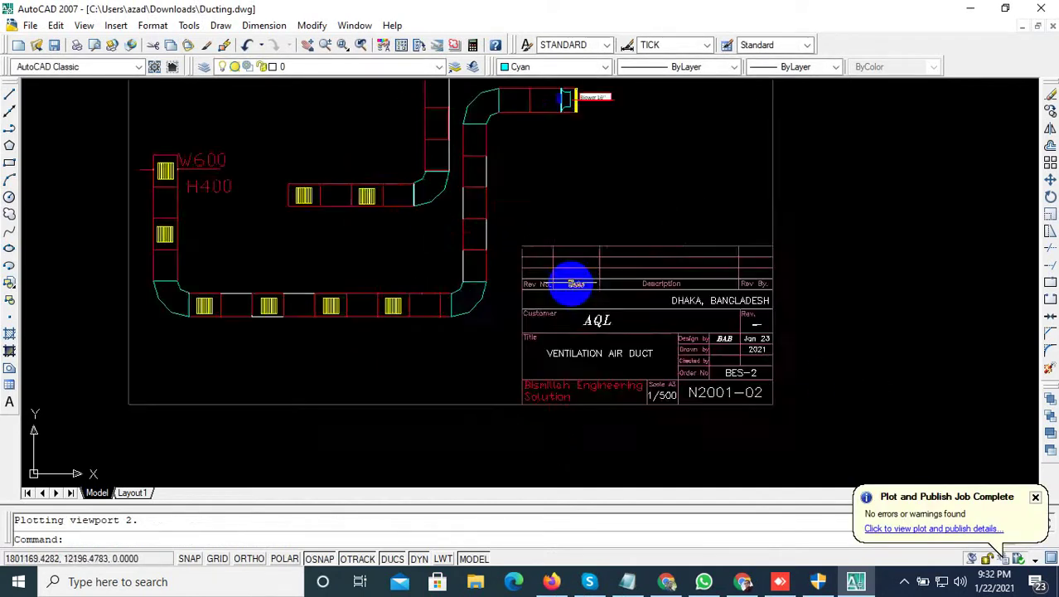
pyautogui.scroll(1, 568, 279)
pyautogui.scroll(-5, 580, 331)
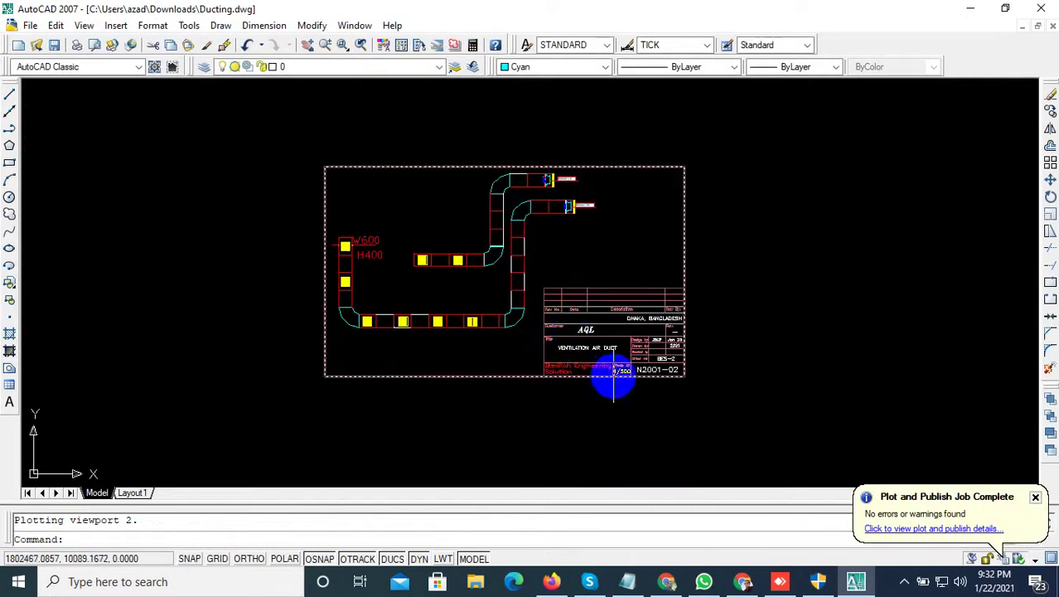
pyautogui.click(1035, 498)
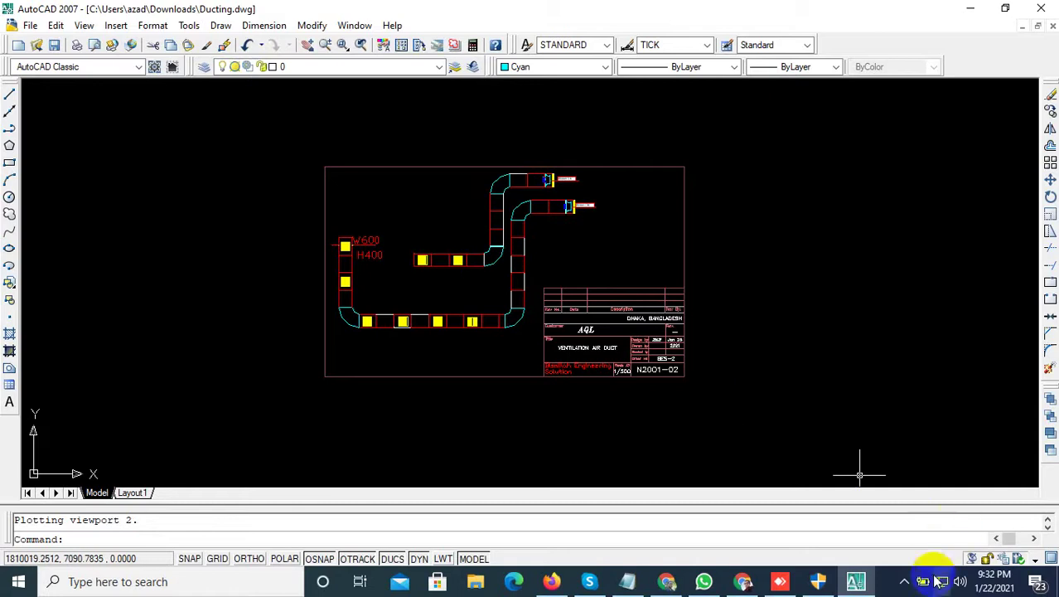
pyautogui.click(905, 583)
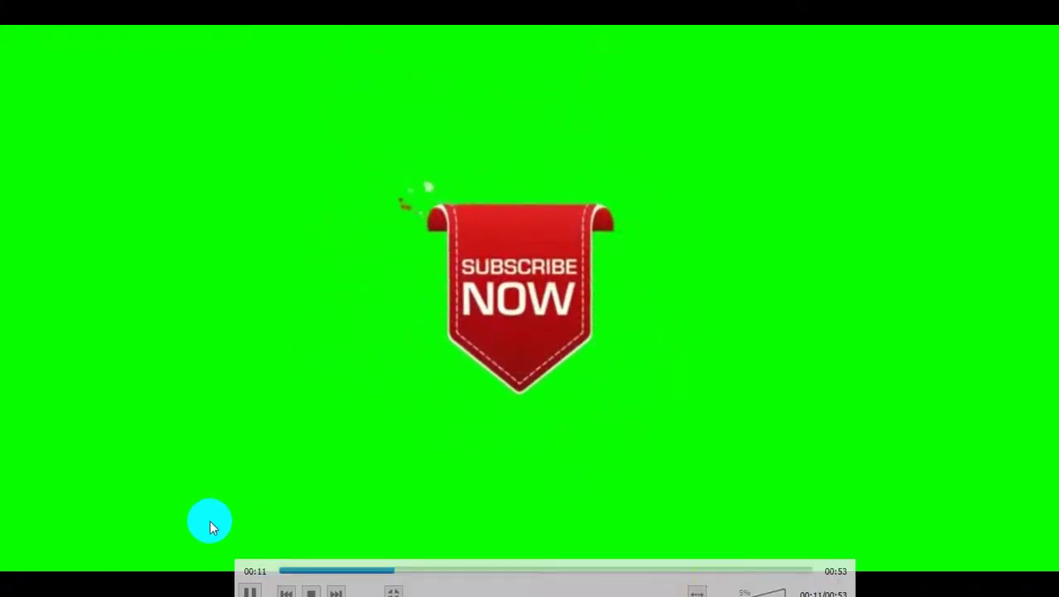
# Step: Skip the Subscribe Button video to 00:44, exit fullscreen, and show hidden tray icons
pyautogui.click(713, 572)
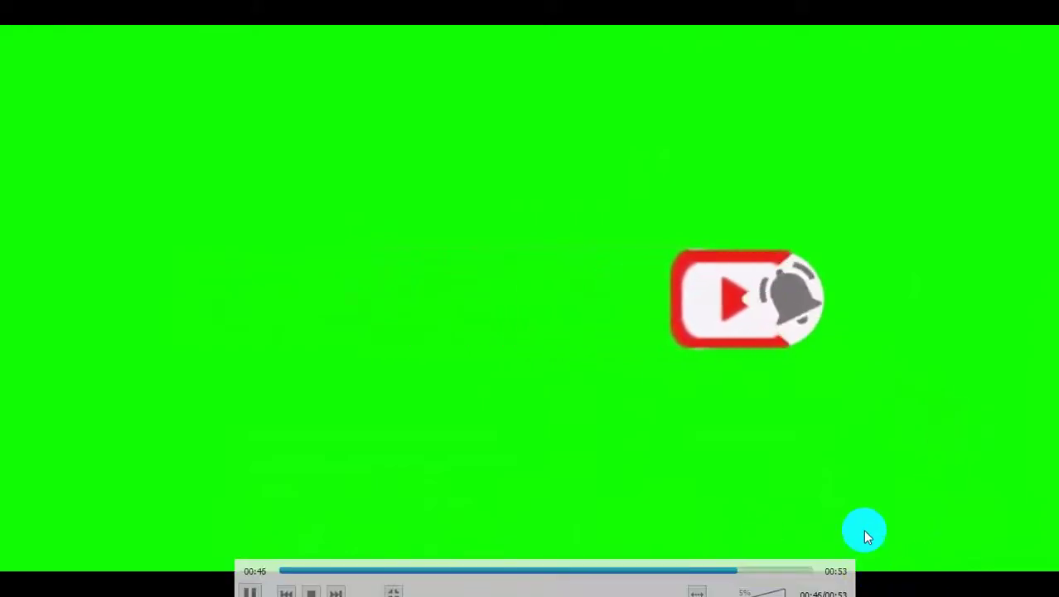
pyautogui.doubleClick(870, 520)
pyautogui.click(905, 581)
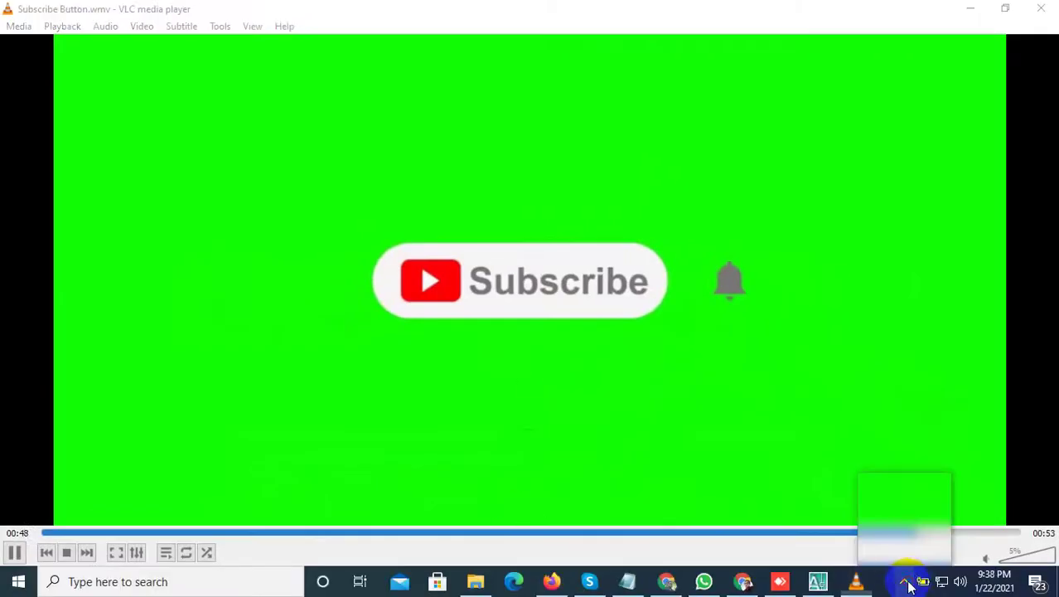